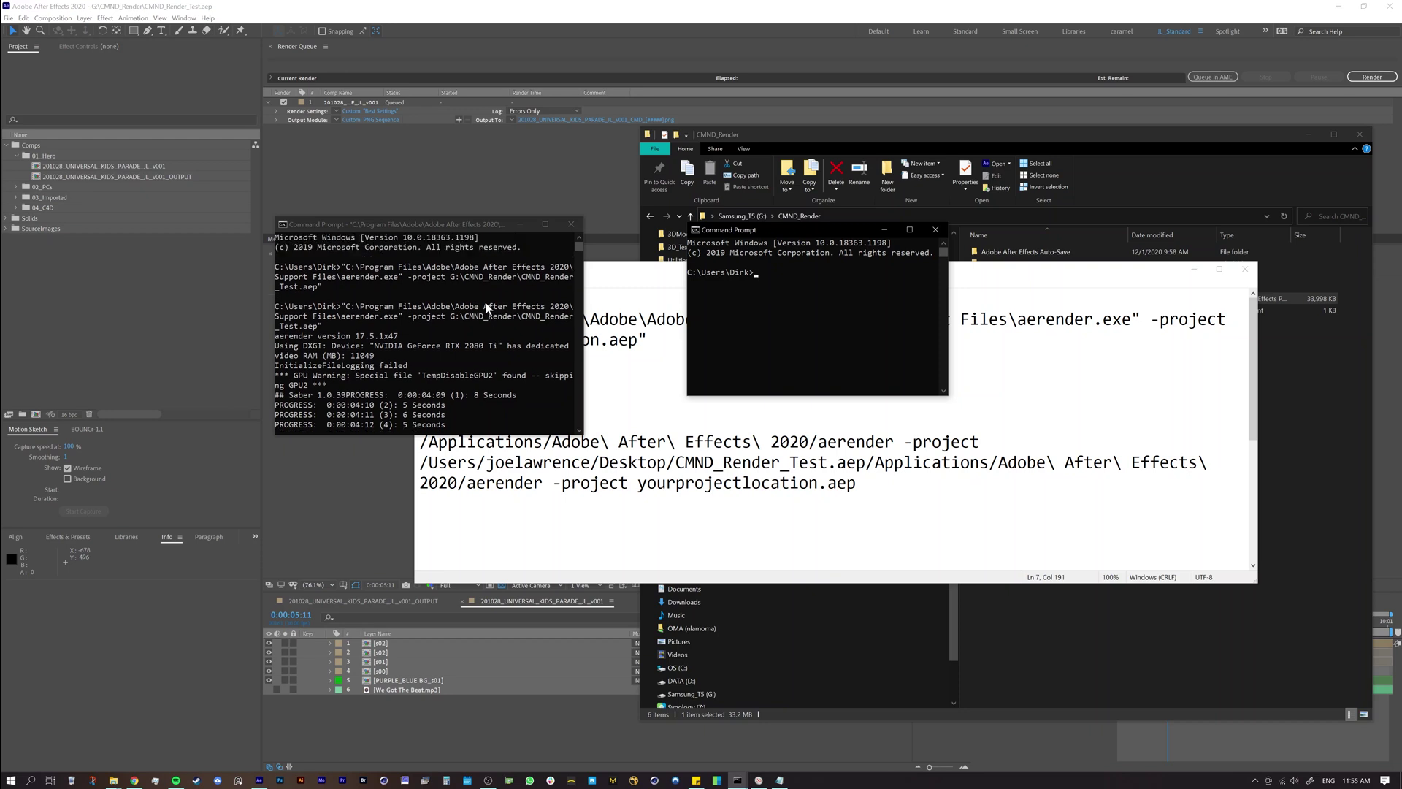
Step: Paste the copied aerender command into a Command Prompt and run it
{"action": "left_click_drag", "start_coordinate": [323, 286], "coordinate": [345, 270]}
{"action": "right_click", "coordinate": [345, 270]}
{"action": "right_click", "coordinate": [803, 328]}
{"action": "key", "text": "Return"}
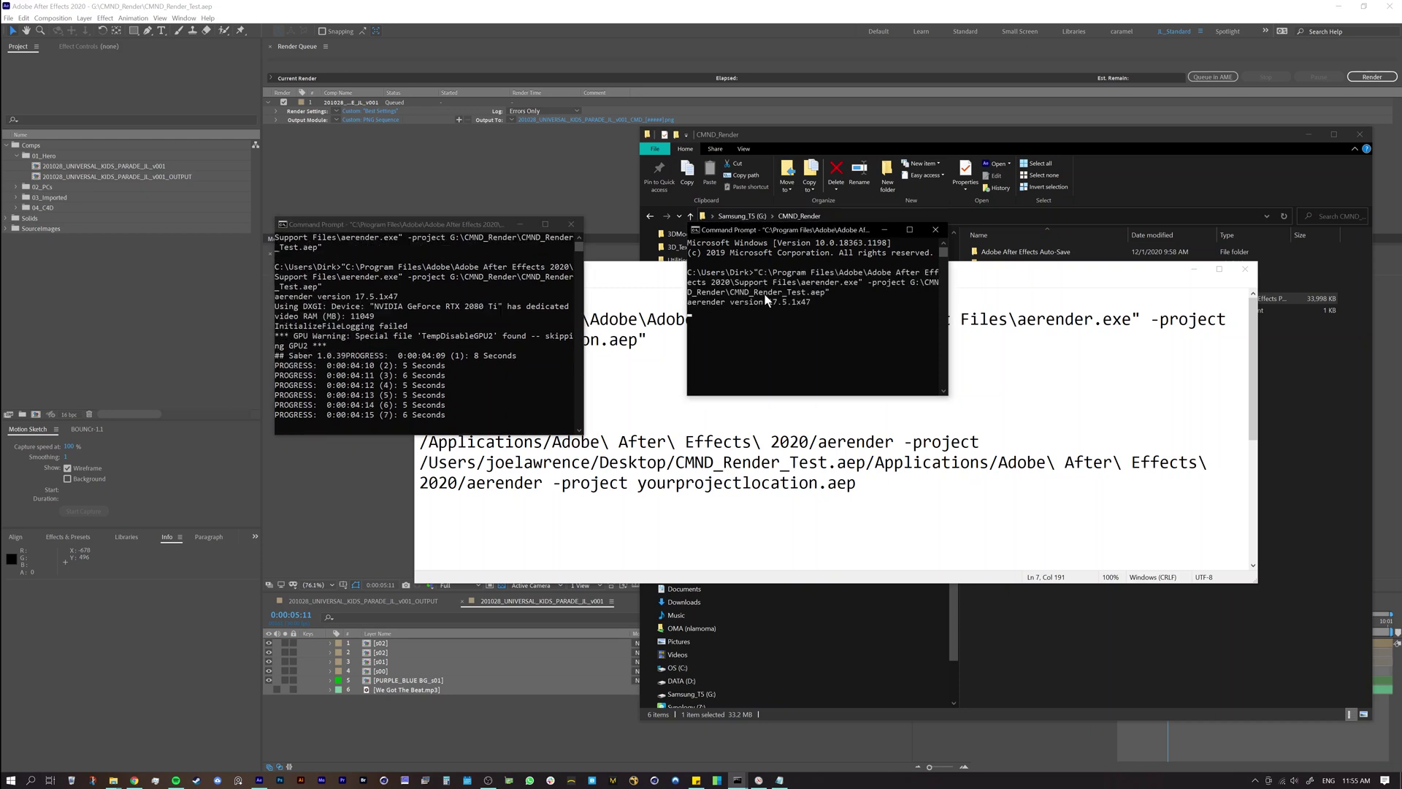
Step: Paste aerender into the newly opened prompt and arrange the rendering windows side by side
{"action": "left_click_drag", "start_coordinate": [804, 229], "coordinate": [726, 222]}
{"action": "right_click", "coordinate": [737, 780]}
{"action": "left_click", "coordinate": [726, 736]}
{"action": "left_click_drag", "start_coordinate": [249, 106], "coordinate": [740, 405]}
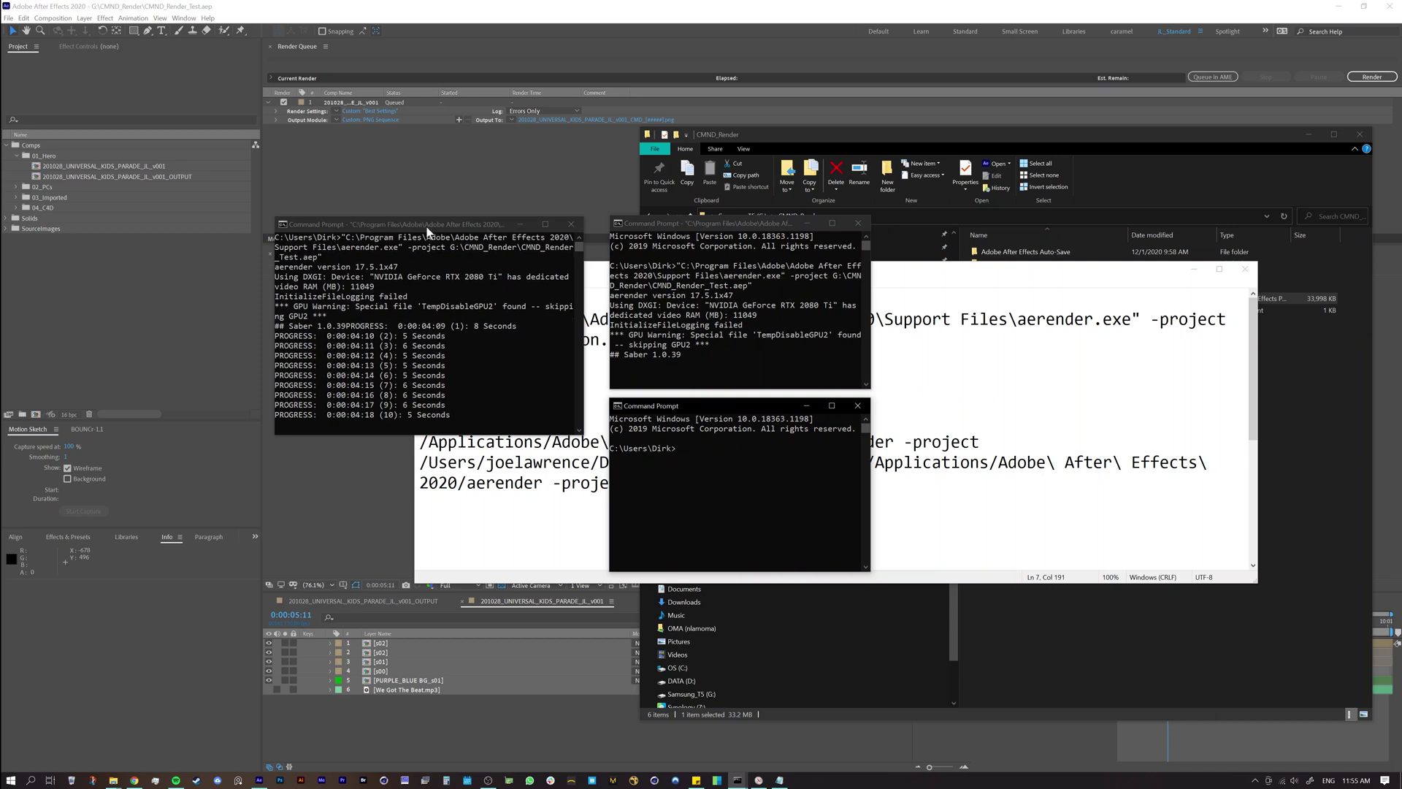
{"action": "mouse_move", "coordinate": [429, 227]}
{"action": "left_mouse_down"}
{"action": "mouse_move", "coordinate": [371, 228]}
{"action": "mouse_move", "coordinate": [429, 223]}
{"action": "left_mouse_up"}
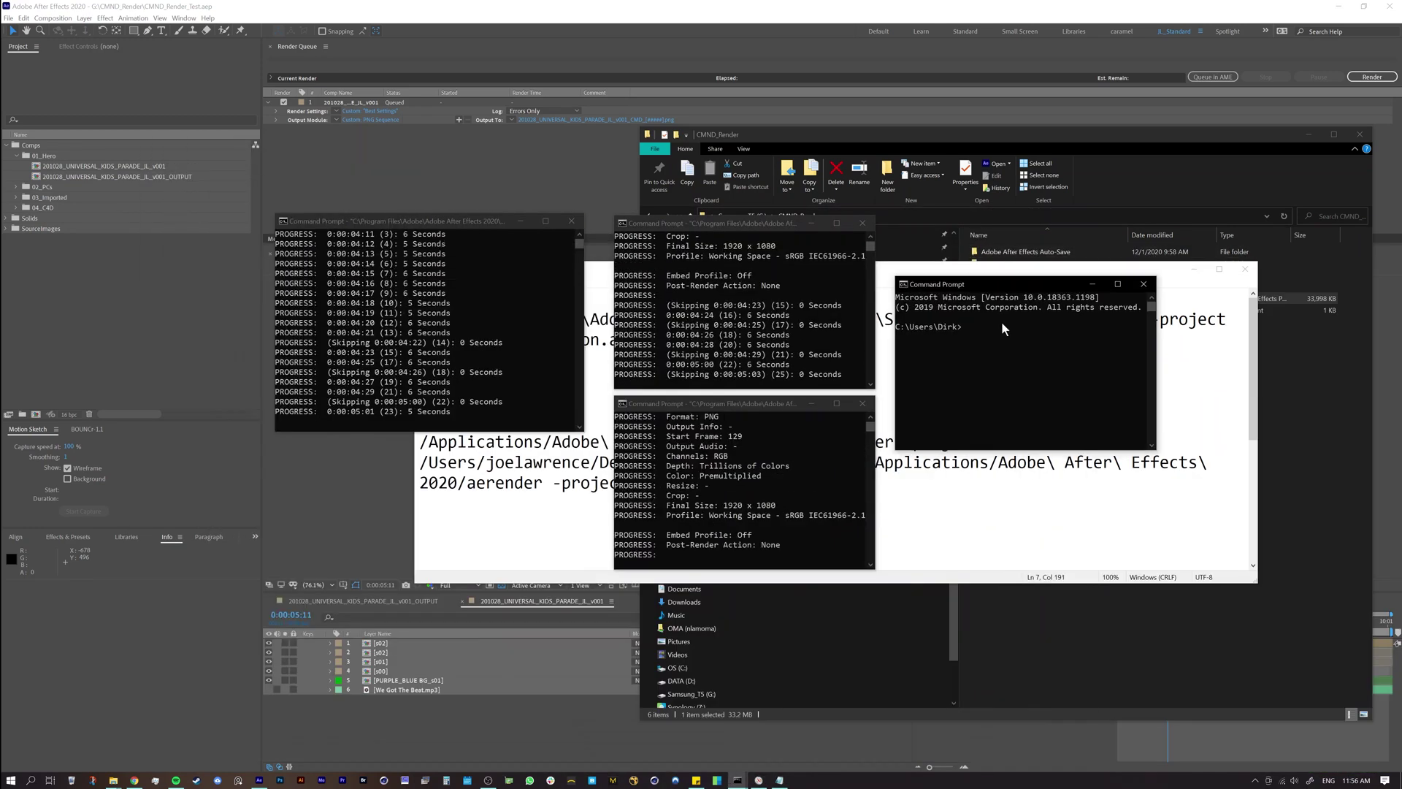
{"action": "left_click_drag", "start_coordinate": [977, 289], "coordinate": [352, 447]}
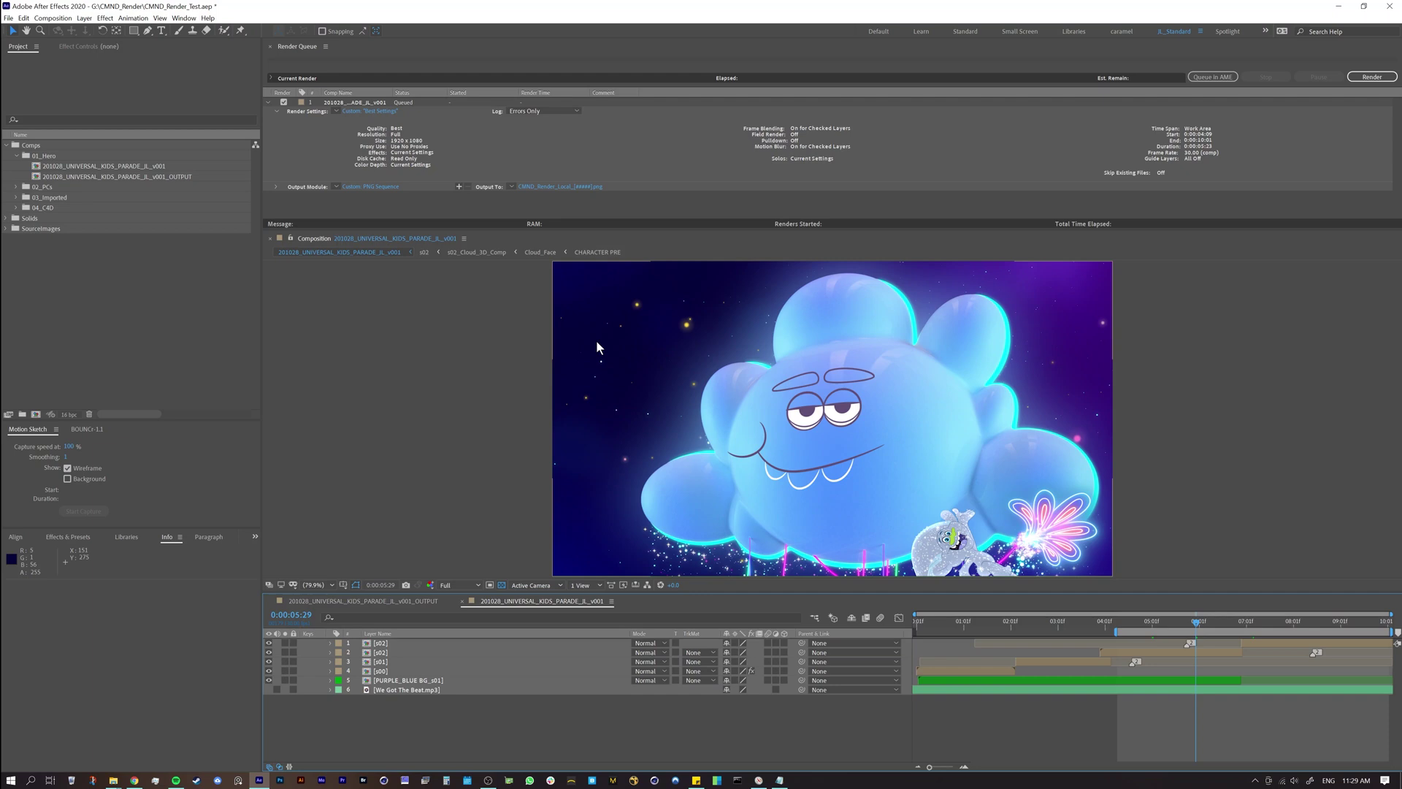
Step: Bring up the Notepad notes and highlight the Windows aerender path and the project file's closing quote
{"action": "left_click", "coordinate": [780, 781]}
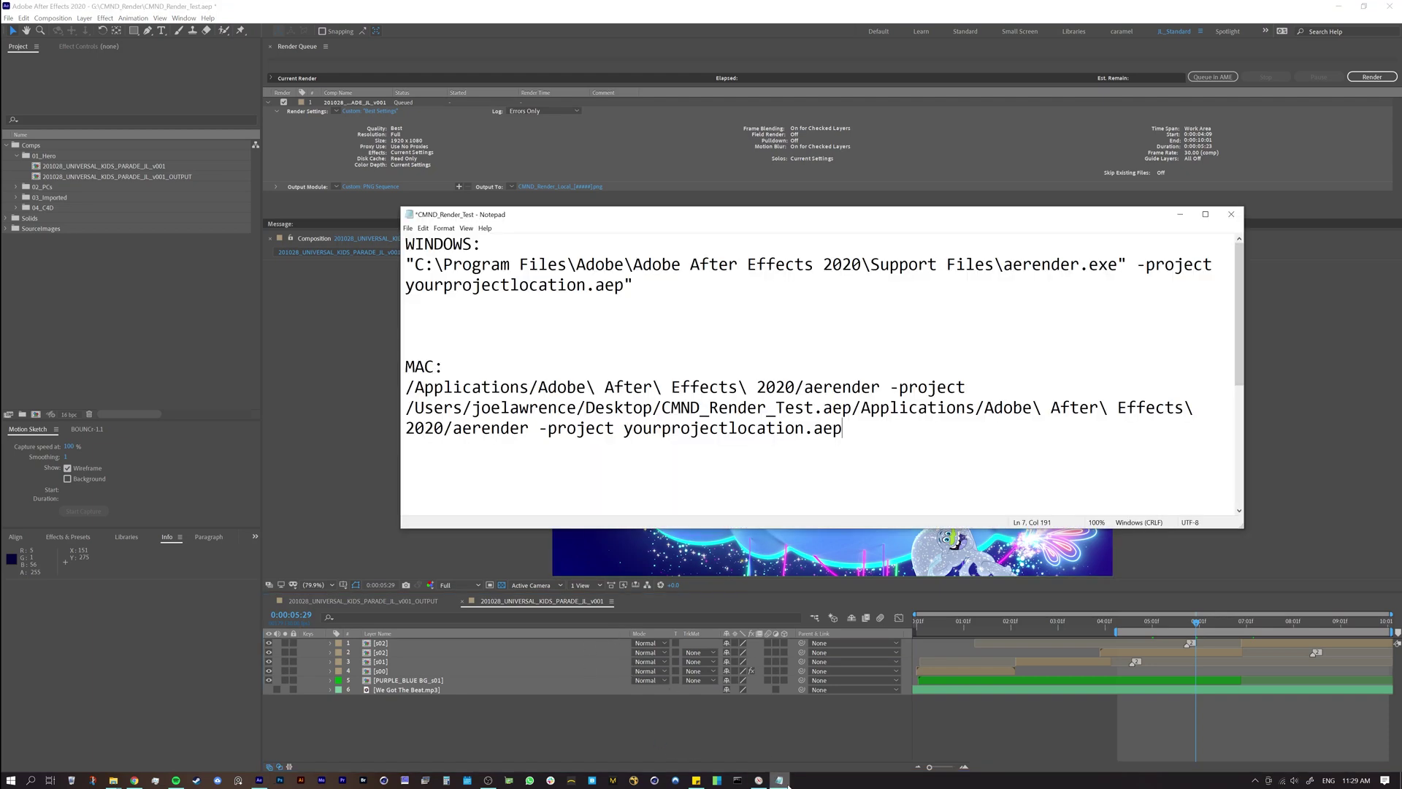
{"action": "left_click_drag", "start_coordinate": [742, 210], "coordinate": [756, 264]}
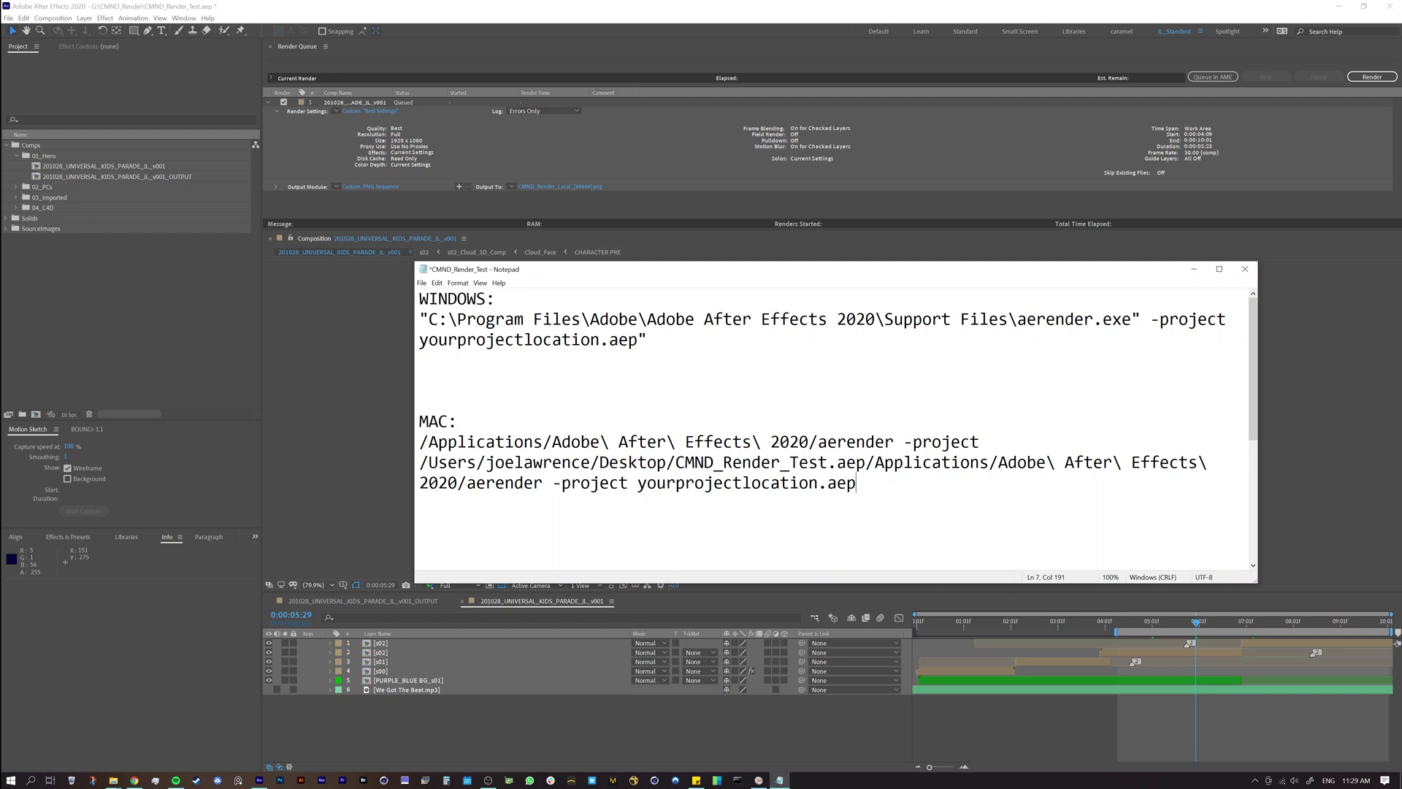
{"action": "left_click_drag", "start_coordinate": [420, 319], "coordinate": [1226, 319]}
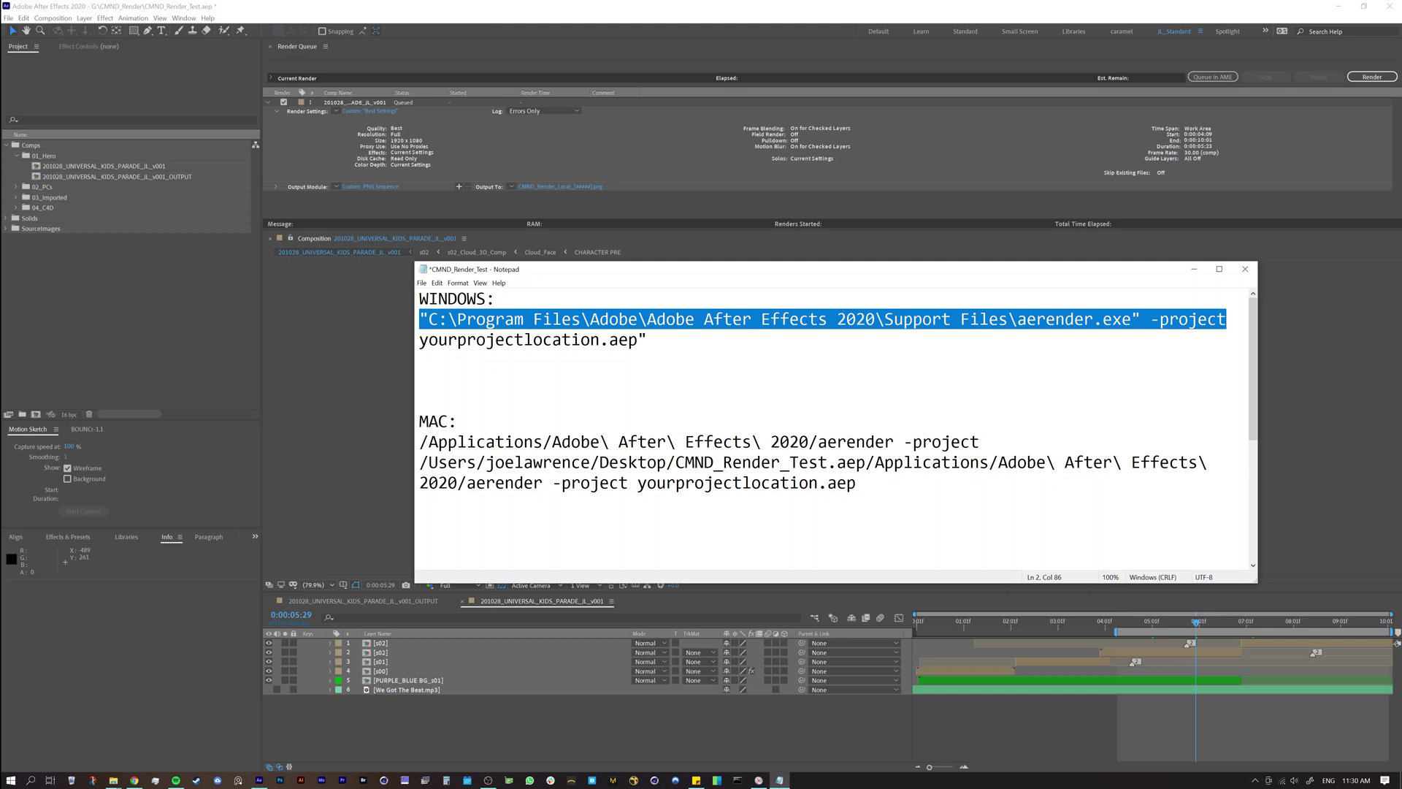
{"action": "left_click_drag", "start_coordinate": [648, 340], "coordinate": [637, 339]}
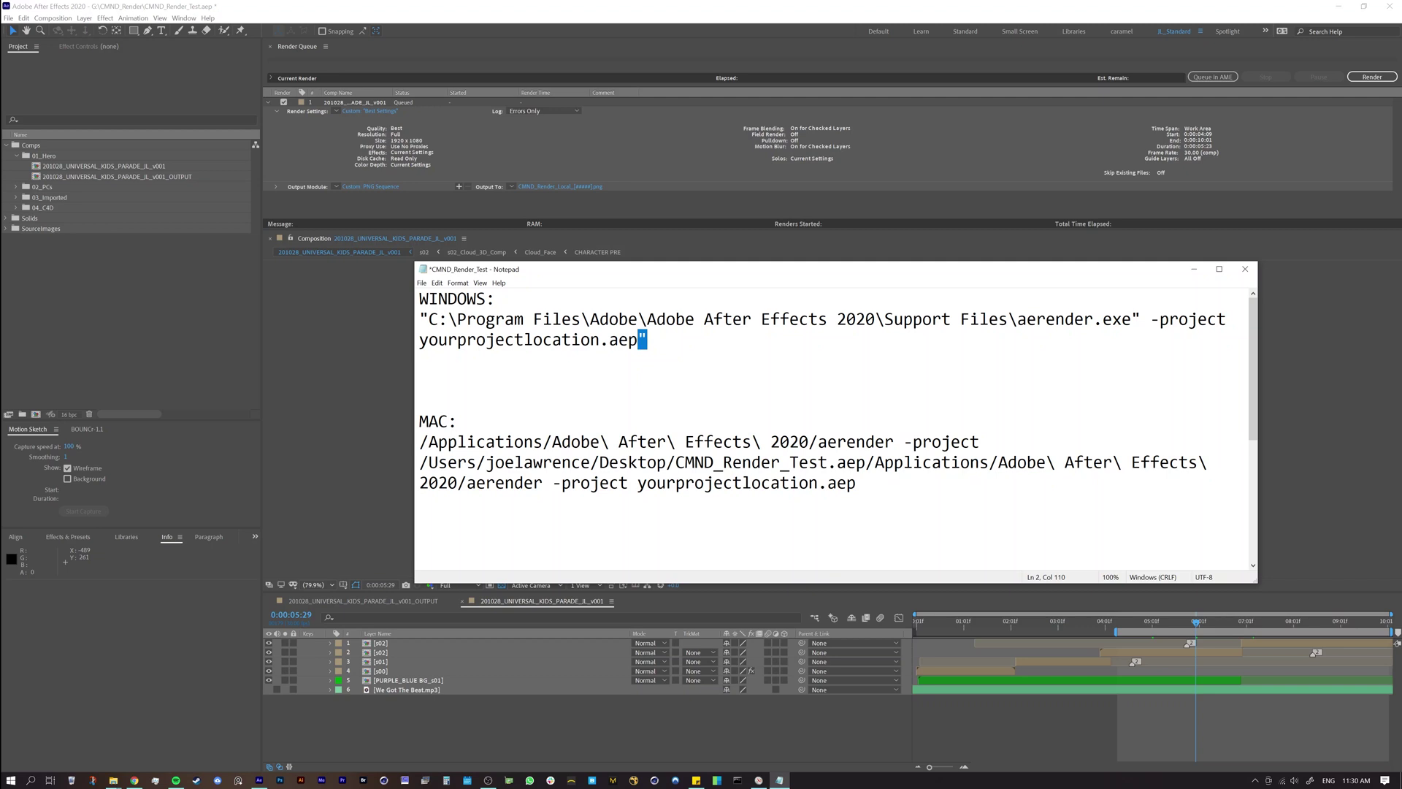
{"action": "left_click", "coordinate": [856, 483]}
Step: Highlight the Mac aerender command and its yourprojectlocation.aep placeholder
{"action": "left_click_drag", "start_coordinate": [856, 482], "coordinate": [429, 442]}
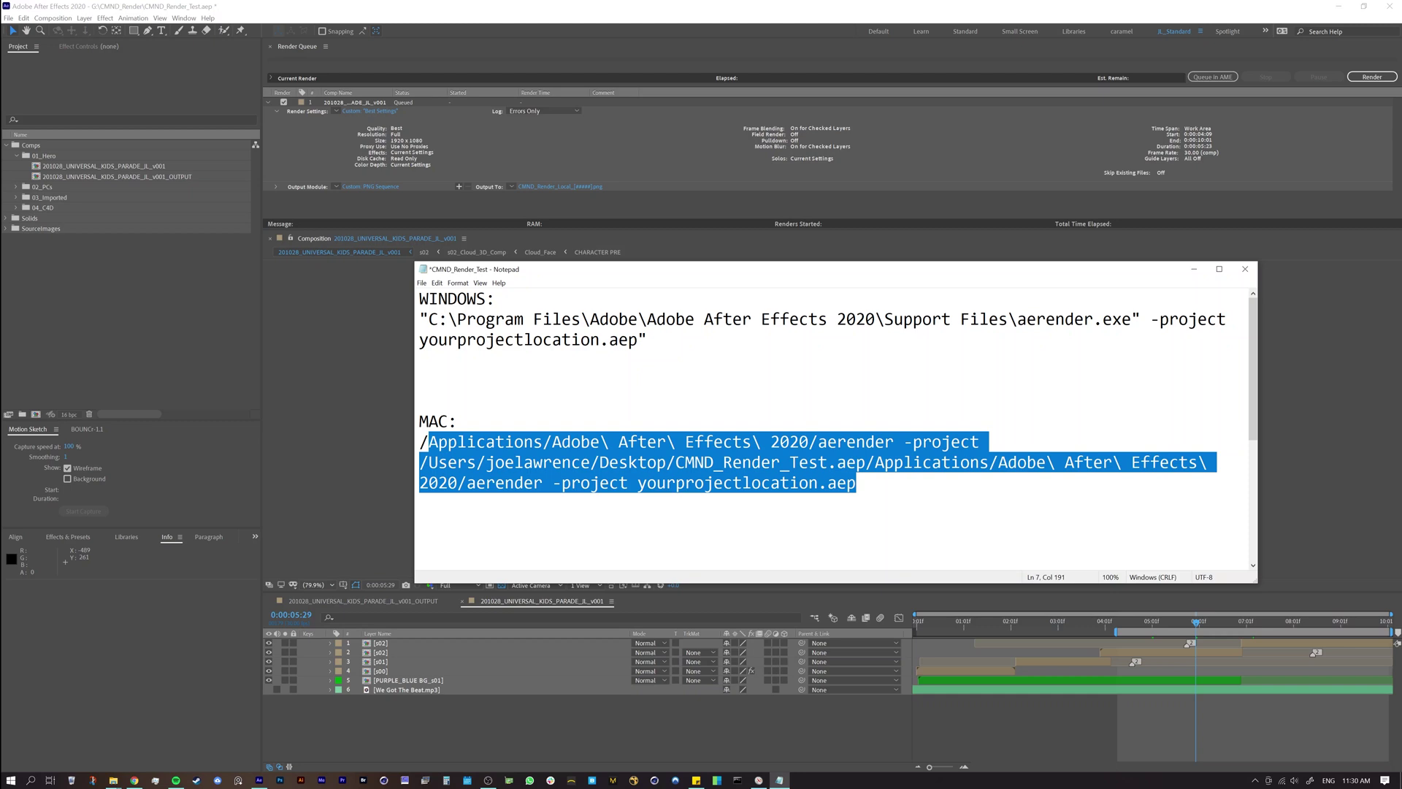
{"action": "left_click", "coordinate": [637, 483]}
{"action": "left_click_drag", "start_coordinate": [637, 483], "coordinate": [420, 502]}
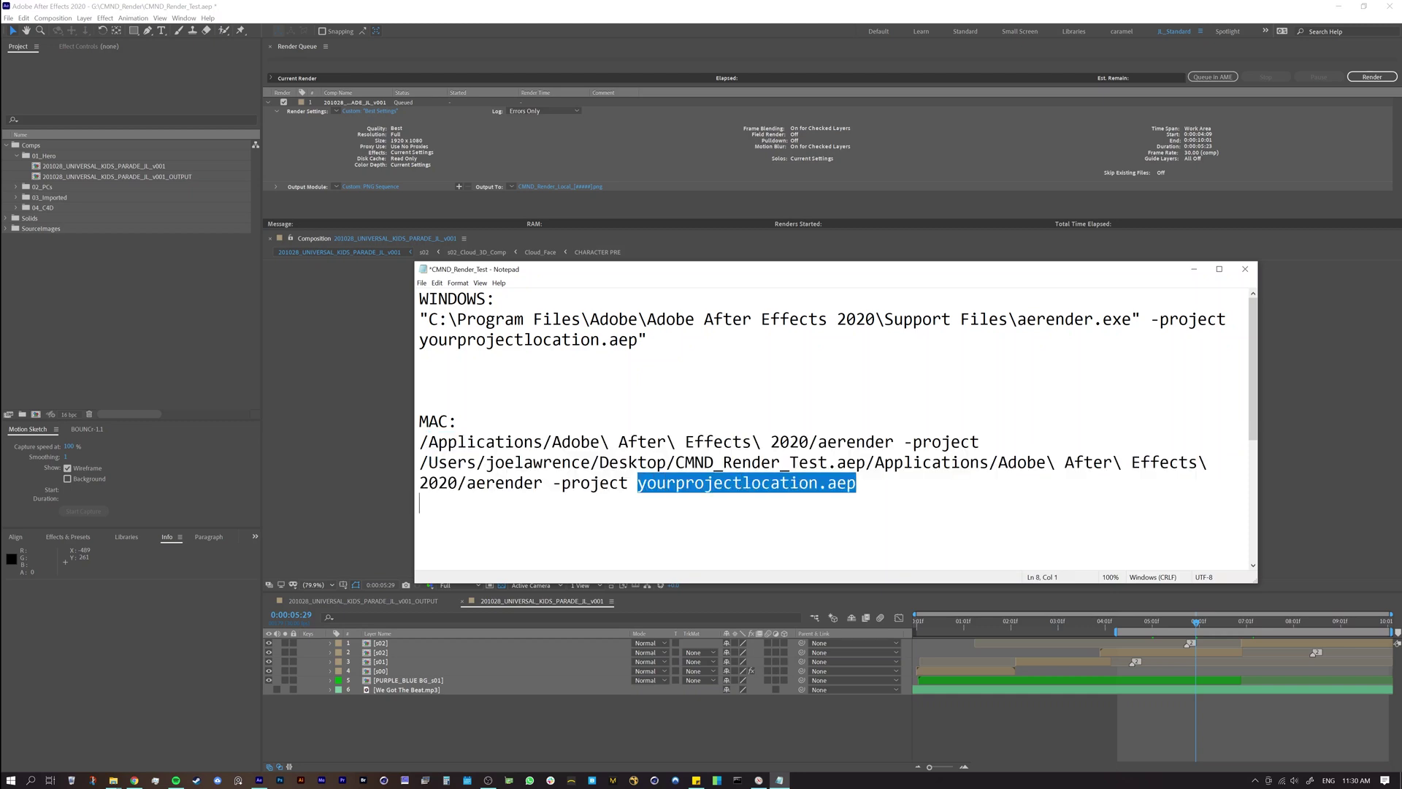
{"action": "left_click", "coordinate": [855, 483]}
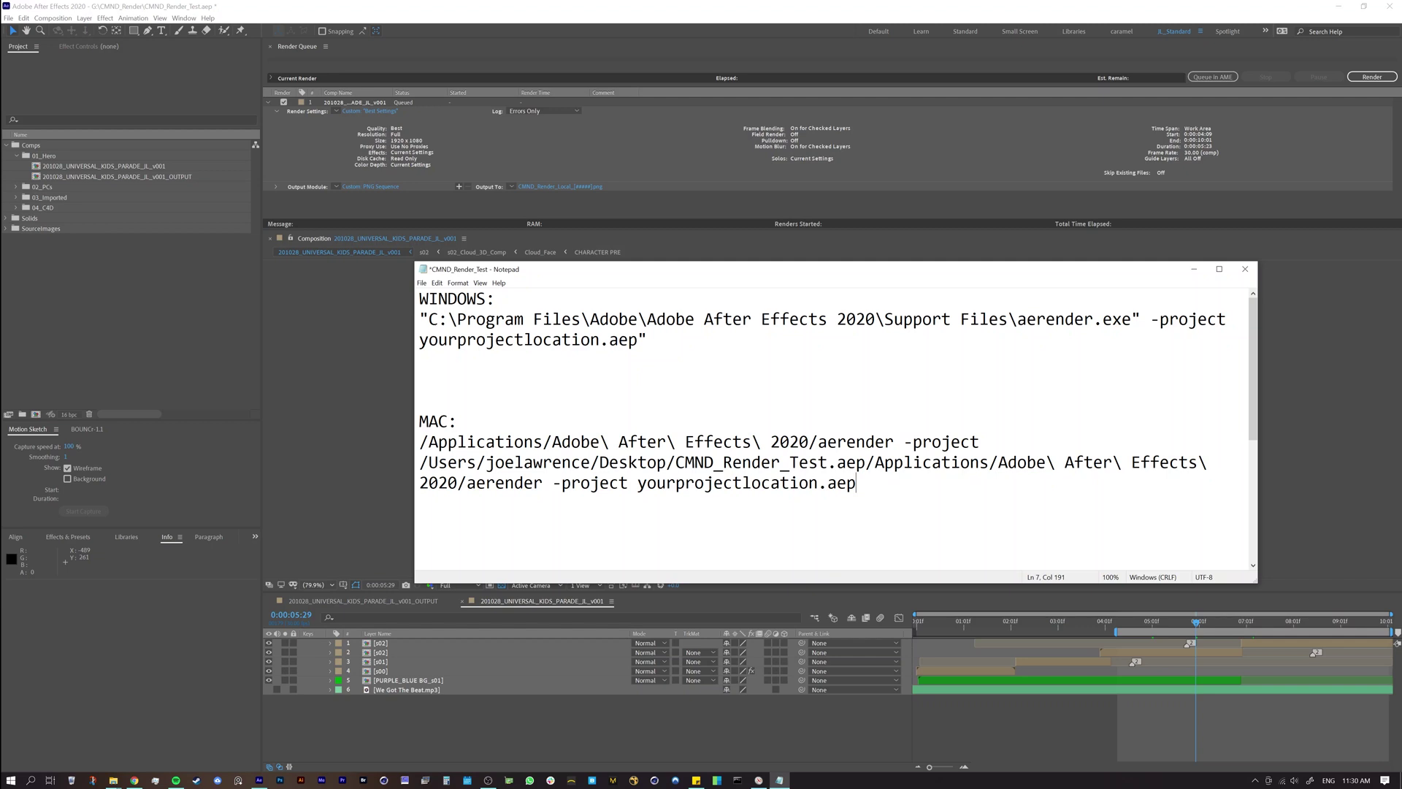
{"action": "key", "text": "ctrl+shift+Left"}
{"action": "key", "text": "ctrl+shift+Left"}
{"action": "key", "text": "ctrl+shift+Left"}
{"action": "key", "text": "ctrl+shift+Left"}
{"action": "key", "text": "ctrl+shift+Left"}
{"action": "key", "text": "ctrl+shift+Left"}
{"action": "key", "text": "ctrl+shift+Left"}
{"action": "key", "text": "ctrl+shift+Left"}
{"action": "key", "text": "ctrl+shift+Left"}
{"action": "key", "text": "ctrl+shift+Left"}
{"action": "key", "text": "ctrl+shift+Left"}
{"action": "key", "text": "ctrl+shift+Left"}
{"action": "key", "text": "ctrl+shift+Left"}
{"action": "key", "text": "ctrl+shift+Left"}
{"action": "key", "text": "ctrl+shift+Left"}
{"action": "key", "text": "ctrl+shift+Left"}
{"action": "key", "text": "ctrl+shift+Left"}
{"action": "key", "text": "ctrl+shift+Left"}
{"action": "key", "text": "ctrl+shift+Left"}
{"action": "key", "text": "ctrl+shift+Left"}
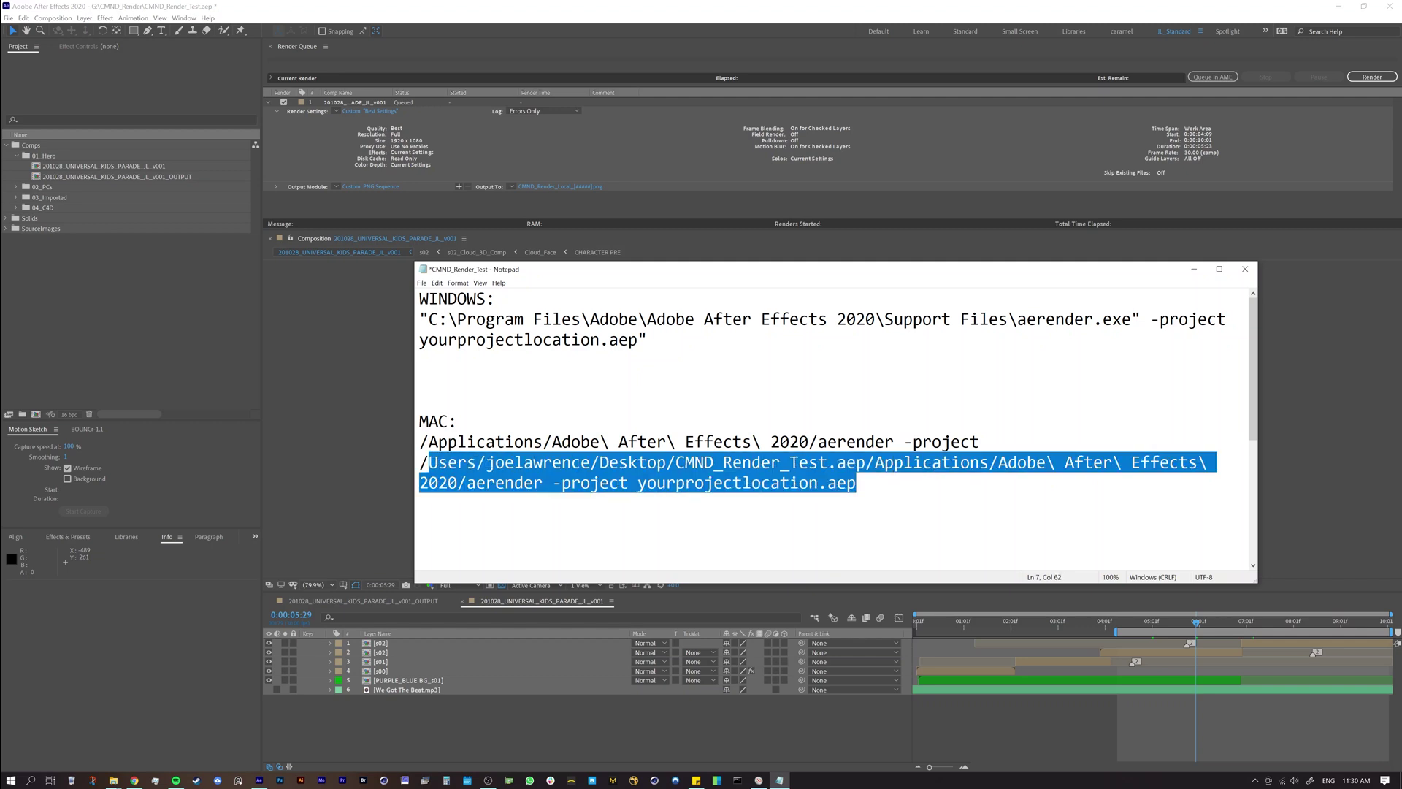
{"action": "key", "text": "End"}
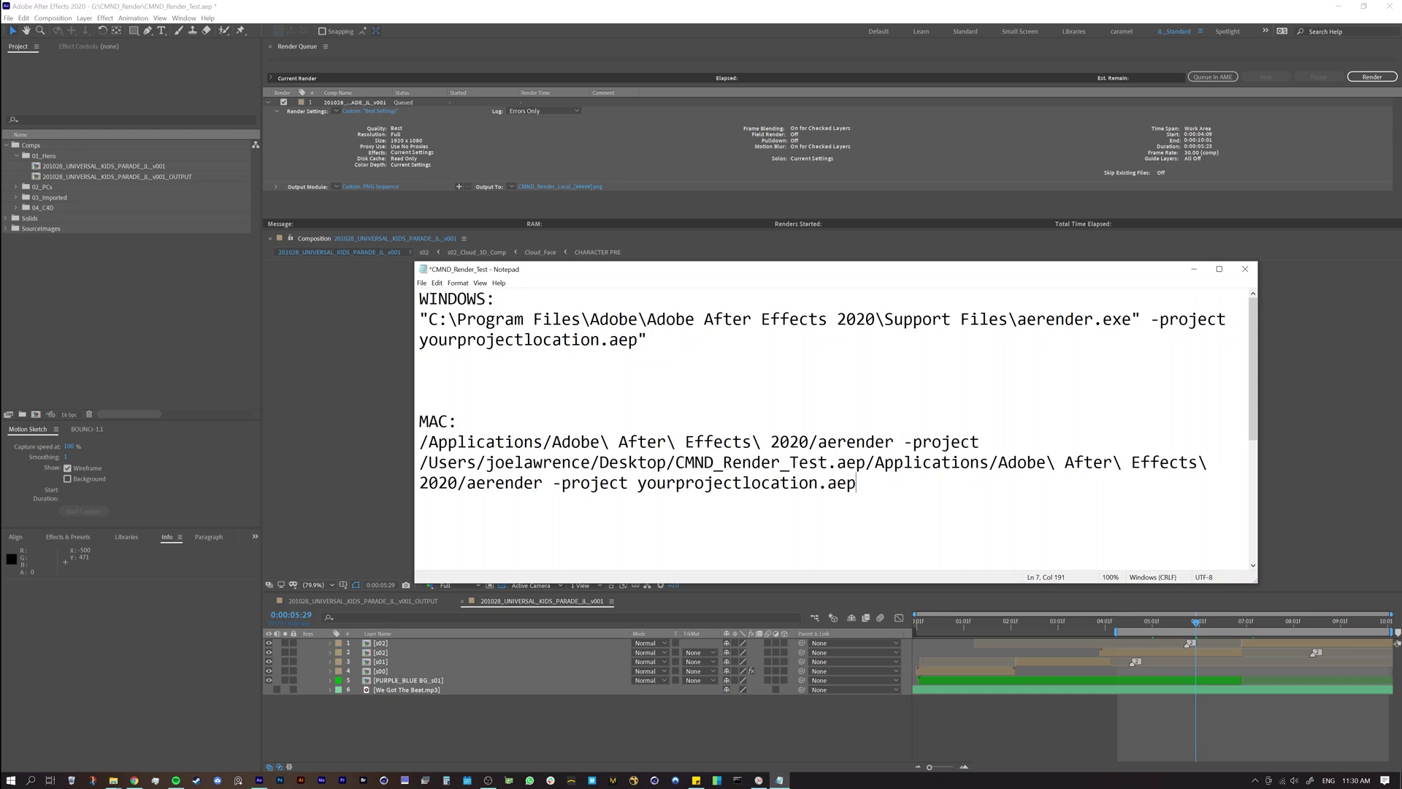
Step: Back in After Effects, enlarge the Render Queue and collapse the queued item's Render Settings details
{"action": "left_click", "coordinate": [436, 725]}
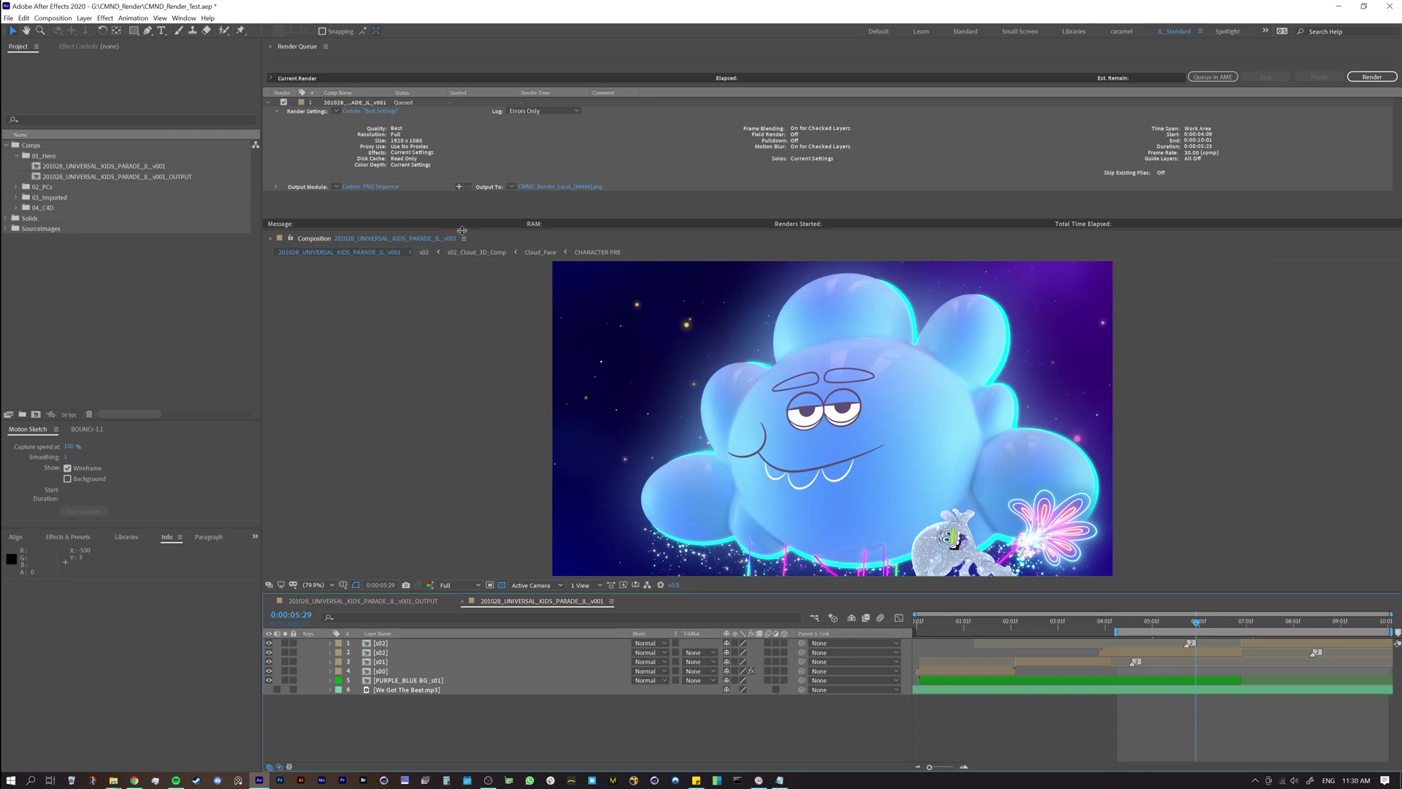
{"action": "left_click_drag", "start_coordinate": [459, 231], "coordinate": [459, 243]}
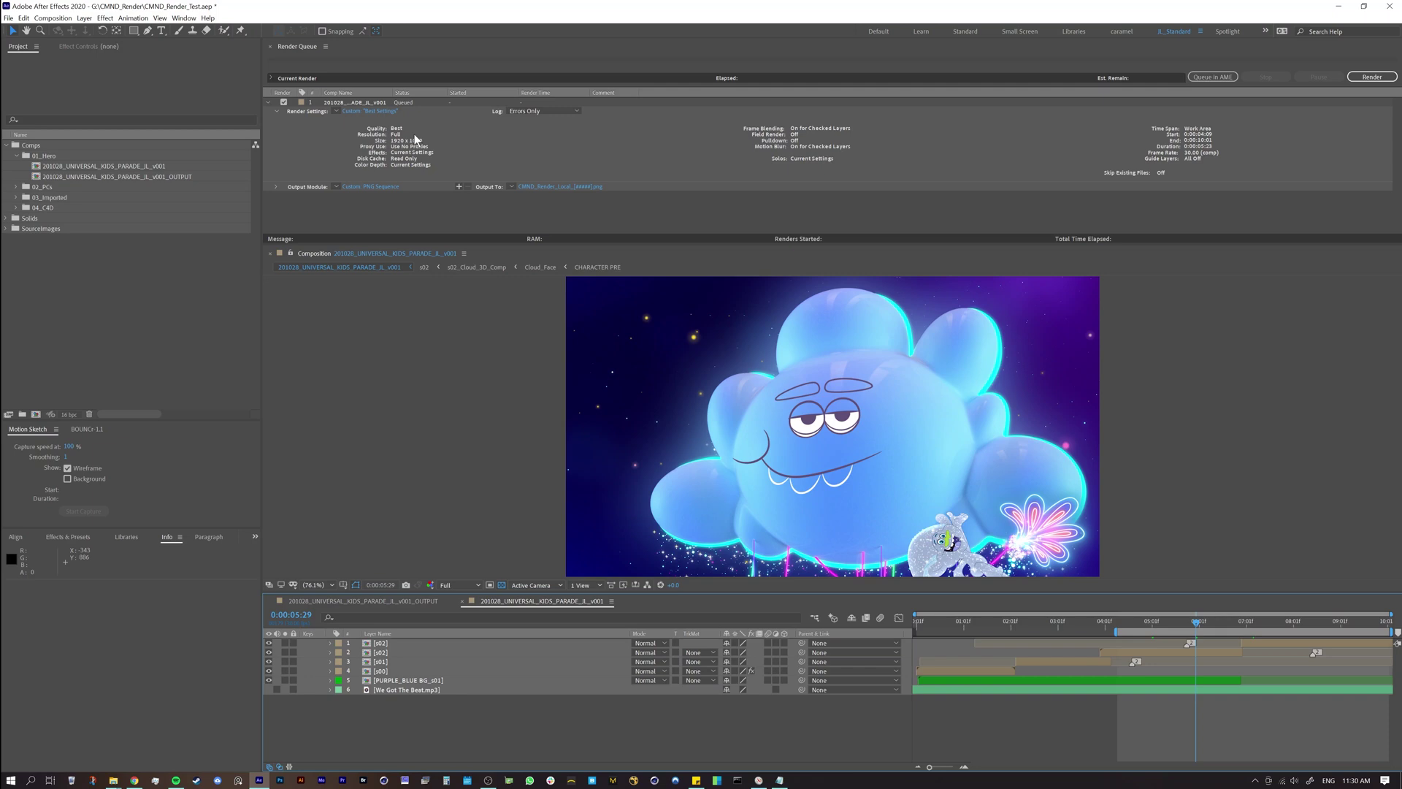
{"action": "left_click", "coordinate": [344, 101]}
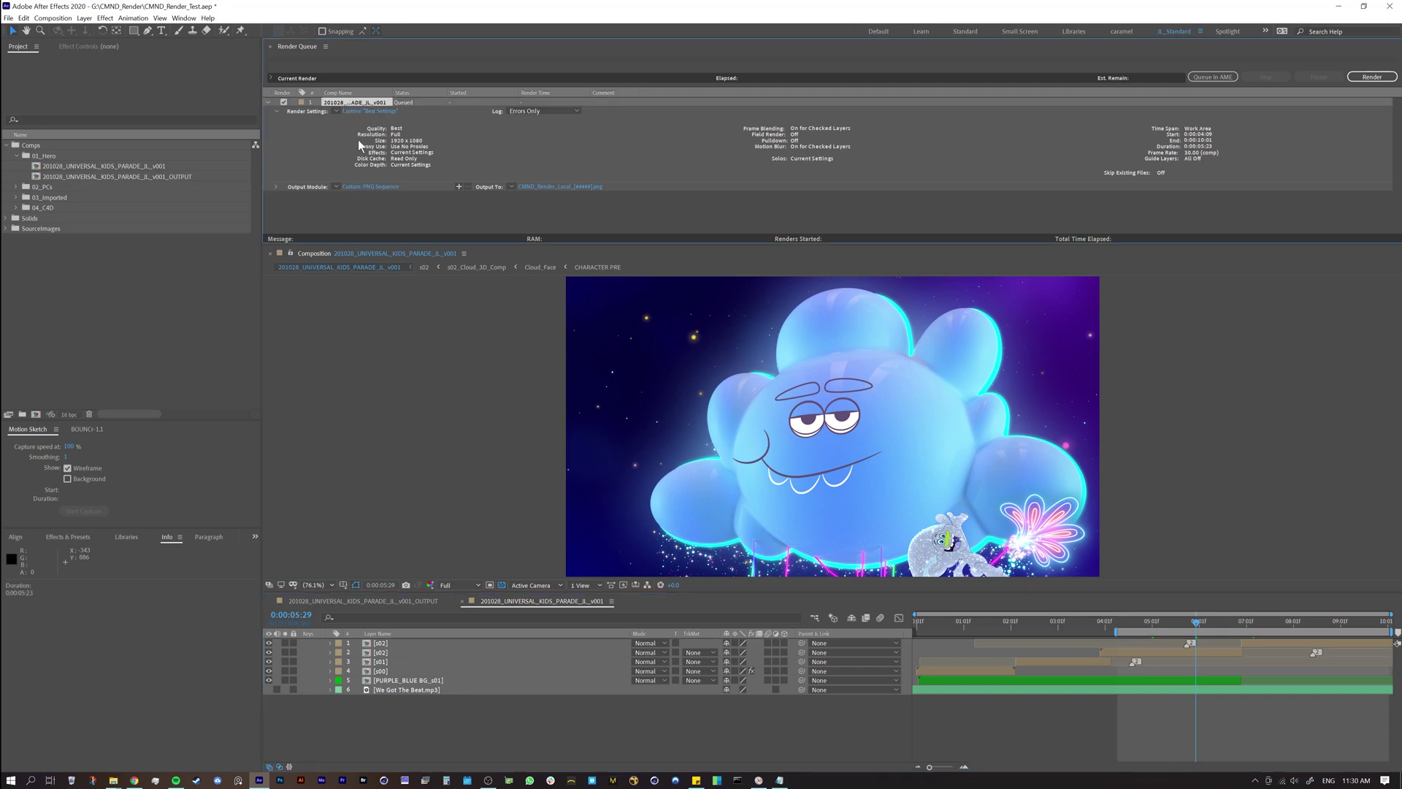
{"action": "left_click", "coordinate": [274, 111]}
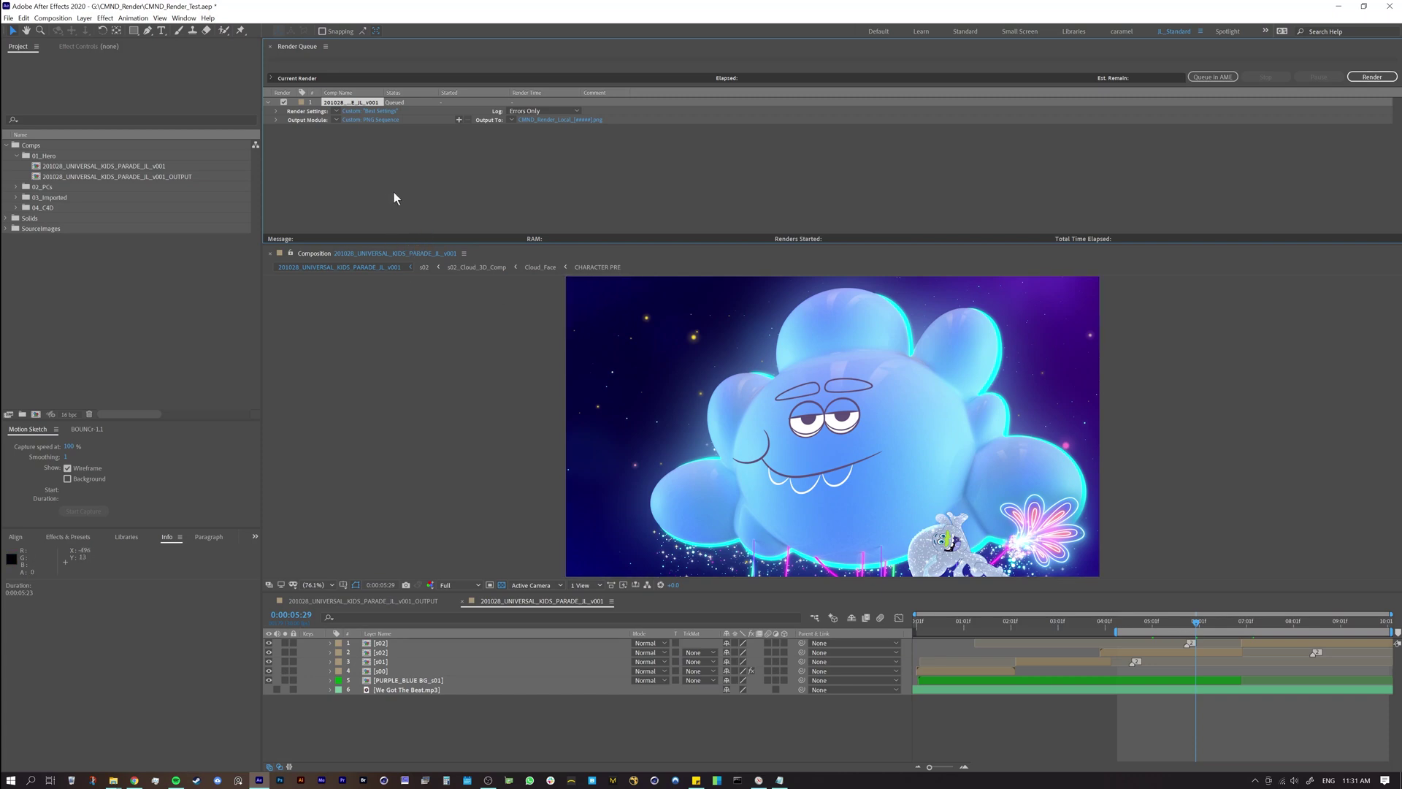
{"action": "left_click", "coordinate": [358, 111]}
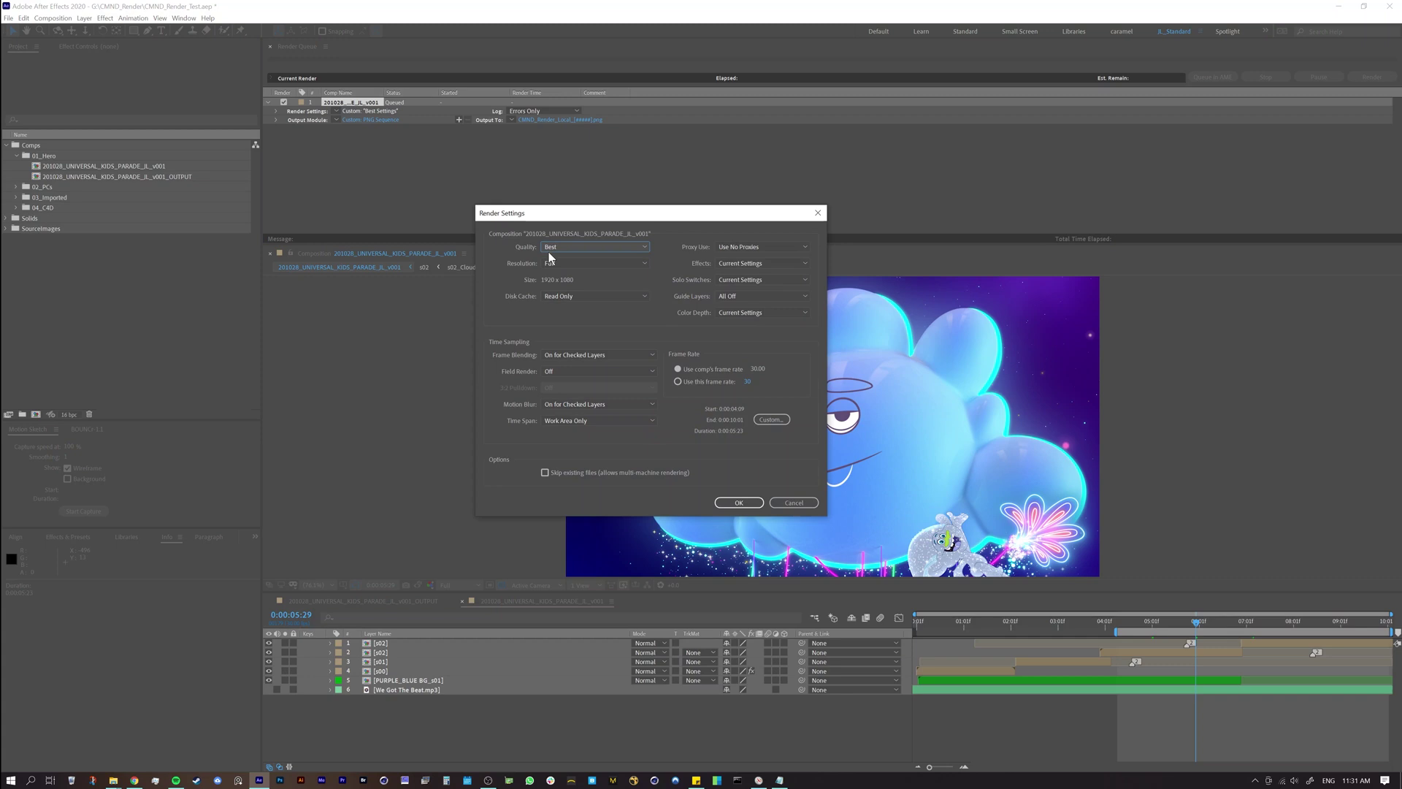
{"action": "left_click", "coordinate": [739, 503]}
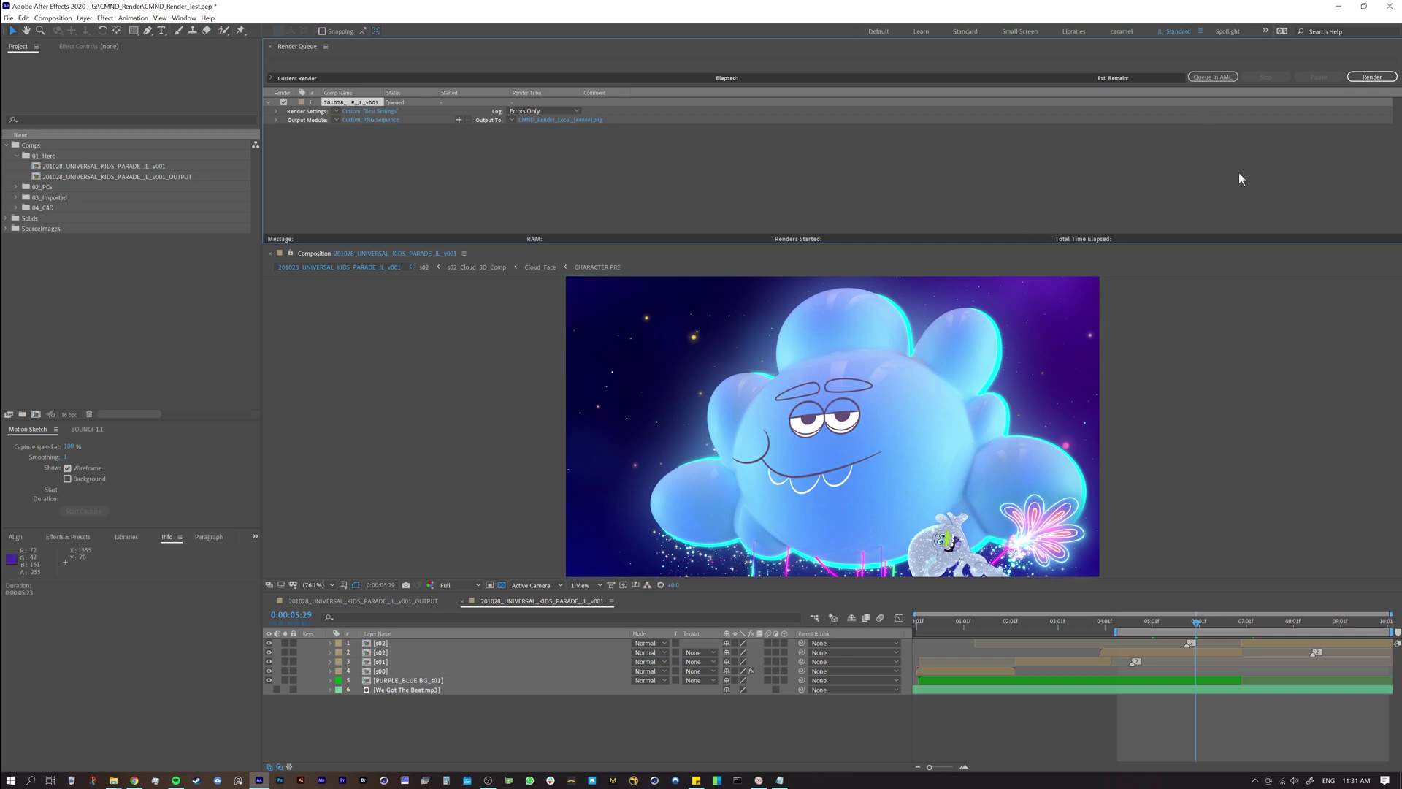
Step: Start the render queue, allowing overwrite of existing files, and place Resource Monitor over the project
{"action": "left_click", "coordinate": [1373, 77]}
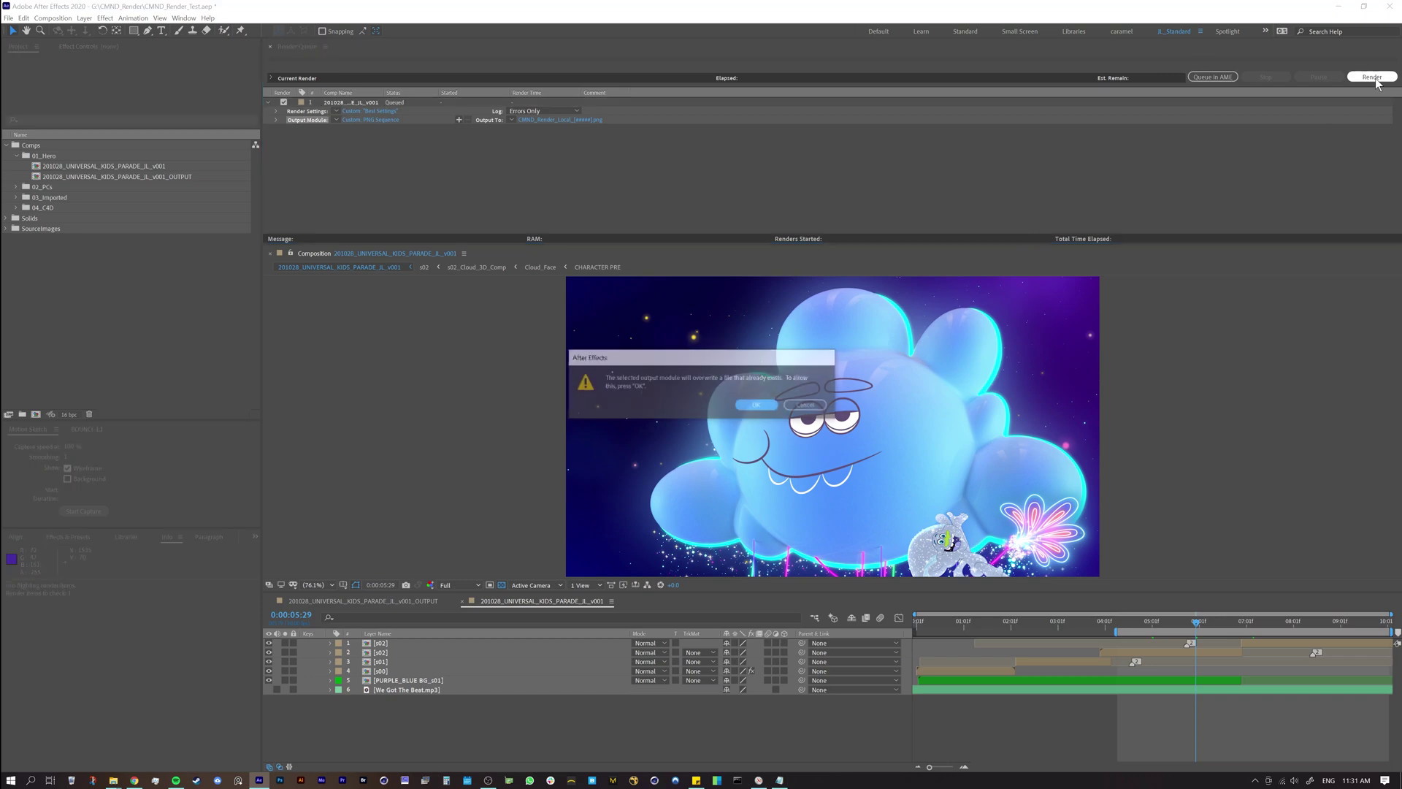
{"action": "left_click", "coordinate": [757, 405]}
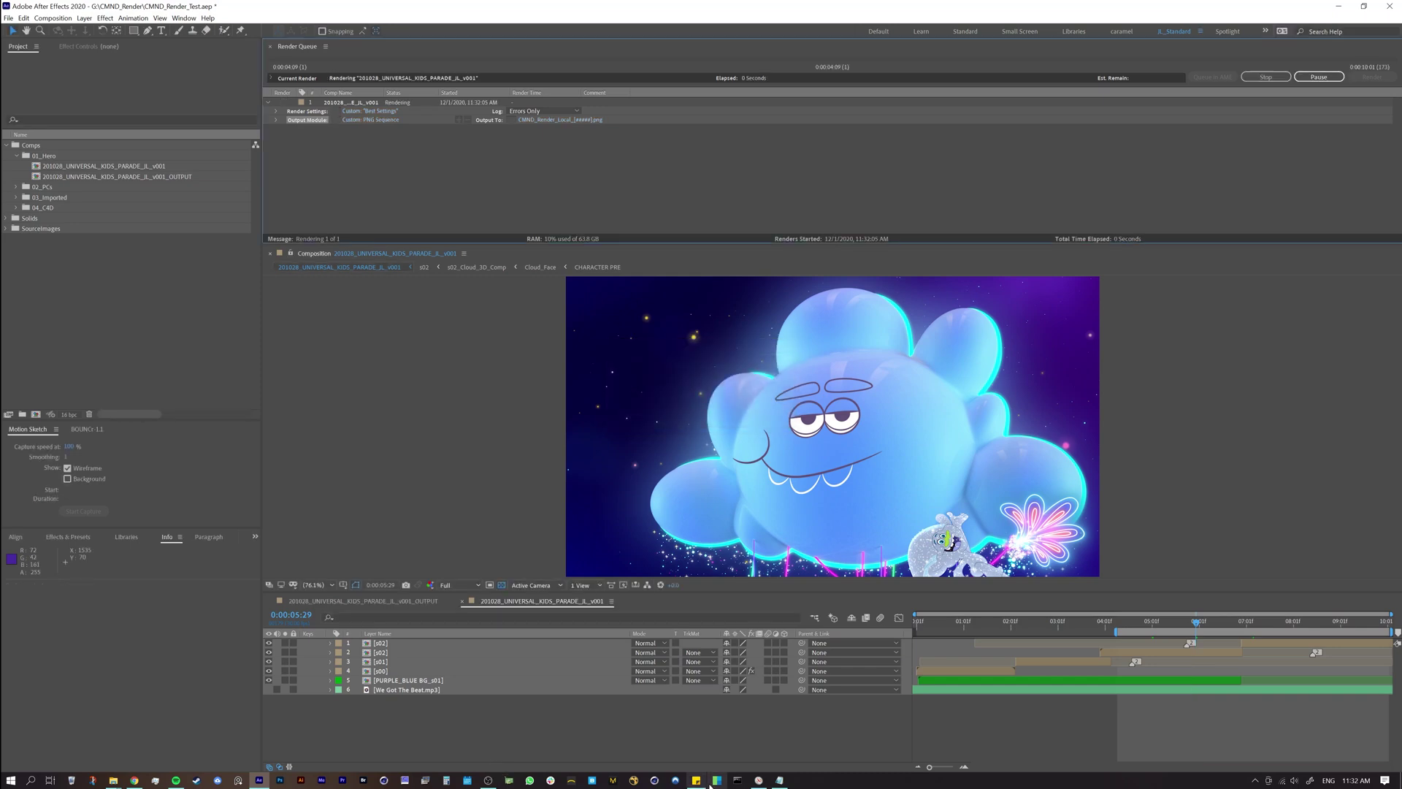
{"action": "left_click", "coordinate": [759, 780]}
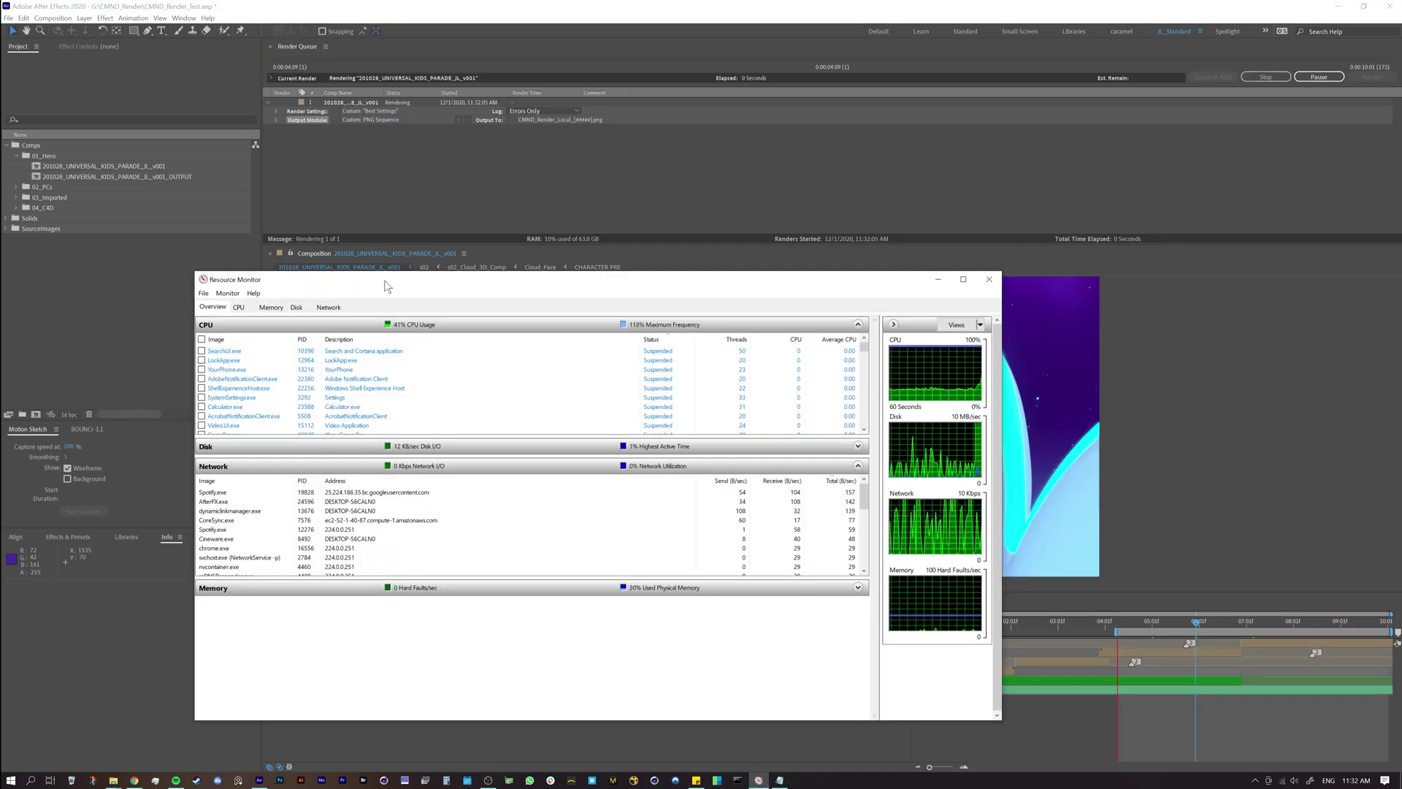
{"action": "left_click_drag", "start_coordinate": [387, 286], "coordinate": [596, 265]}
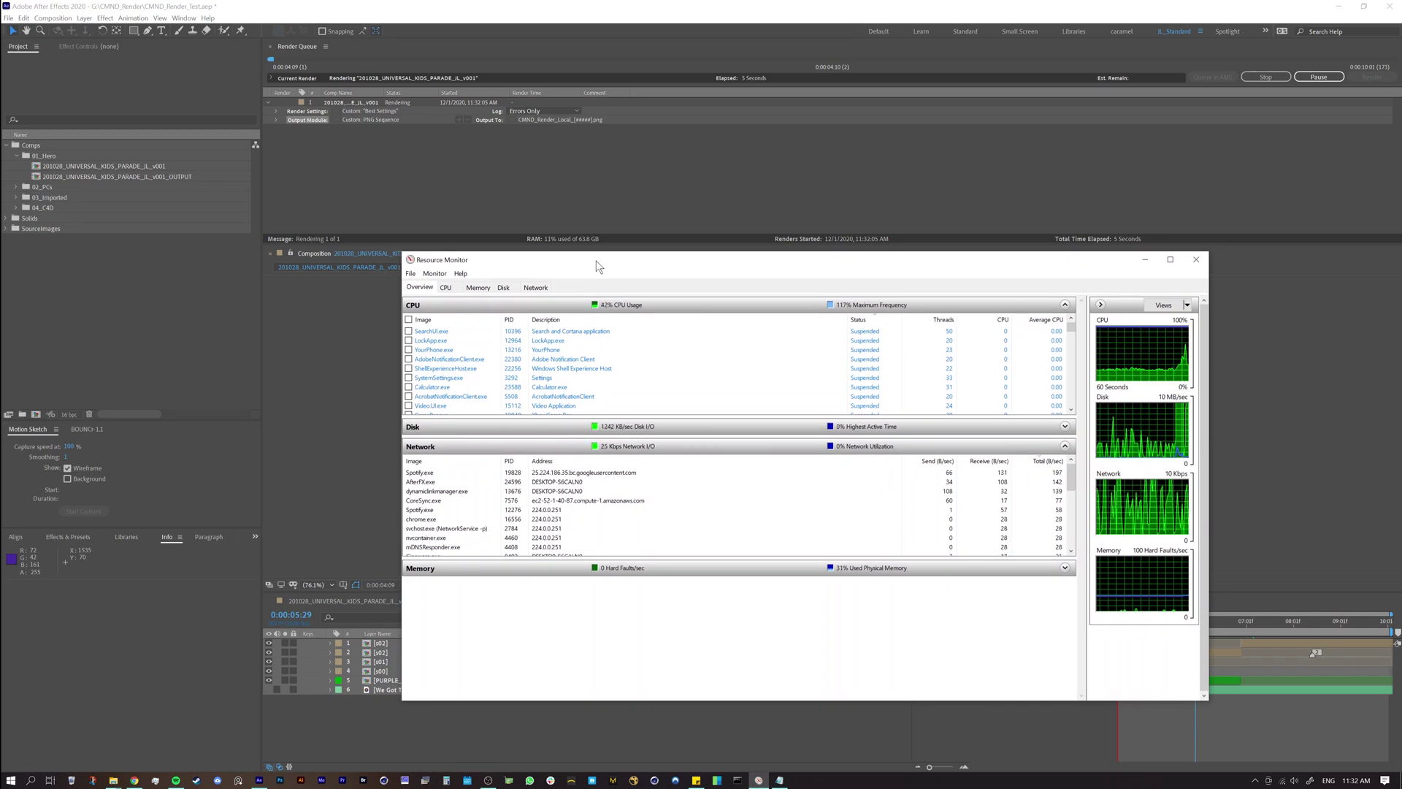
{"action": "left_click_drag", "start_coordinate": [597, 265], "coordinate": [520, 176]}
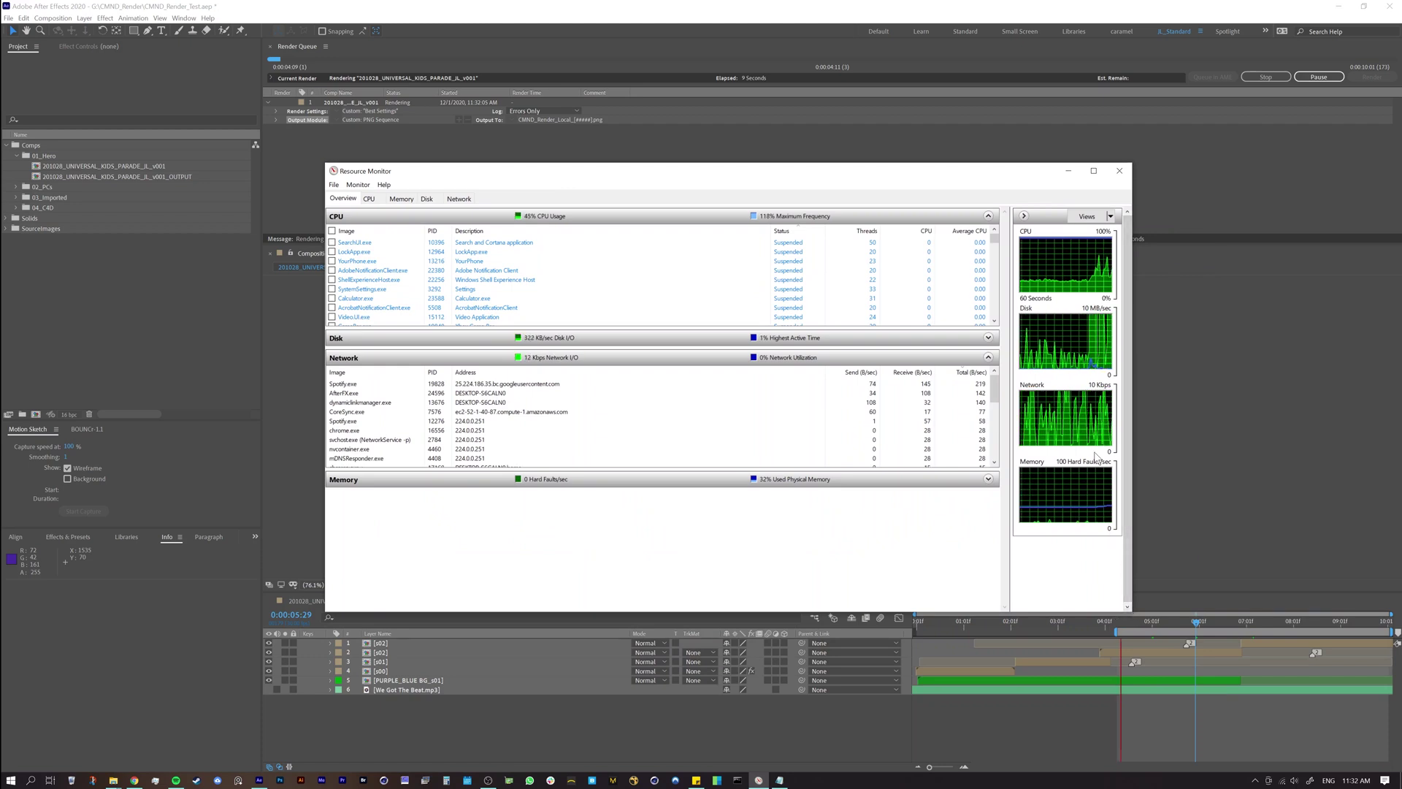
Step: Watch per-core CPU usage in an enlarged Resource Monitor until the render finishes
{"action": "left_click", "coordinate": [369, 198]}
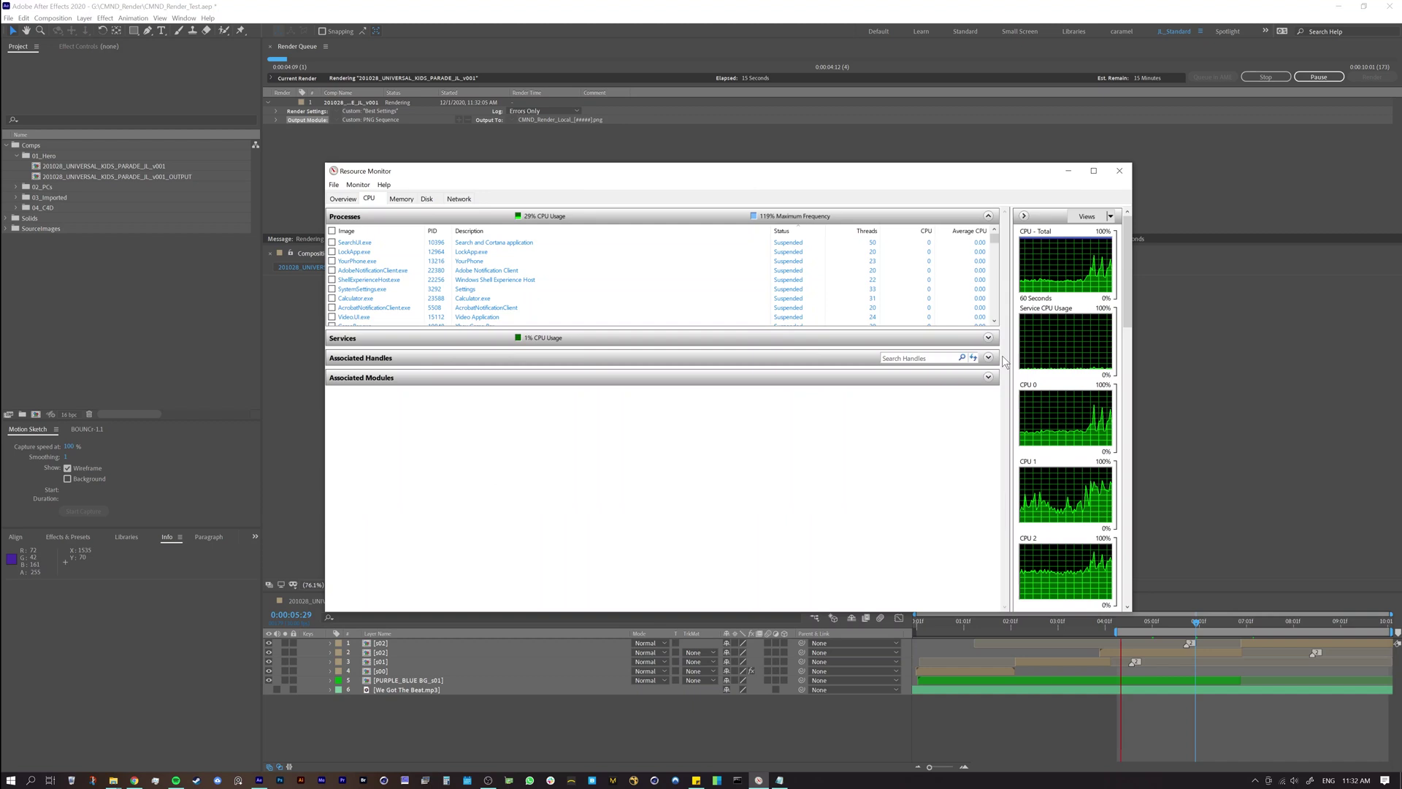
{"action": "left_click_drag", "start_coordinate": [1127, 325], "coordinate": [1146, 602]}
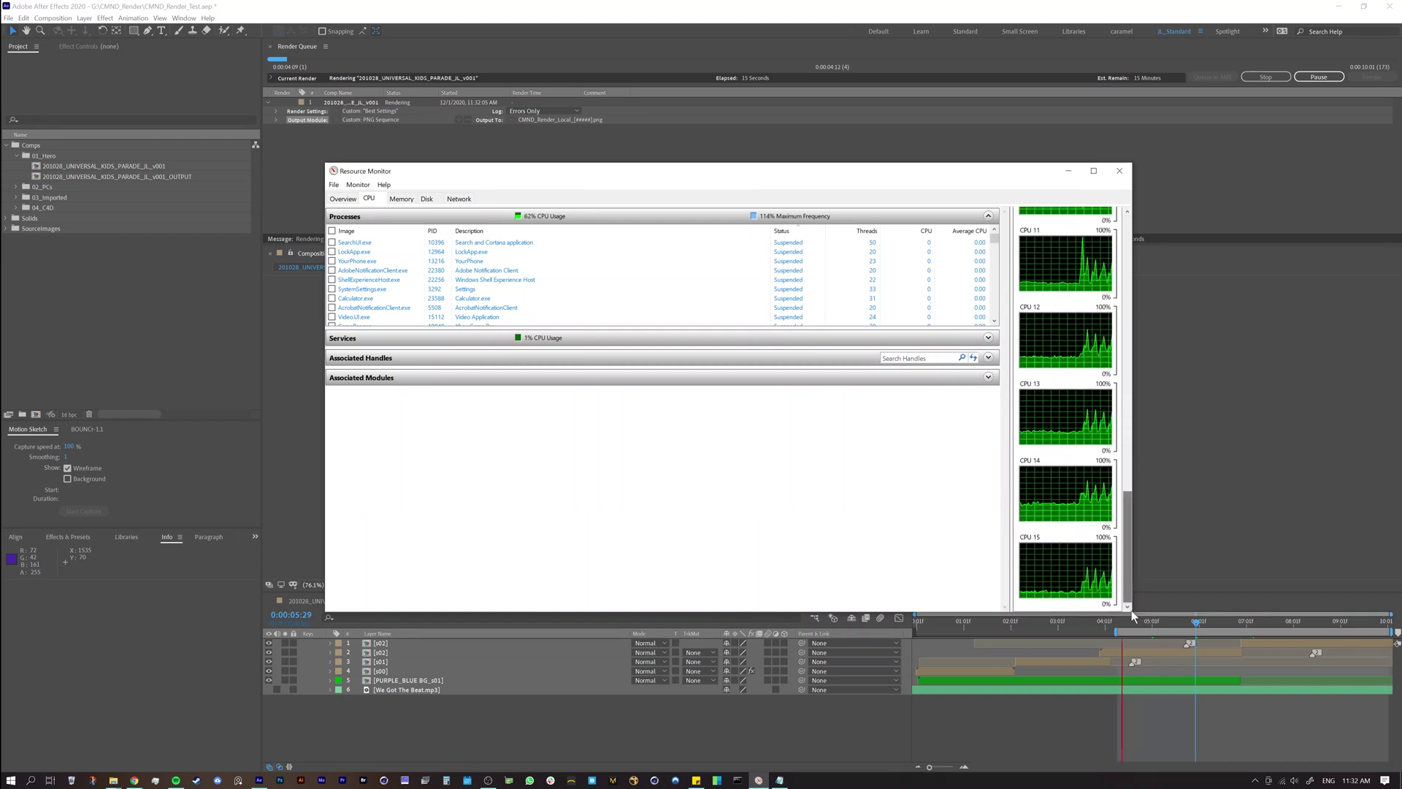
{"action": "left_click_drag", "start_coordinate": [1189, 667], "coordinate": [1204, 681]}
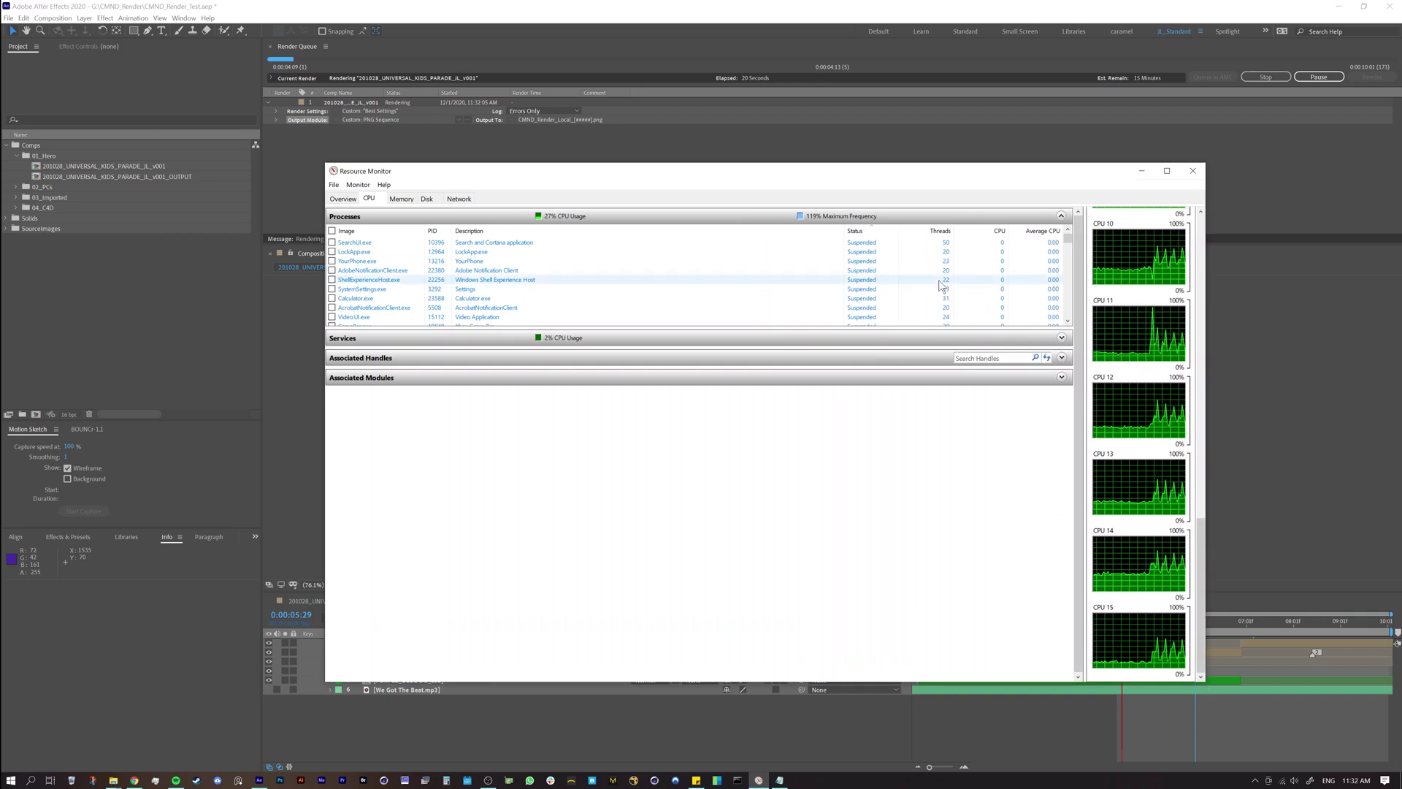
{"action": "left_click_drag", "start_coordinate": [846, 176], "coordinate": [753, 170]}
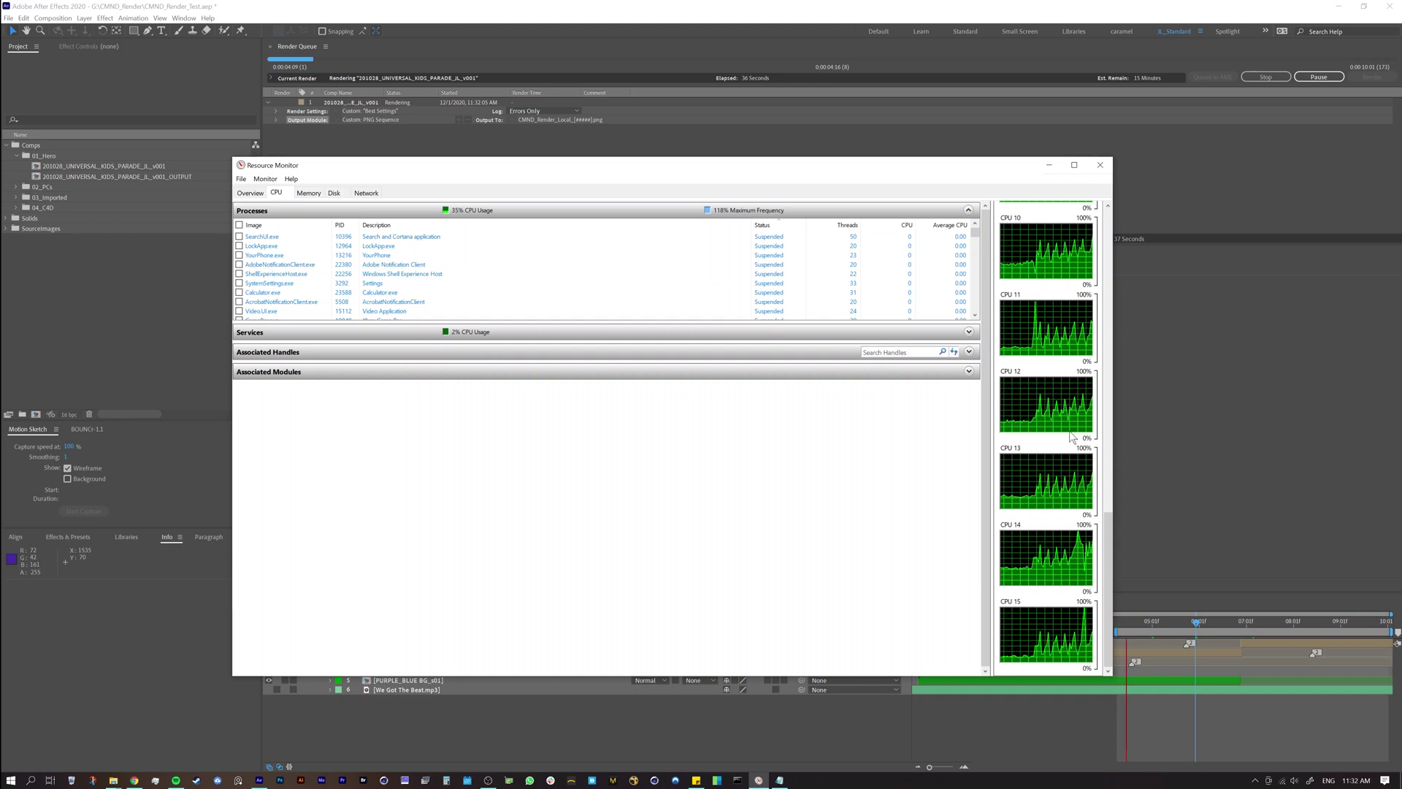
{"action": "left_click_drag", "start_coordinate": [1106, 541], "coordinate": [1119, 306]}
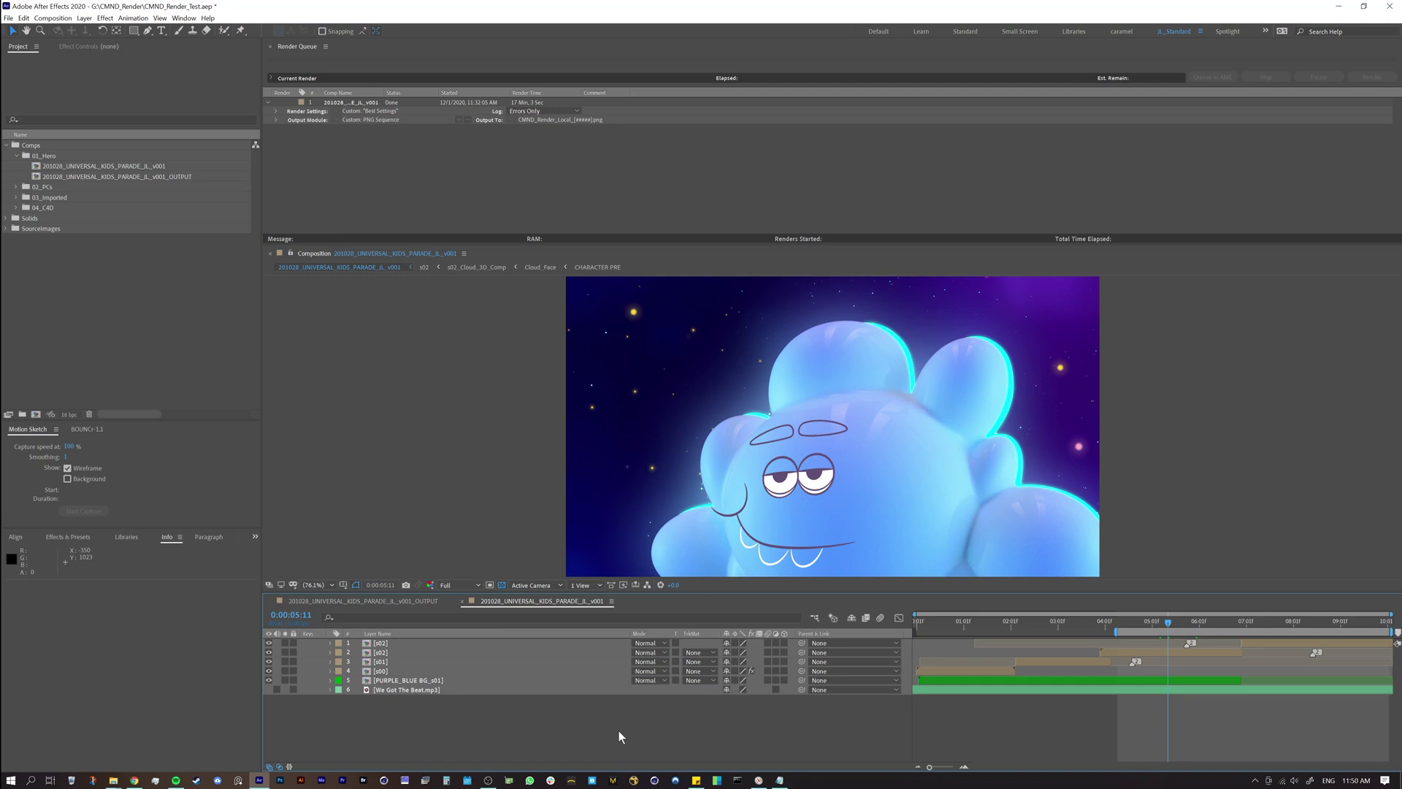
Step: Duplicate the finished render item, leaving the new copy's render settings unchanged
{"action": "key", "text": "ctrl+m"}
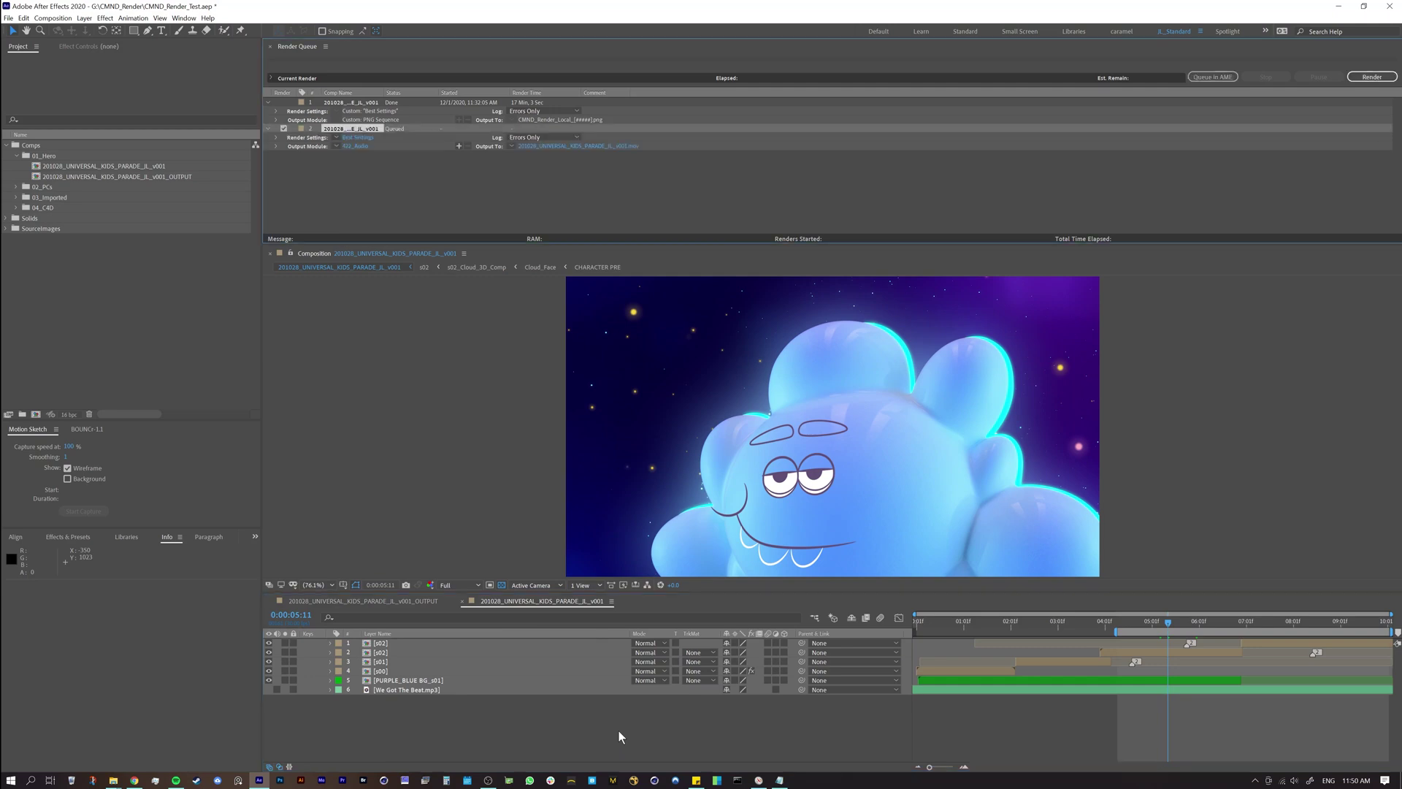
{"action": "left_click", "coordinate": [356, 137]}
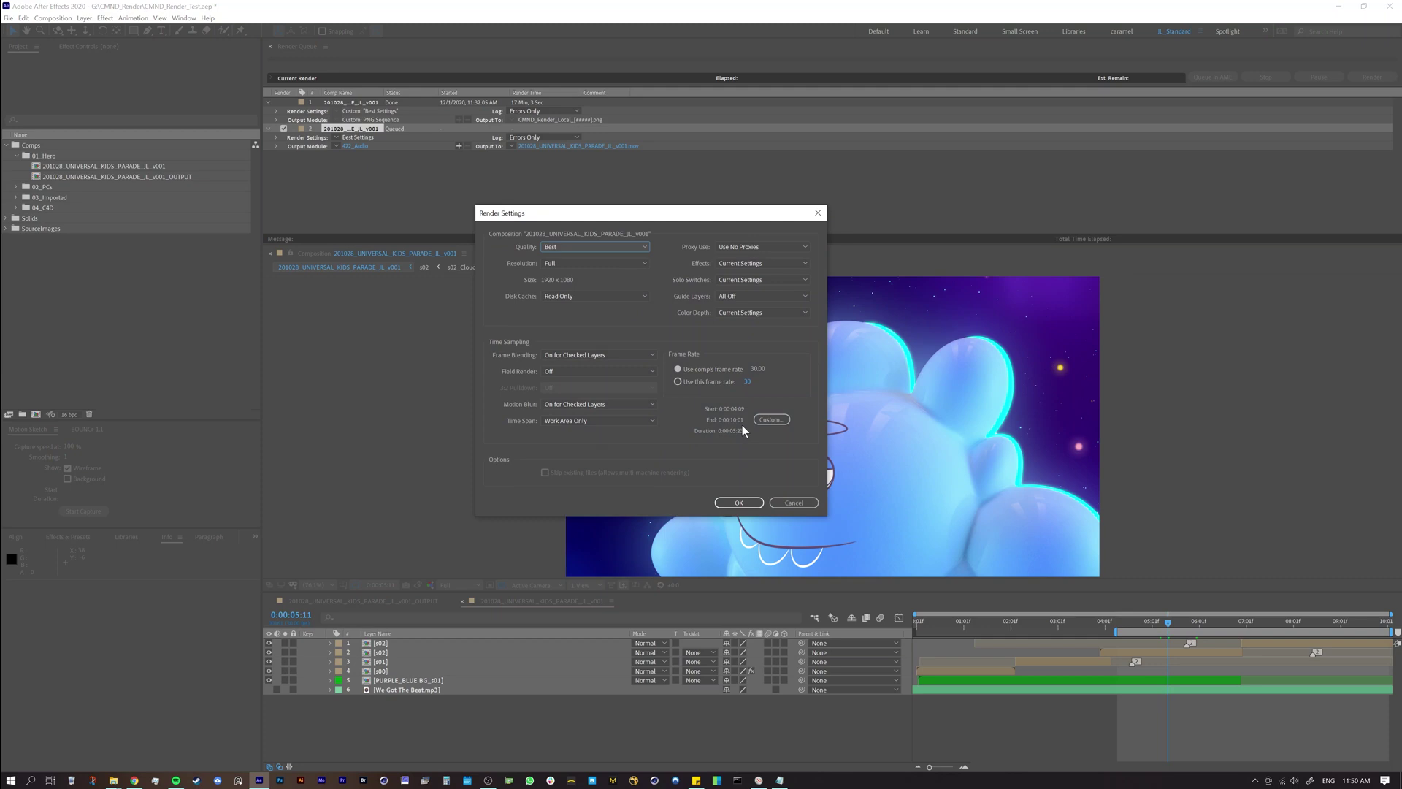
{"action": "left_click", "coordinate": [778, 502]}
Step: Switch item 2's output module format from QuickTime to PNG Sequence
{"action": "left_click", "coordinate": [348, 146]}
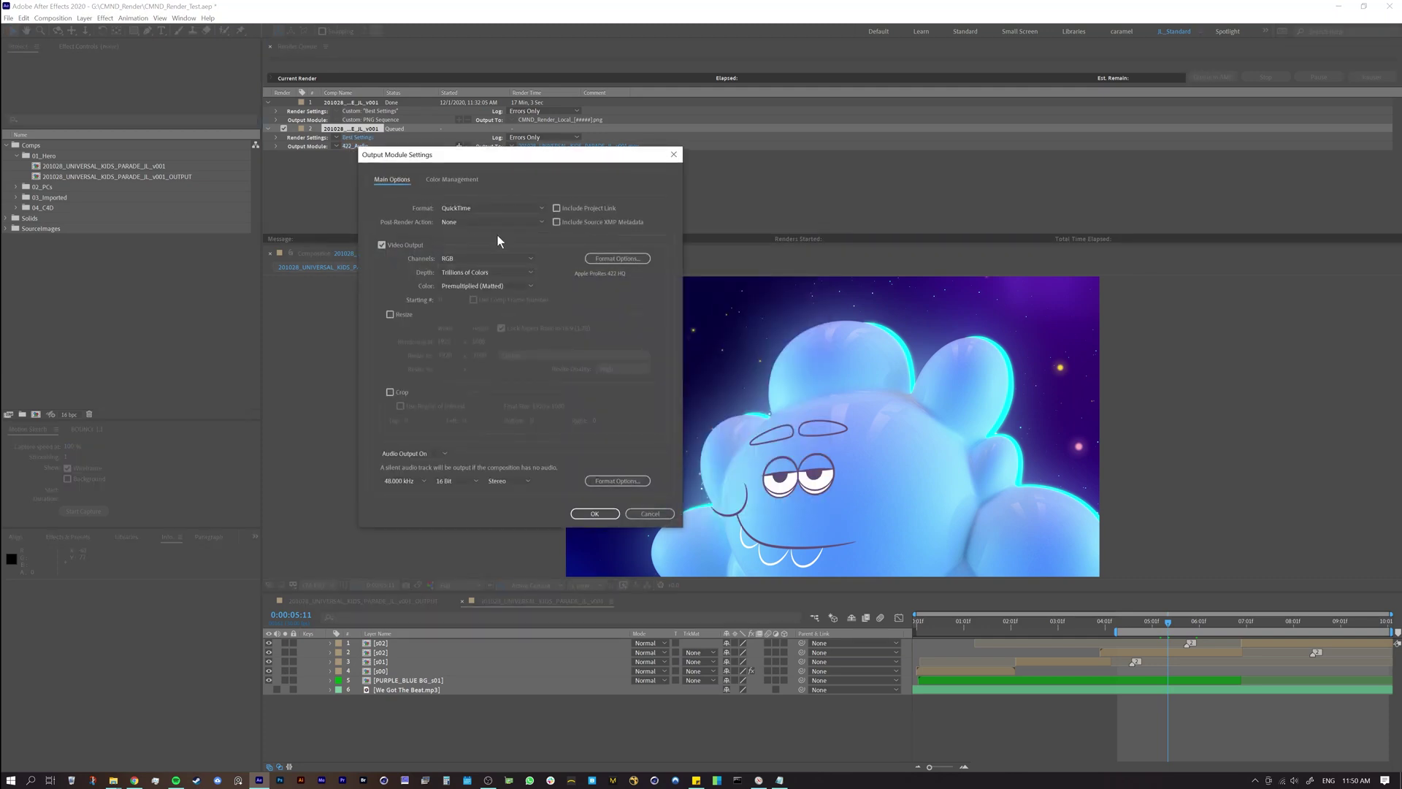
{"action": "left_click", "coordinate": [485, 208]}
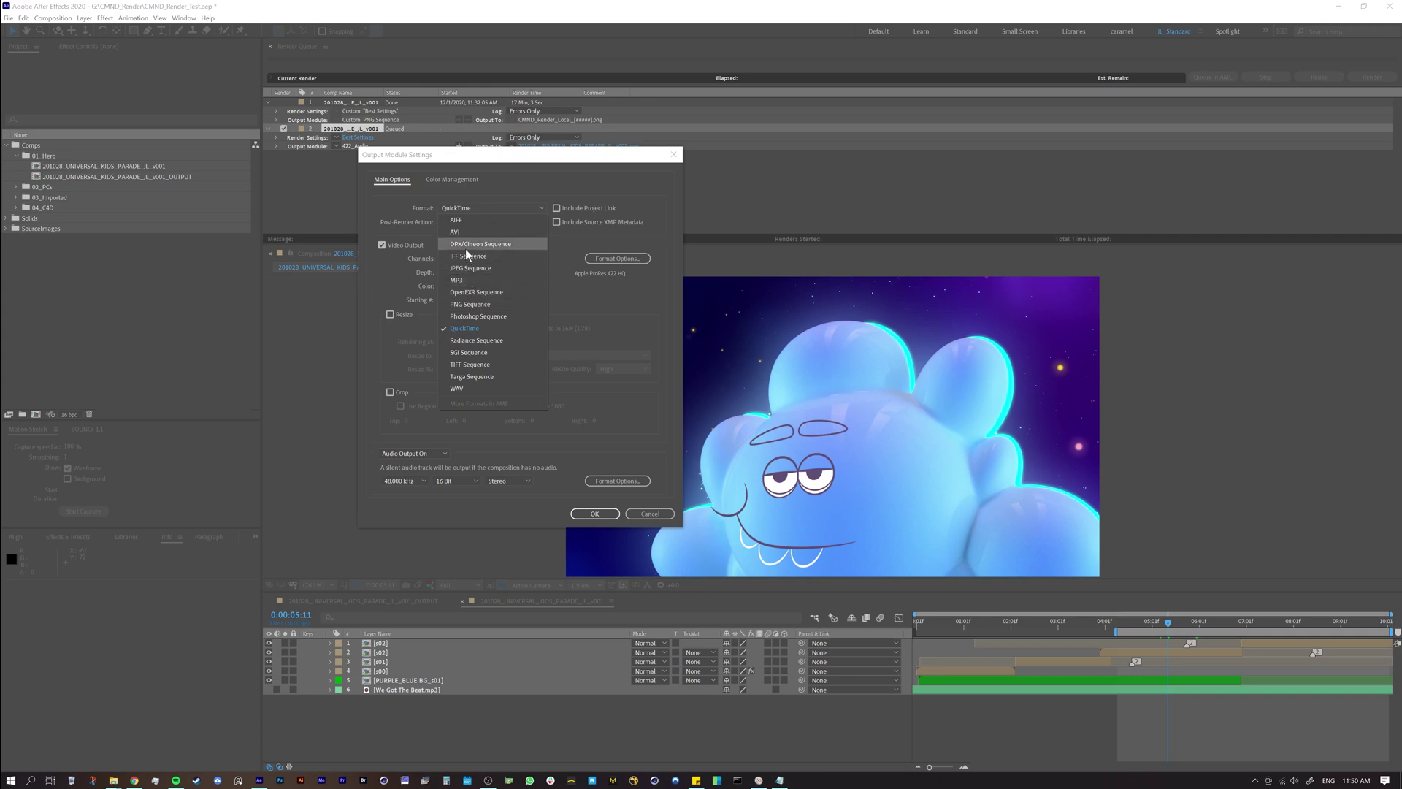
{"action": "left_click", "coordinate": [404, 211]}
{"action": "left_click", "coordinate": [523, 209]}
{"action": "left_click", "coordinate": [476, 302]}
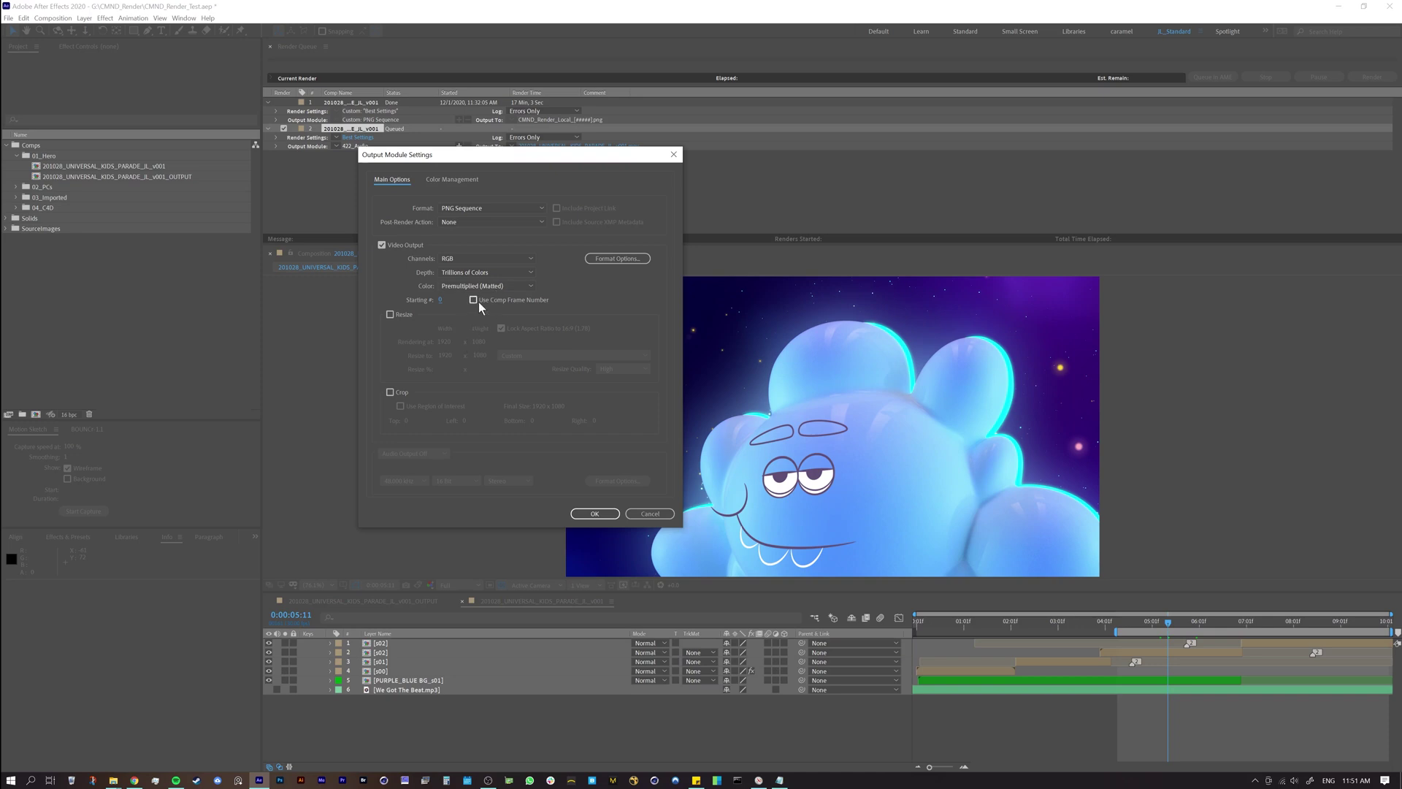
{"action": "left_click", "coordinate": [595, 513]}
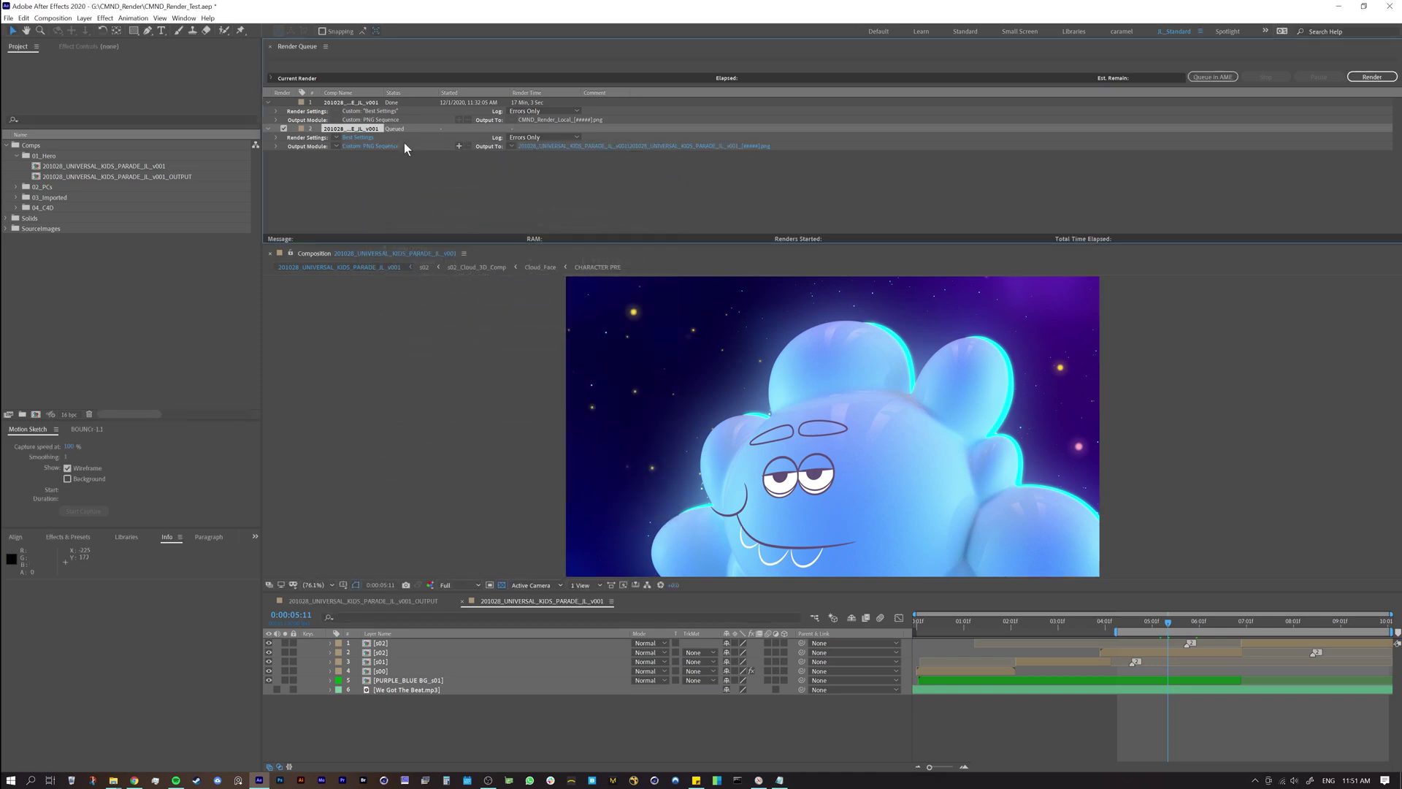
Step: Enable Skip existing files in the queued item's Render Settings and delete the finished item 1
{"action": "left_click", "coordinate": [358, 138]}
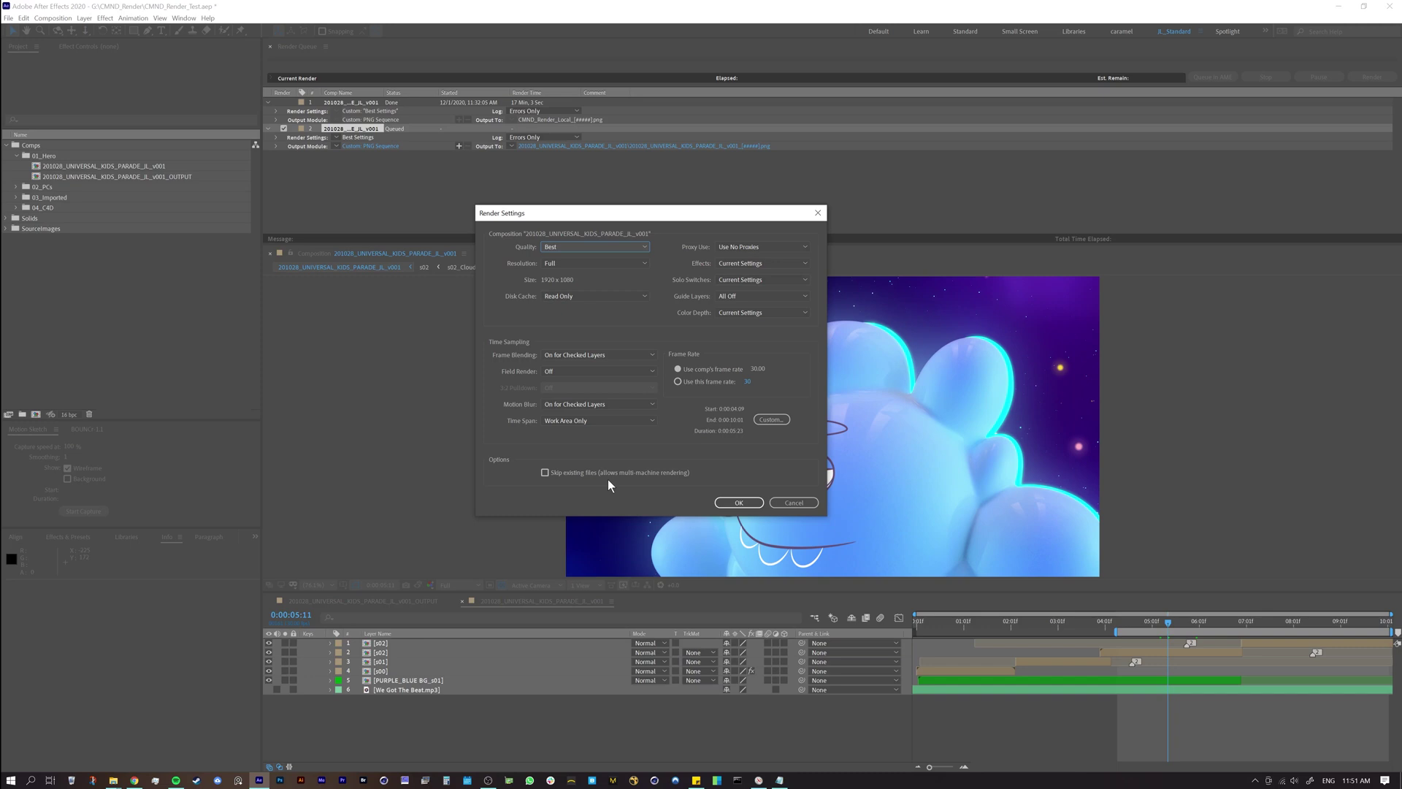
{"action": "left_click", "coordinate": [545, 473]}
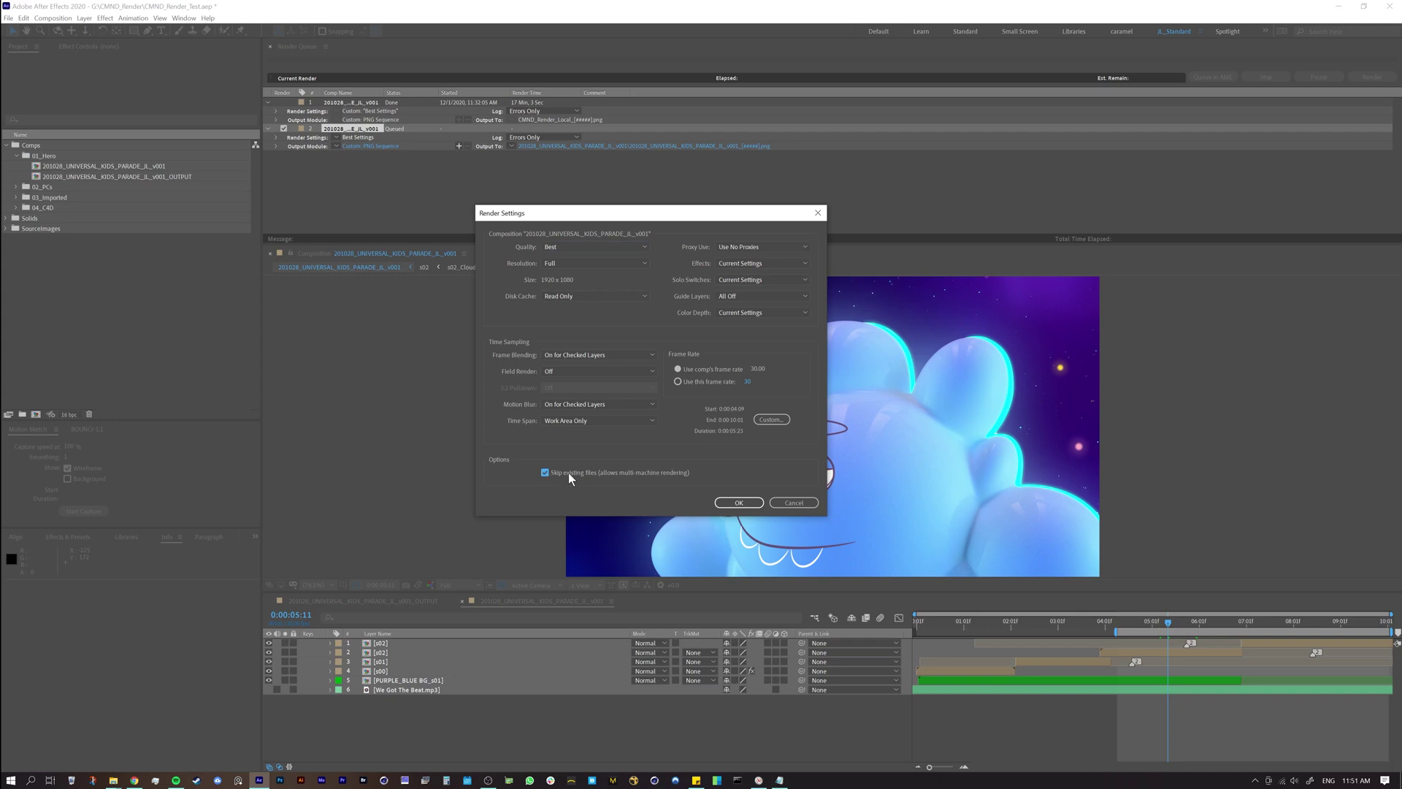
{"action": "left_click", "coordinate": [734, 503]}
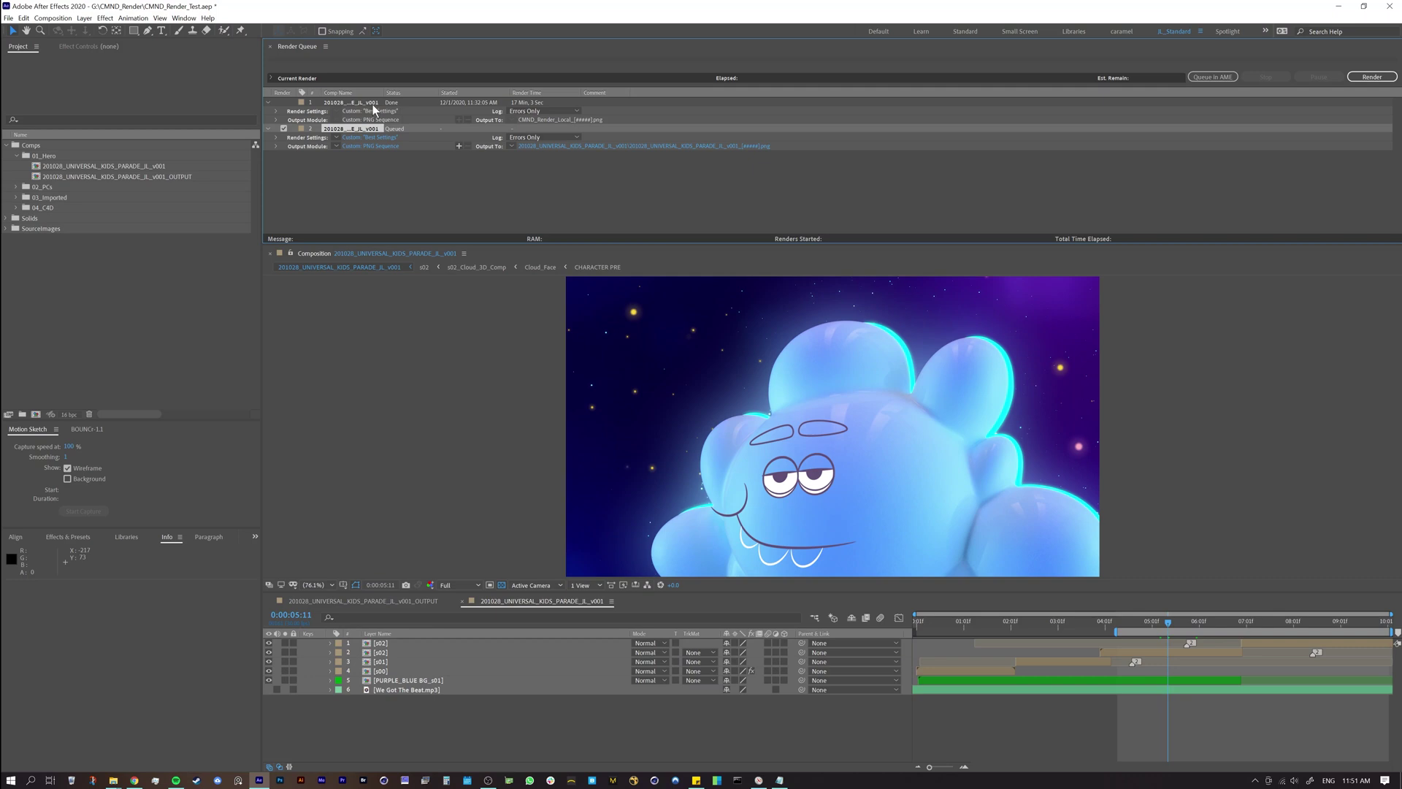
{"action": "left_click", "coordinate": [373, 104]}
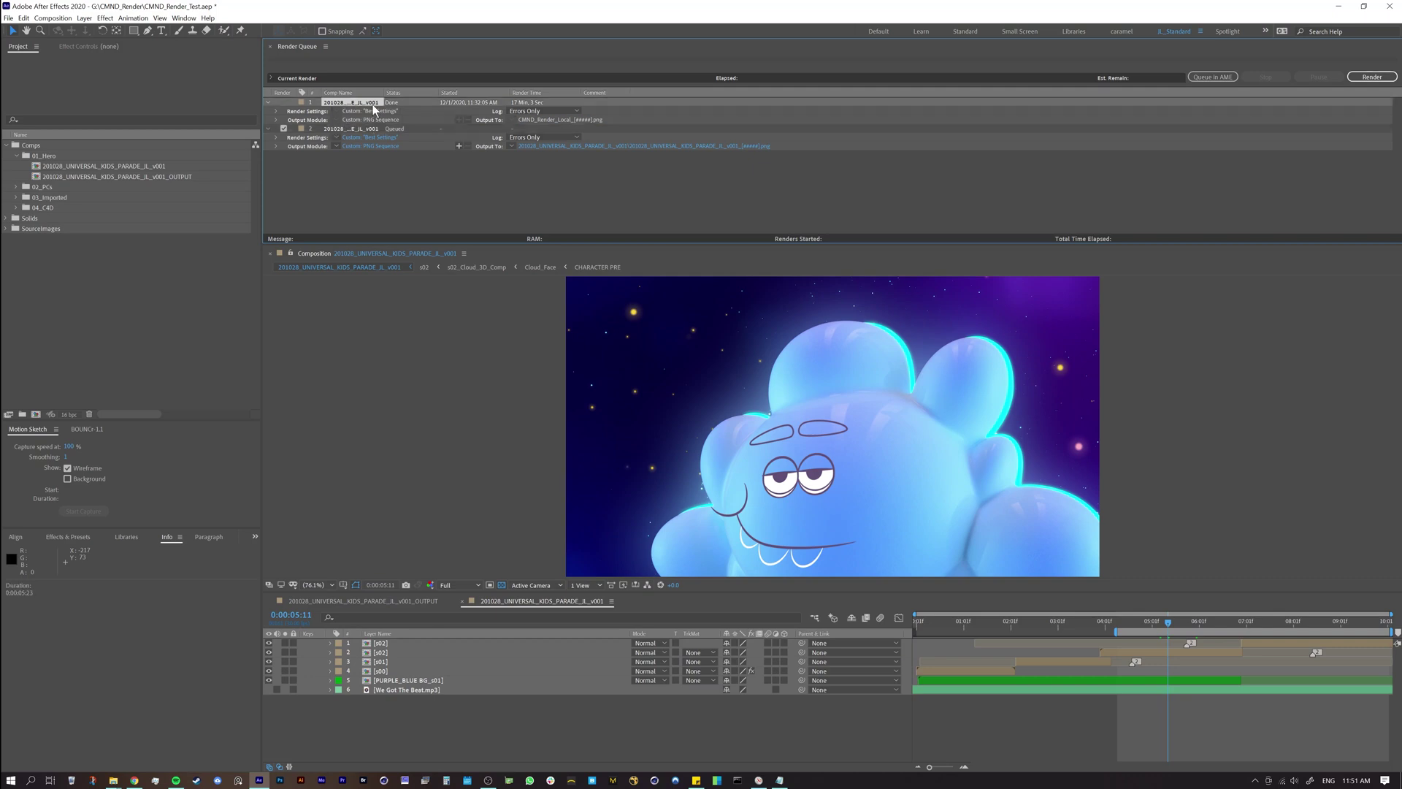
{"action": "key", "text": "Delete"}
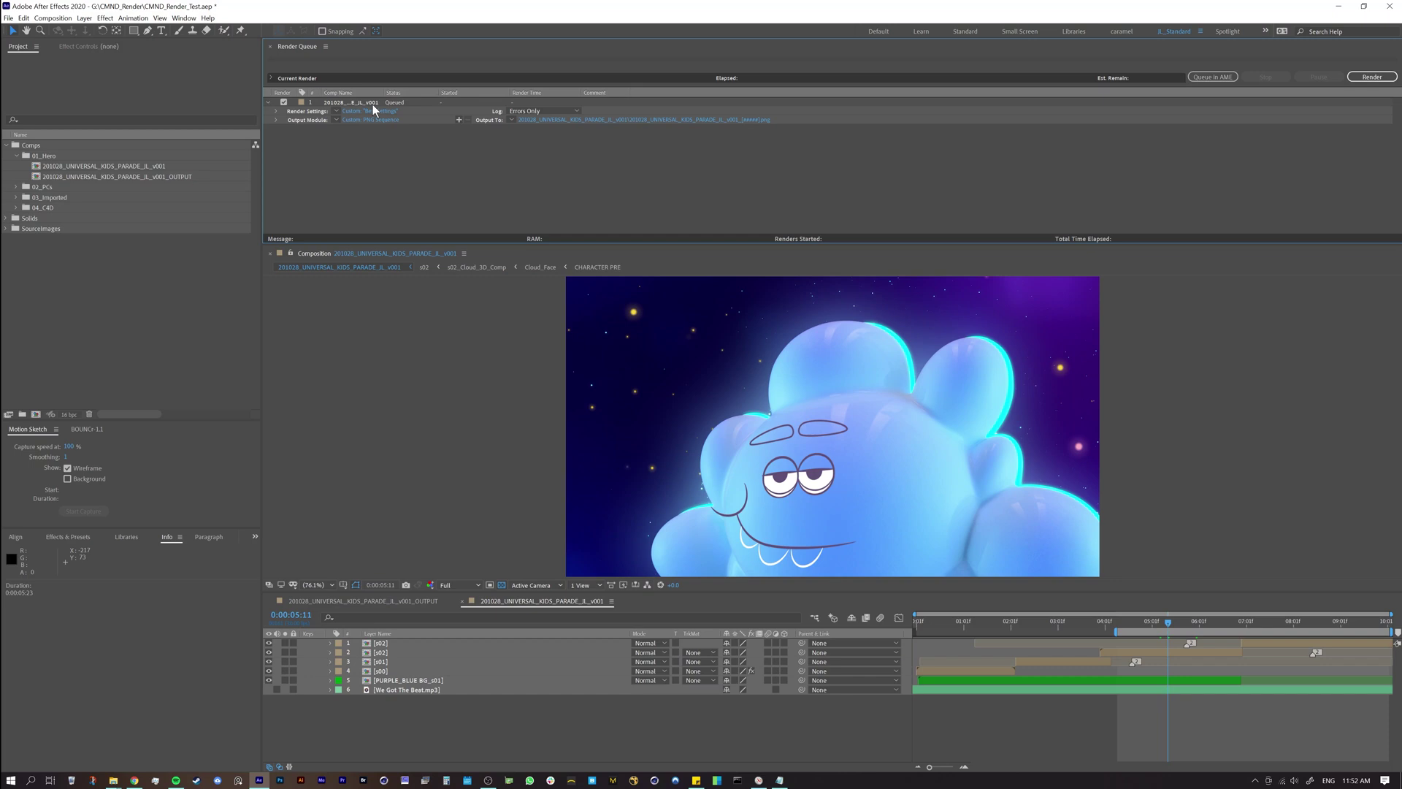
Step: Output to 201028_UNIVERSAL_KIDS_PARADE_IL_v001_CMD_[#####].png in CMND, no subfolder, and save the project
{"action": "left_click", "coordinate": [545, 119]}
{"action": "left_click", "coordinate": [613, 117]}
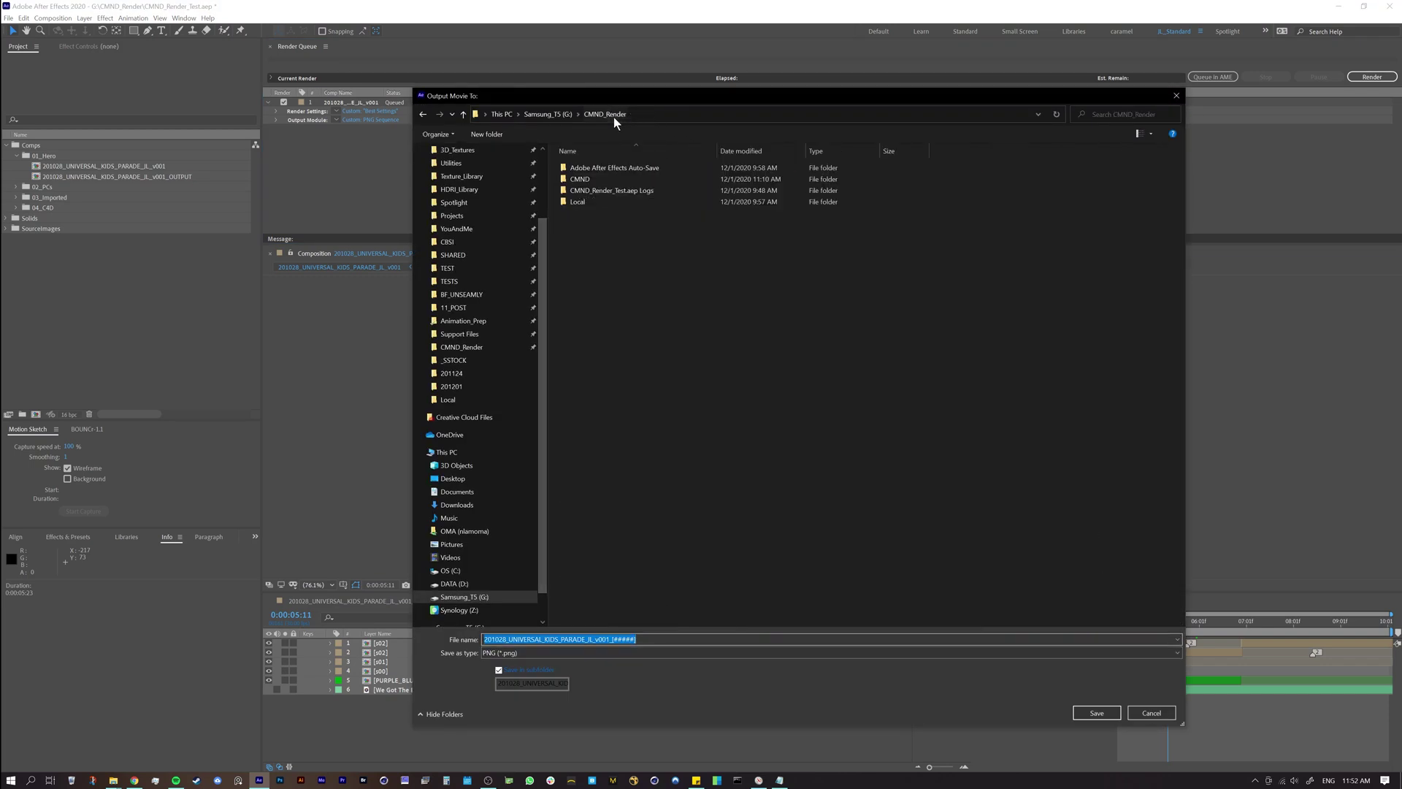
{"action": "double_click", "coordinate": [589, 176]}
{"action": "left_click", "coordinate": [585, 640]}
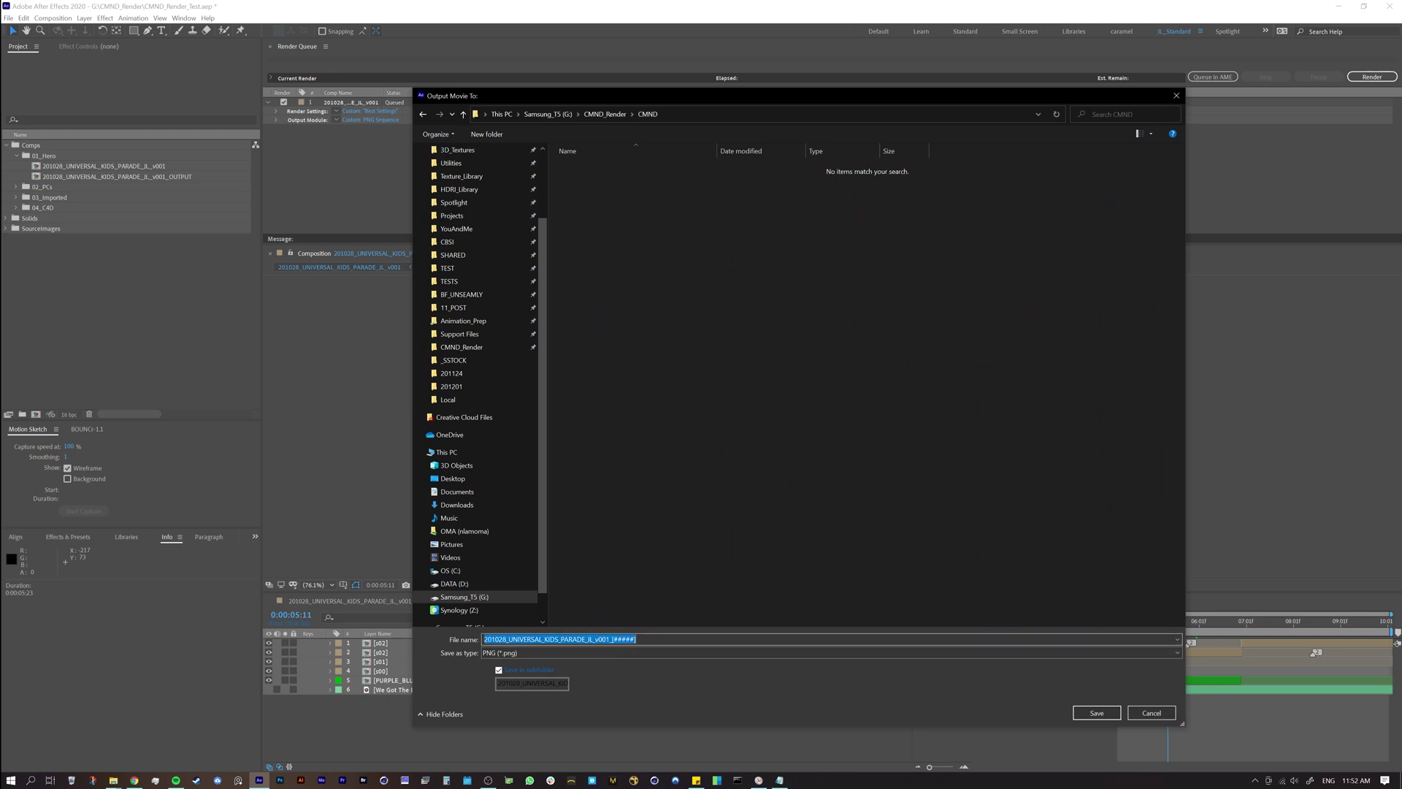
{"action": "left_click", "coordinate": [614, 640]}
{"action": "left_click", "coordinate": [500, 669]}
{"action": "left_click", "coordinate": [1097, 712]}
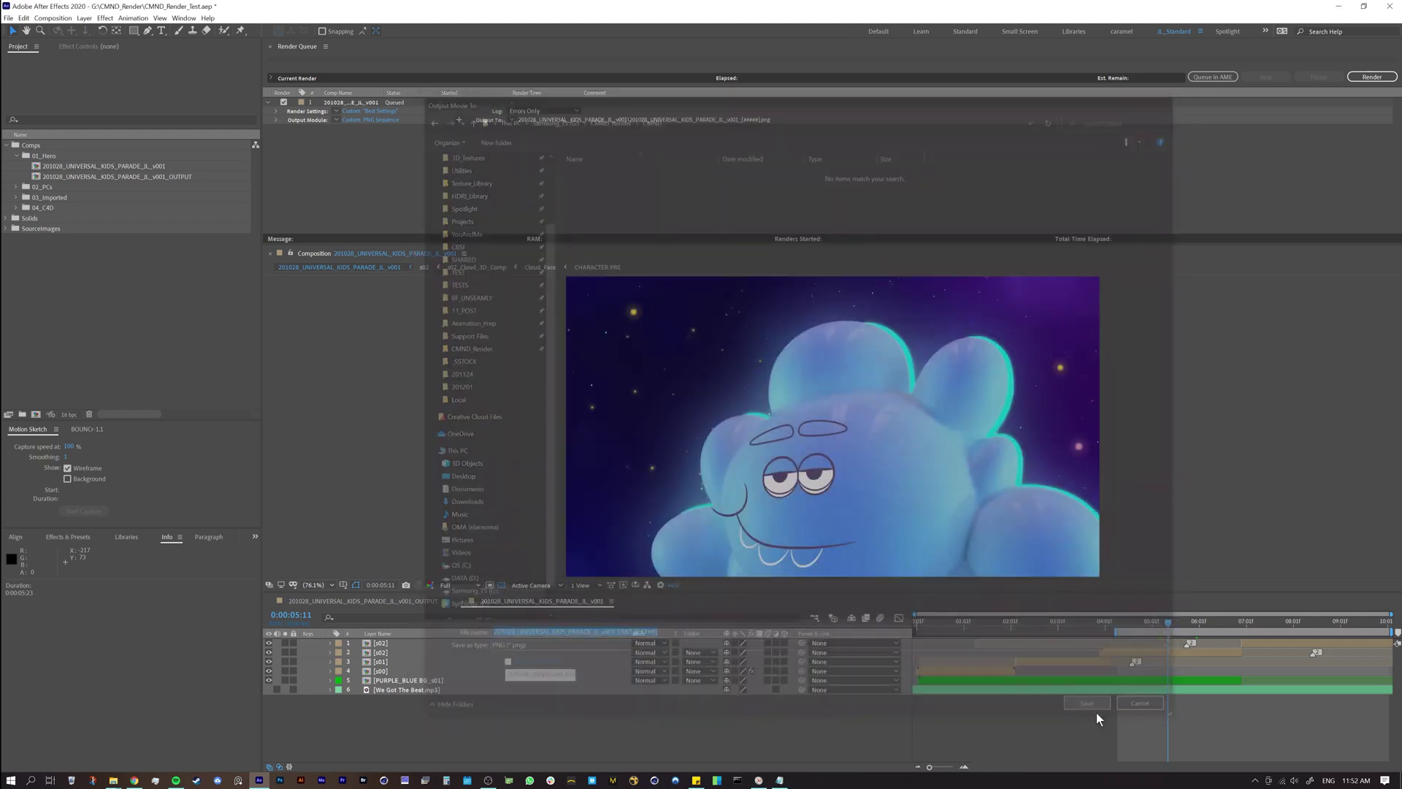
{"action": "key", "text": "ctrl+s"}
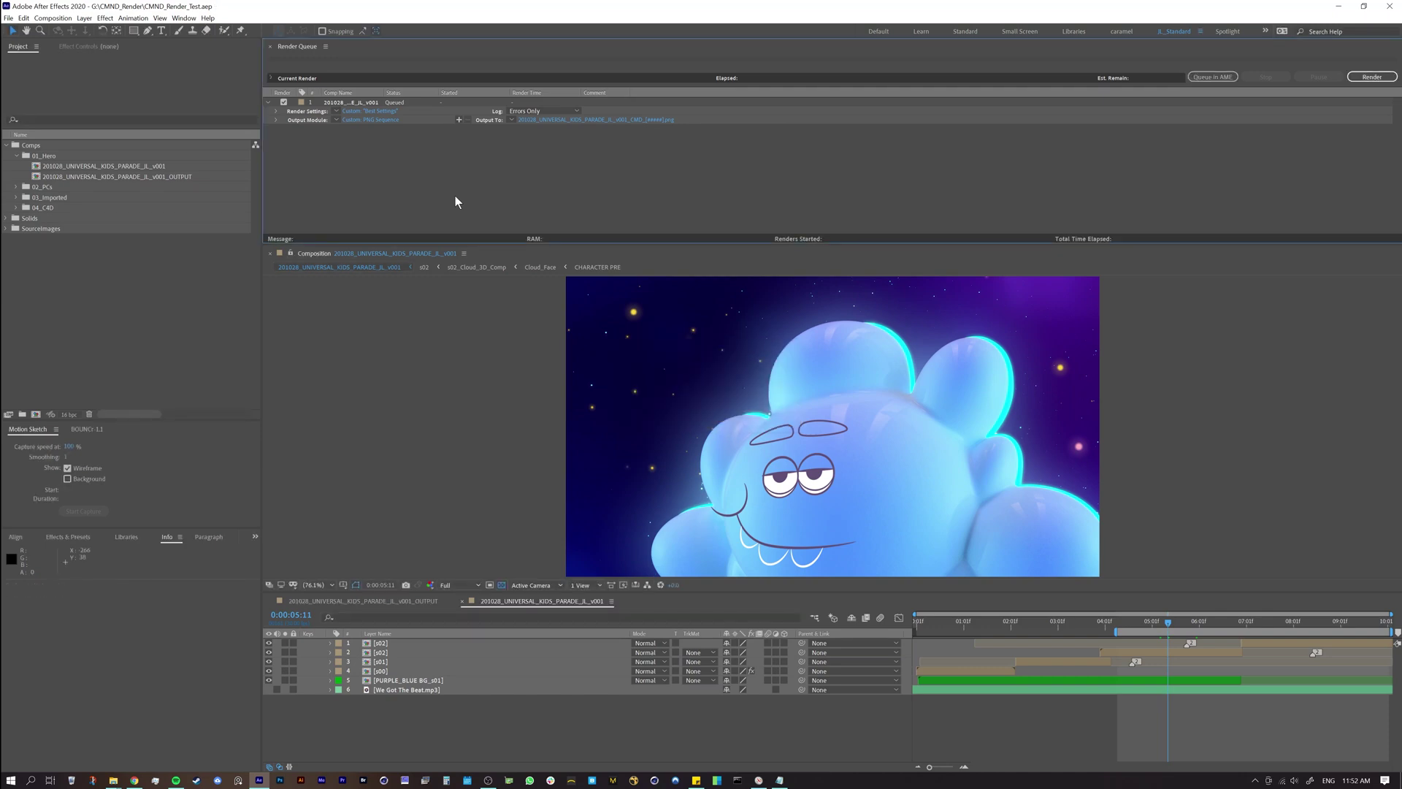
Step: Open a new Command Prompt, enlarge it, and position it over the After Effects composition
{"action": "left_click", "coordinate": [739, 781]}
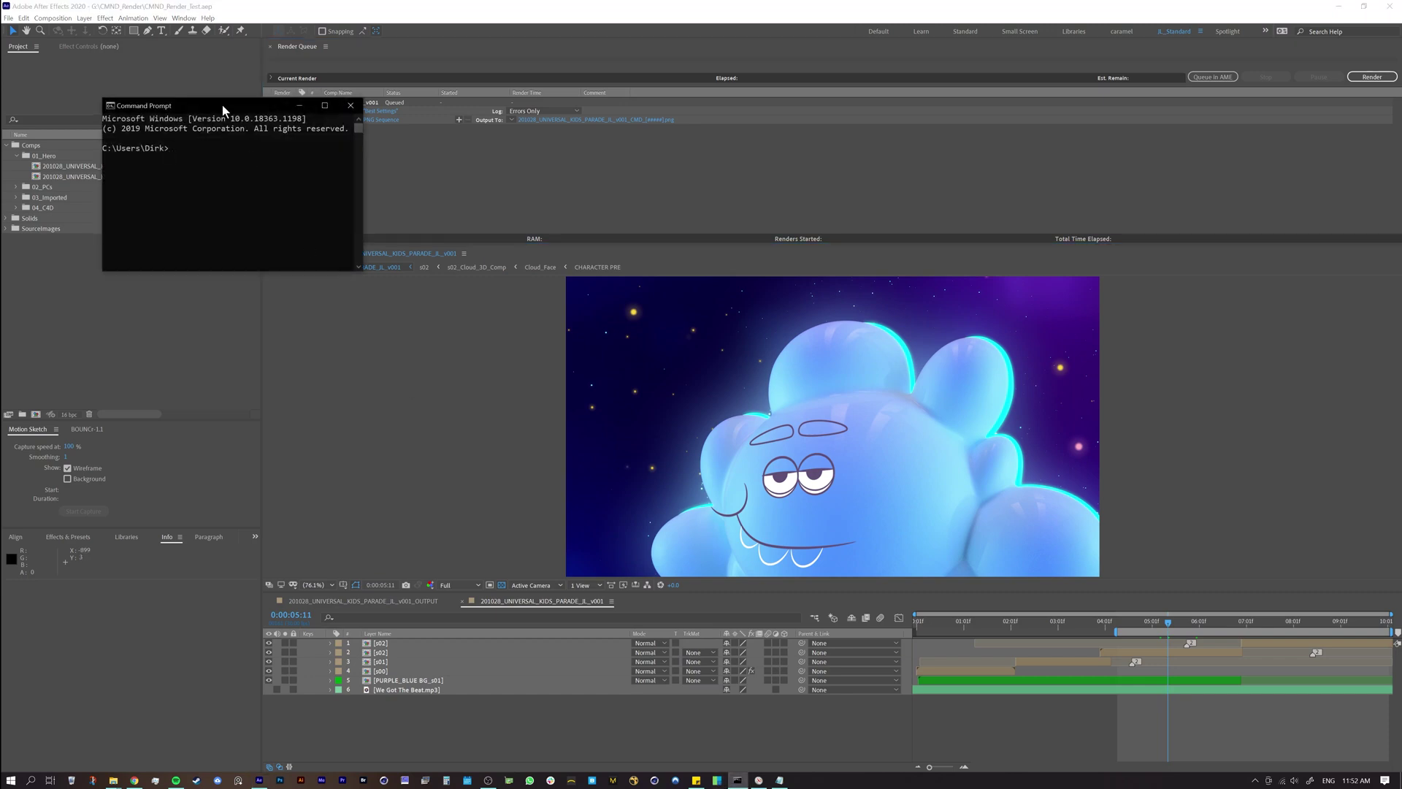
{"action": "left_click_drag", "start_coordinate": [221, 103], "coordinate": [433, 165]}
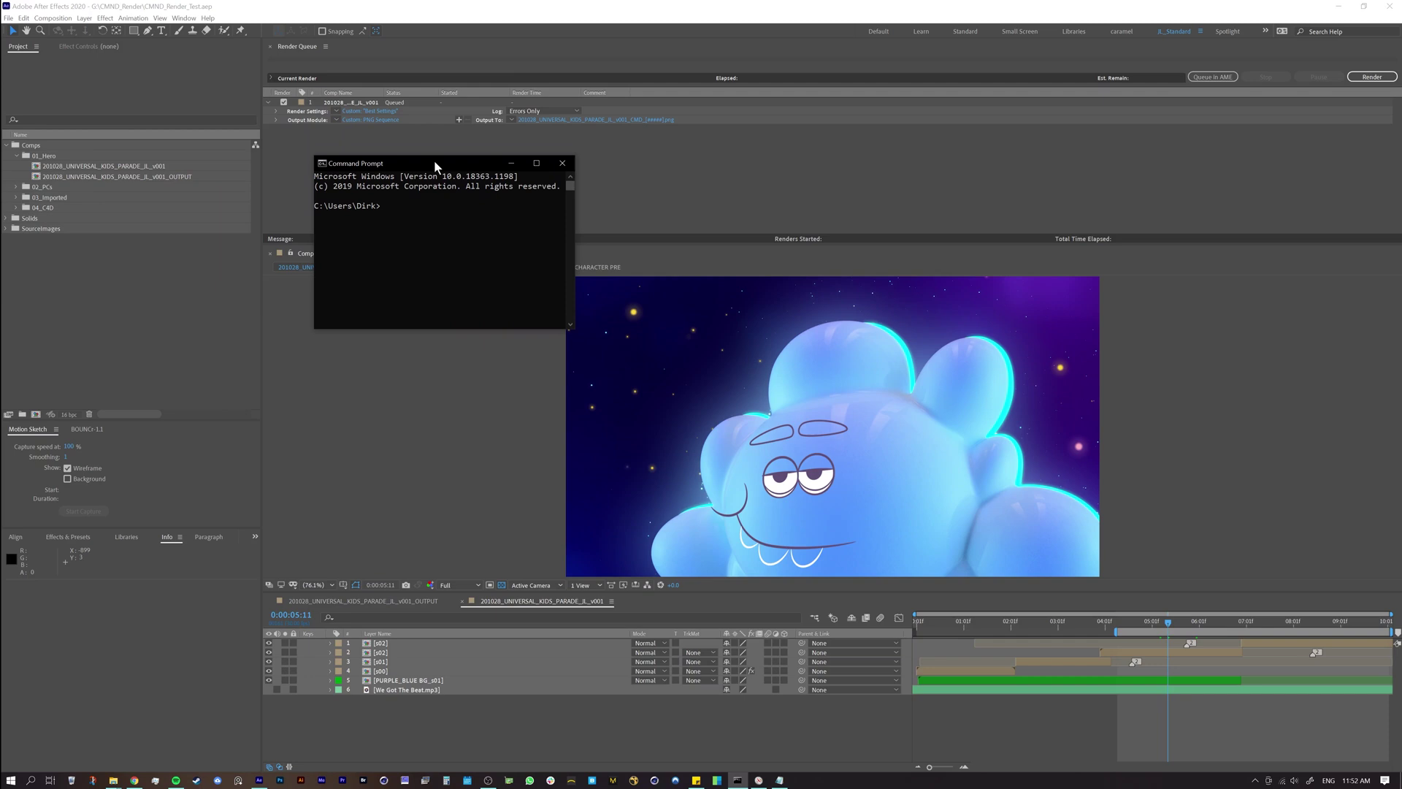
{"action": "left_click_drag", "start_coordinate": [434, 162], "coordinate": [446, 173]}
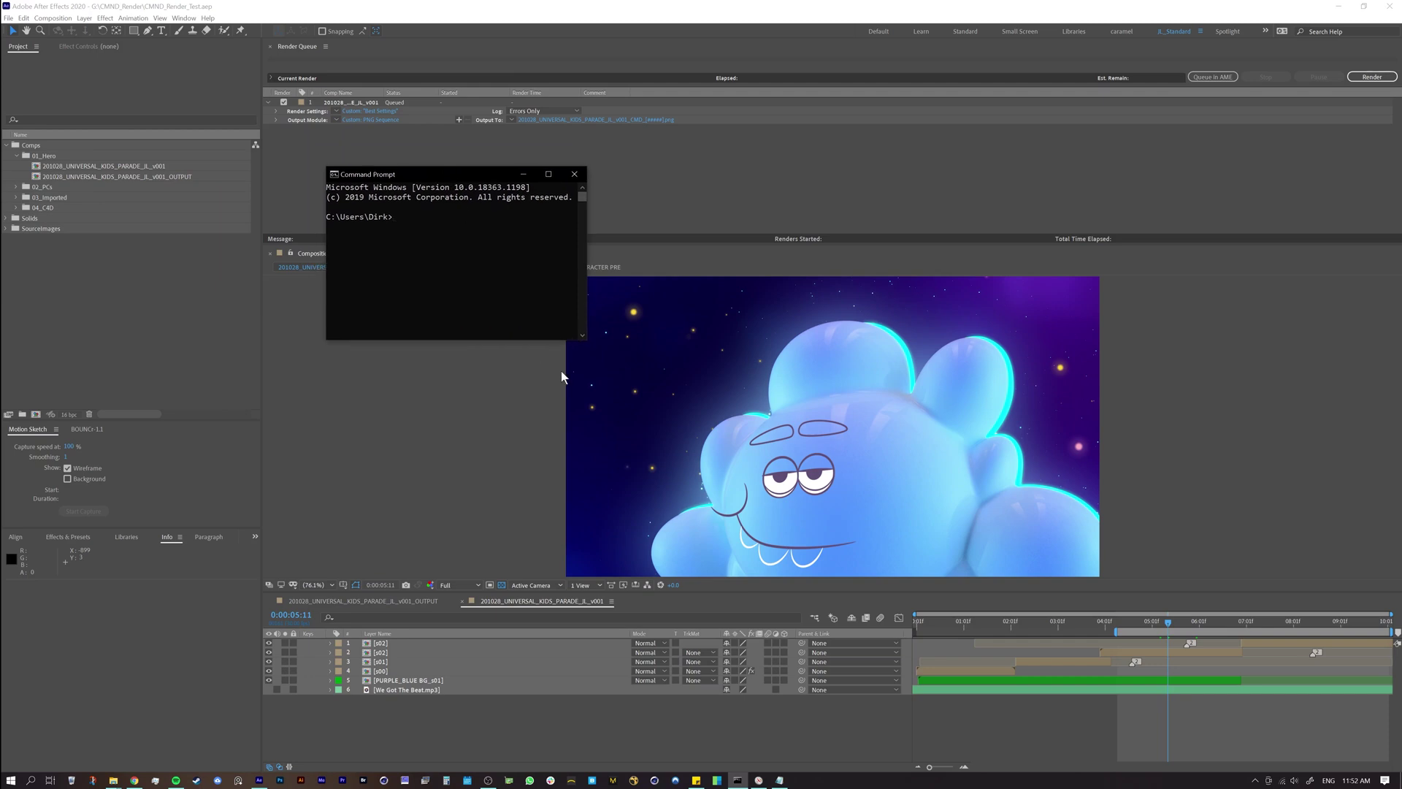
{"action": "left_click_drag", "start_coordinate": [586, 339], "coordinate": [610, 358]}
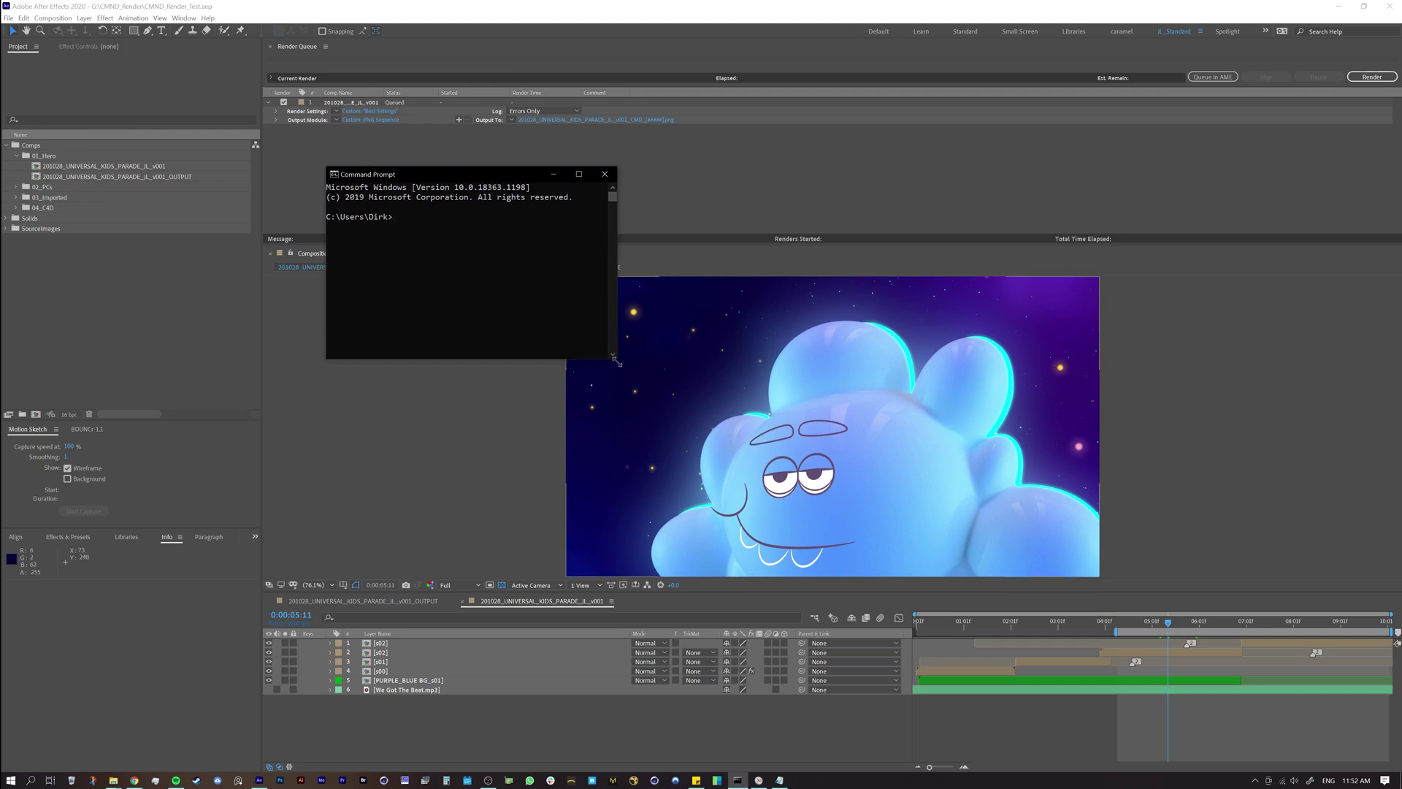
{"action": "left_click_drag", "start_coordinate": [444, 177], "coordinate": [458, 199]}
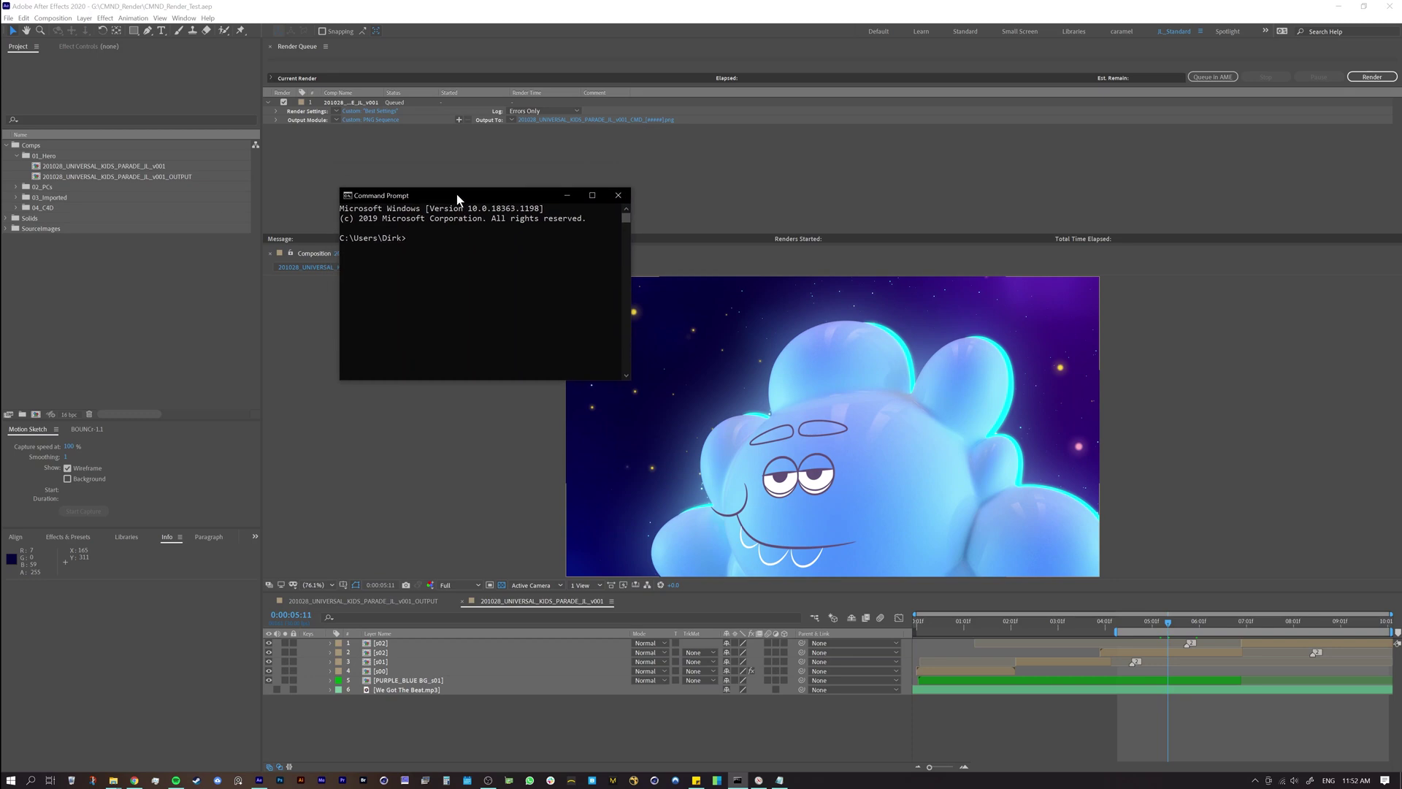
Step: In the CMND_Render Explorer window, open Support Files, scroll to aerender, and place the console beside it
{"action": "mouse_move", "coordinate": [114, 781]}
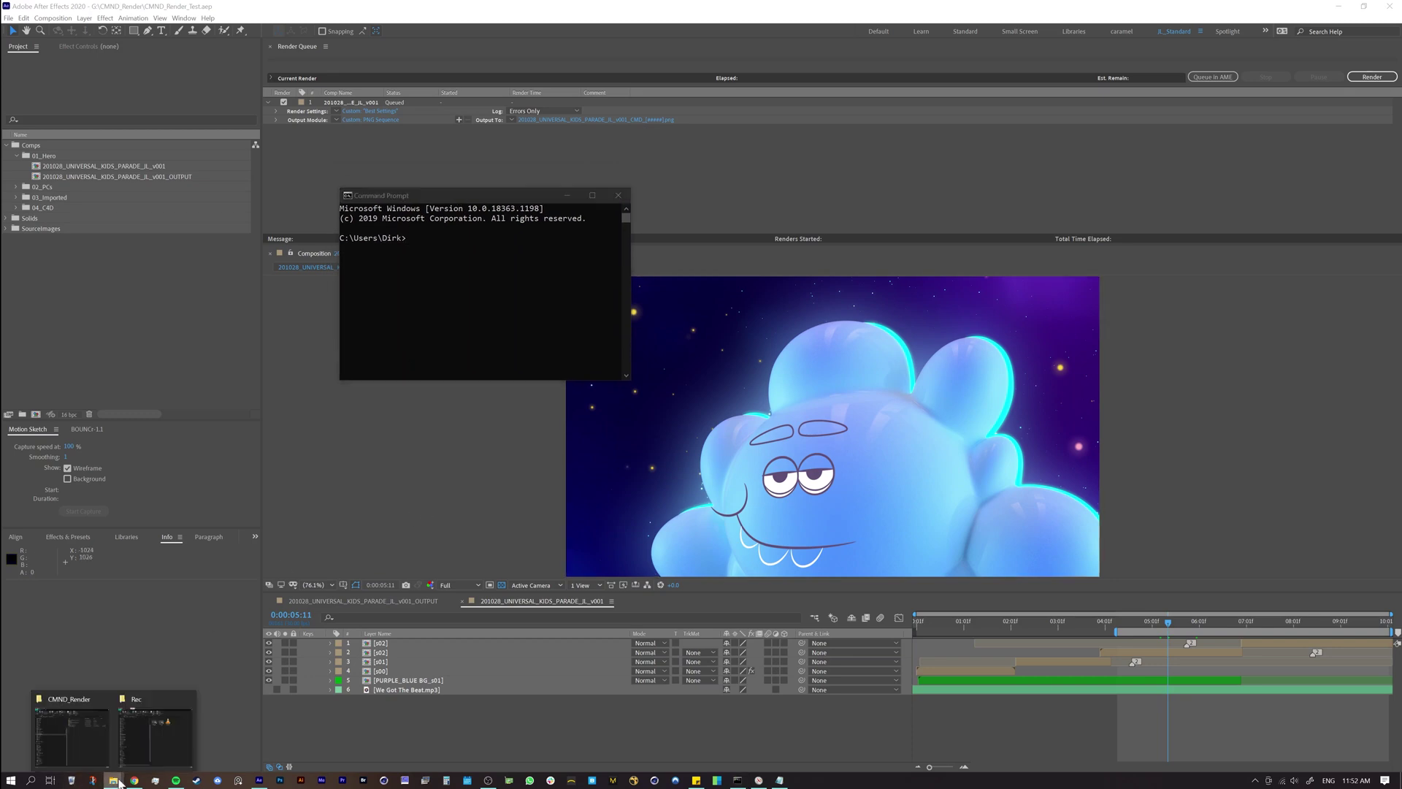
{"action": "left_click", "coordinate": [100, 749]}
{"action": "left_click_drag", "start_coordinate": [701, 151], "coordinate": [783, 149]}
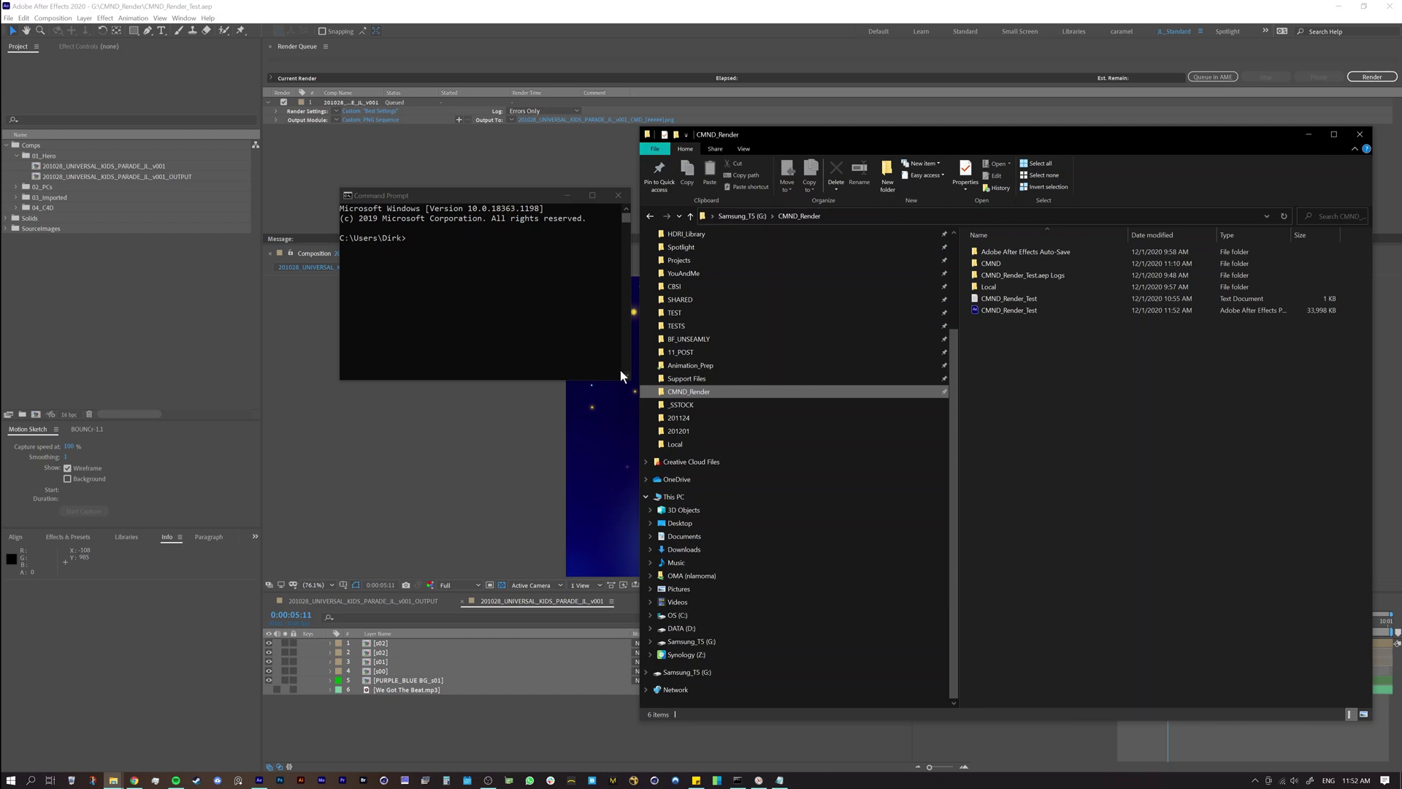
{"action": "left_click", "coordinate": [709, 380]}
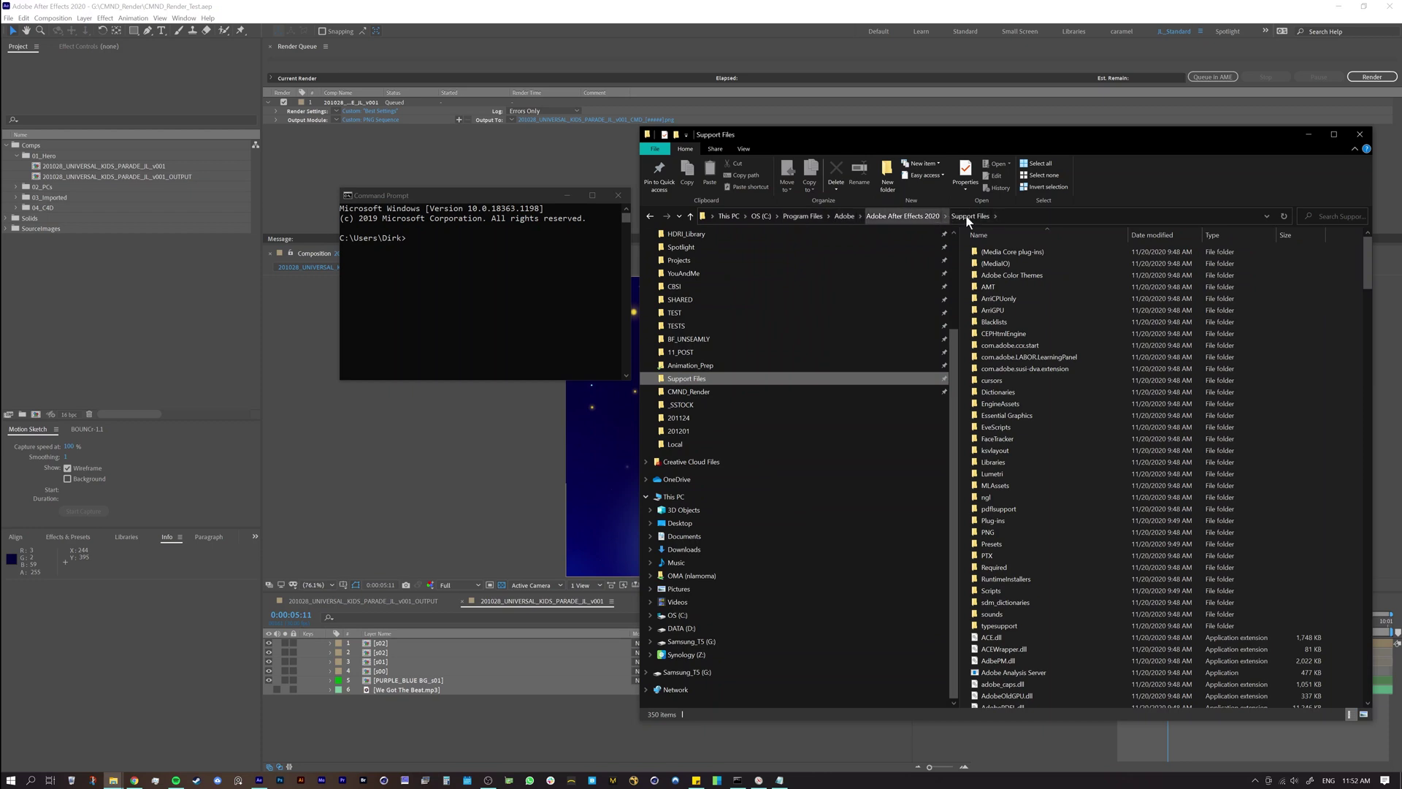
{"action": "scroll", "coordinate": [1070, 604], "scroll_direction": "down", "scroll_amount": 2}
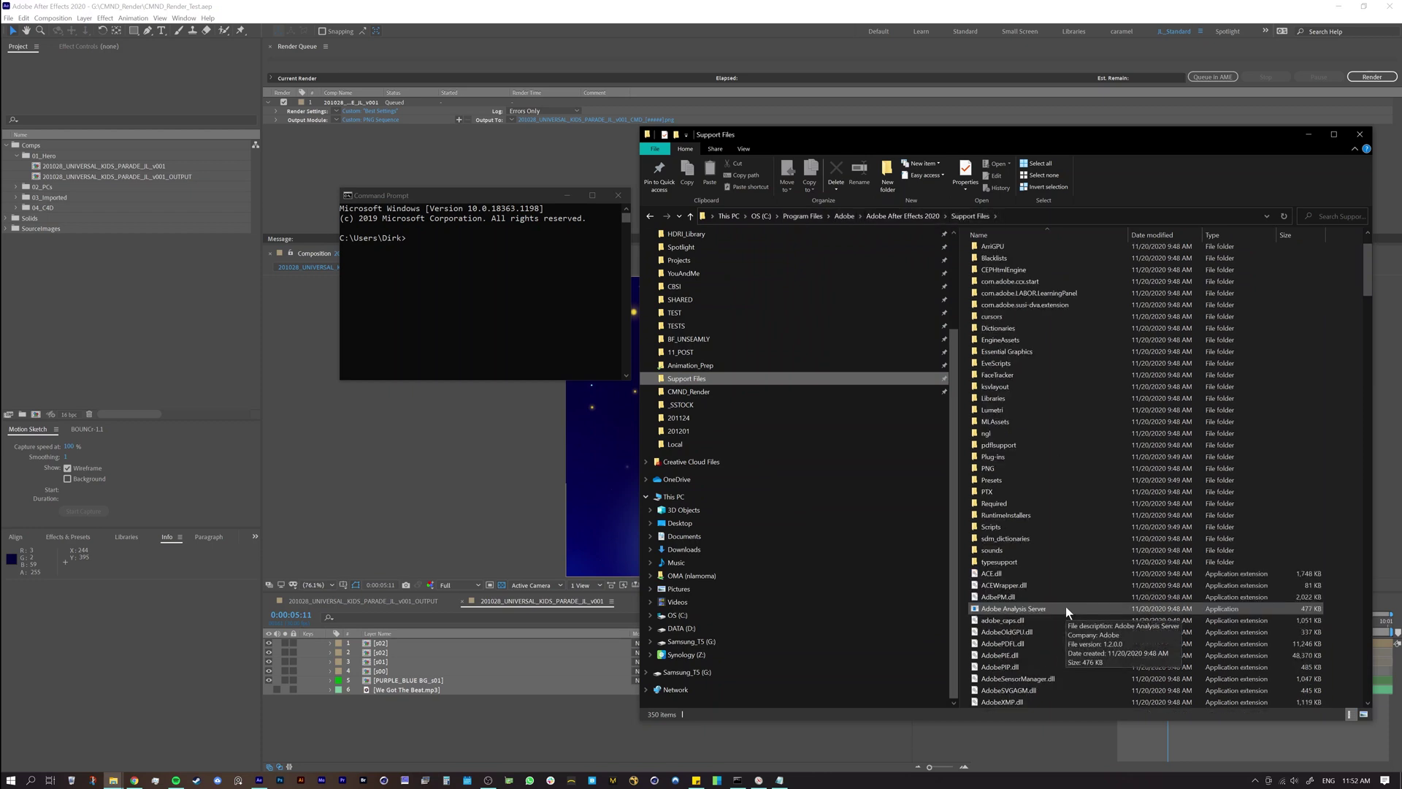
{"action": "scroll", "coordinate": [1052, 608], "scroll_direction": "down", "scroll_amount": 4}
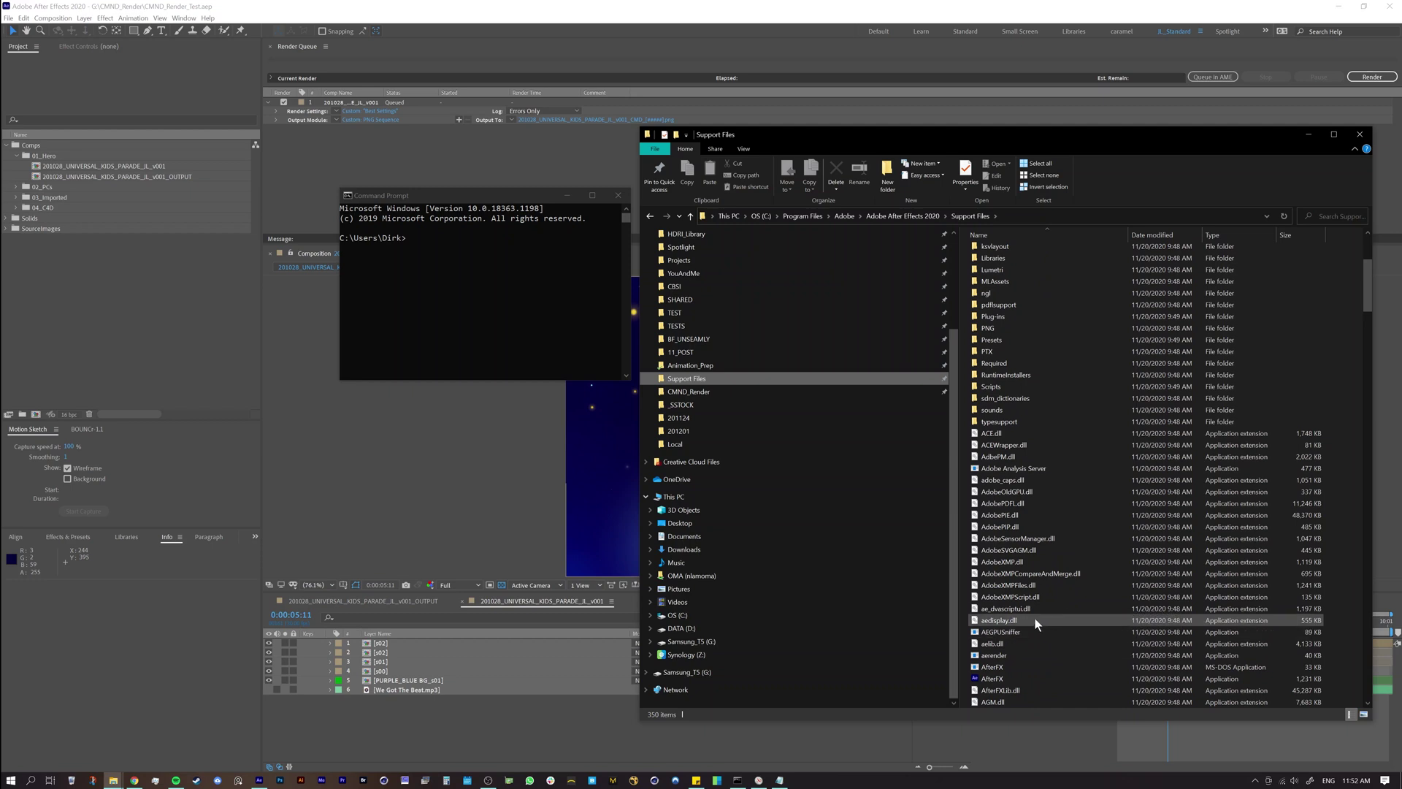
{"action": "scroll", "coordinate": [1029, 621], "scroll_direction": "down", "scroll_amount": 1}
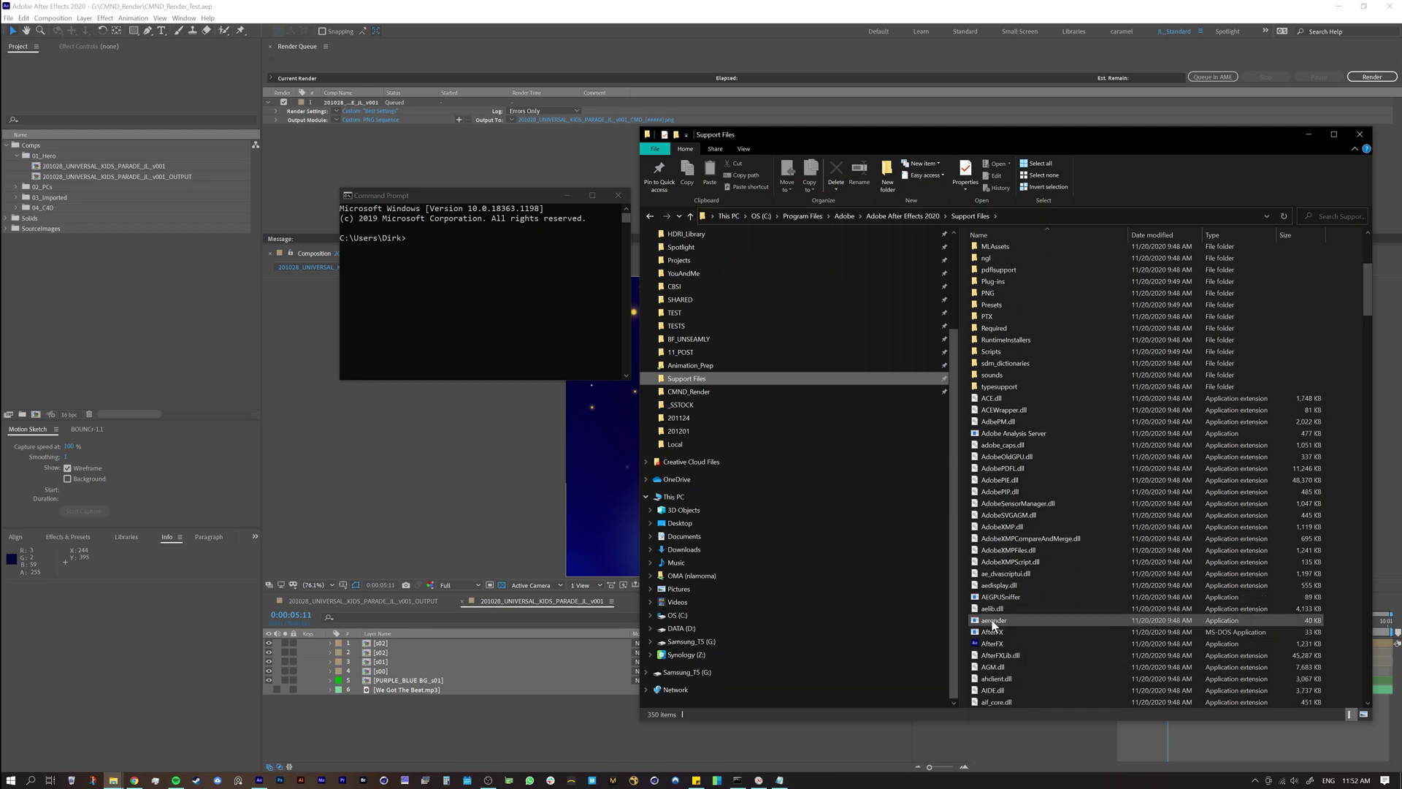
{"action": "left_click_drag", "start_coordinate": [506, 194], "coordinate": [450, 222]}
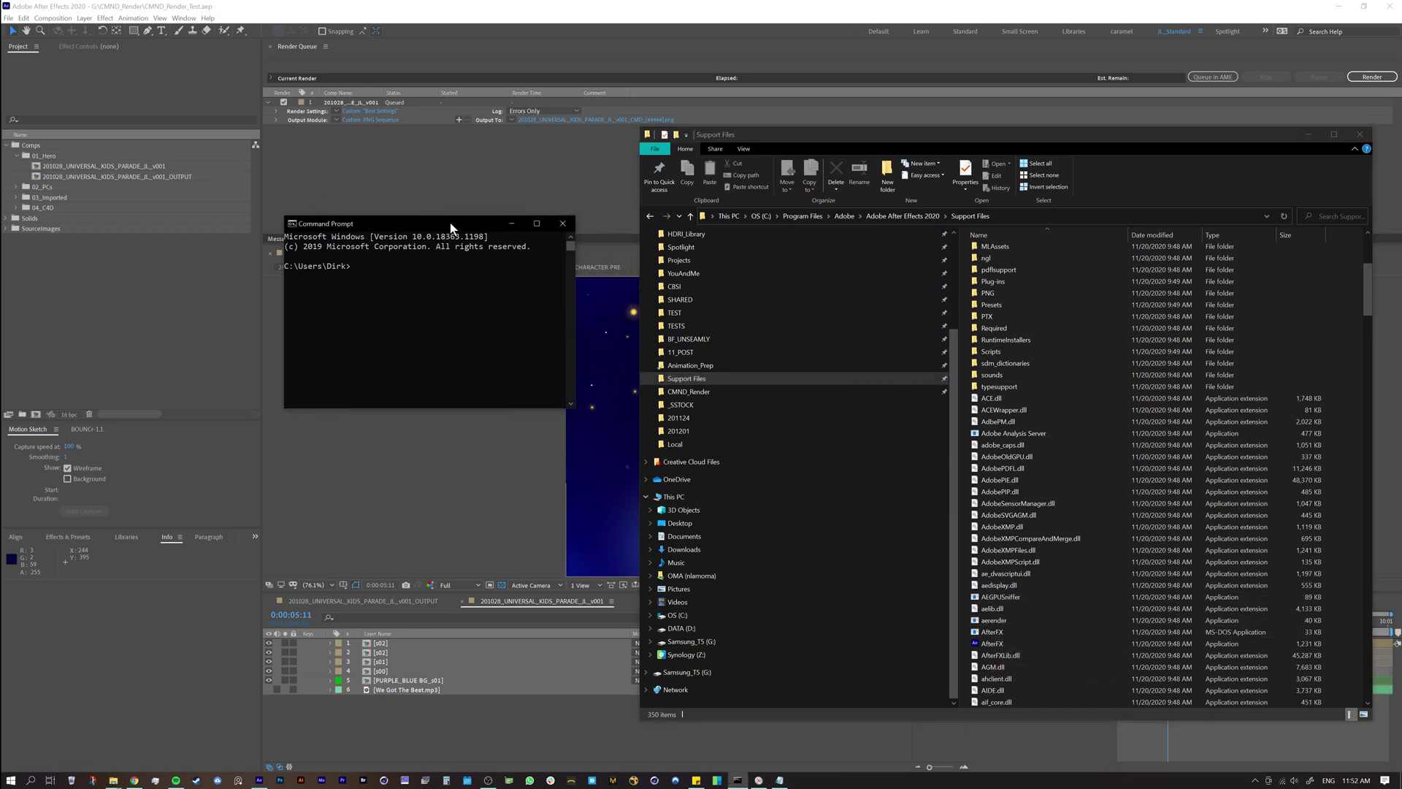
Step: Drop aerender.exe into Command Prompt to insert its quoted Support Files path, followed by -project
{"action": "left_click", "coordinate": [997, 621]}
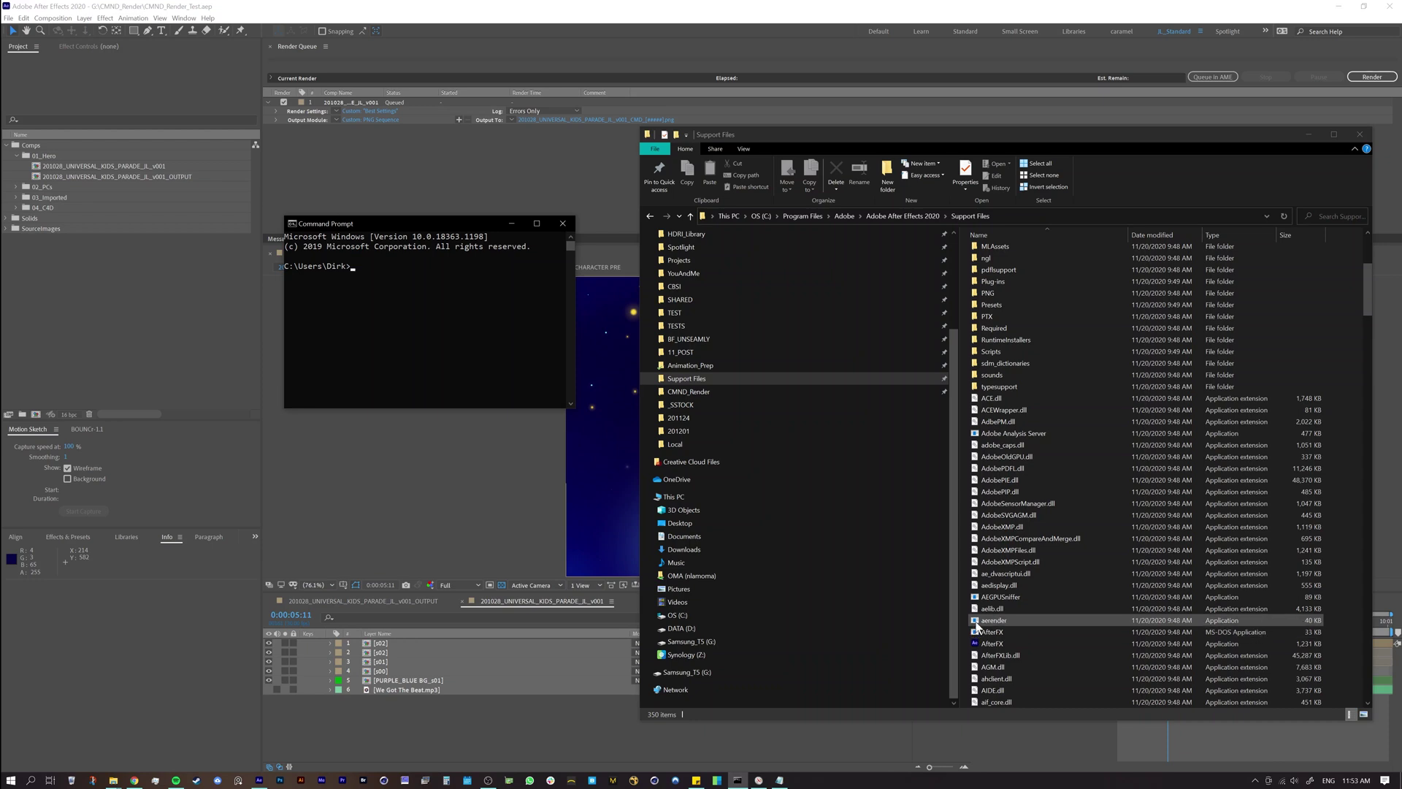
{"action": "left_click_drag", "start_coordinate": [976, 622], "coordinate": [726, 459]}
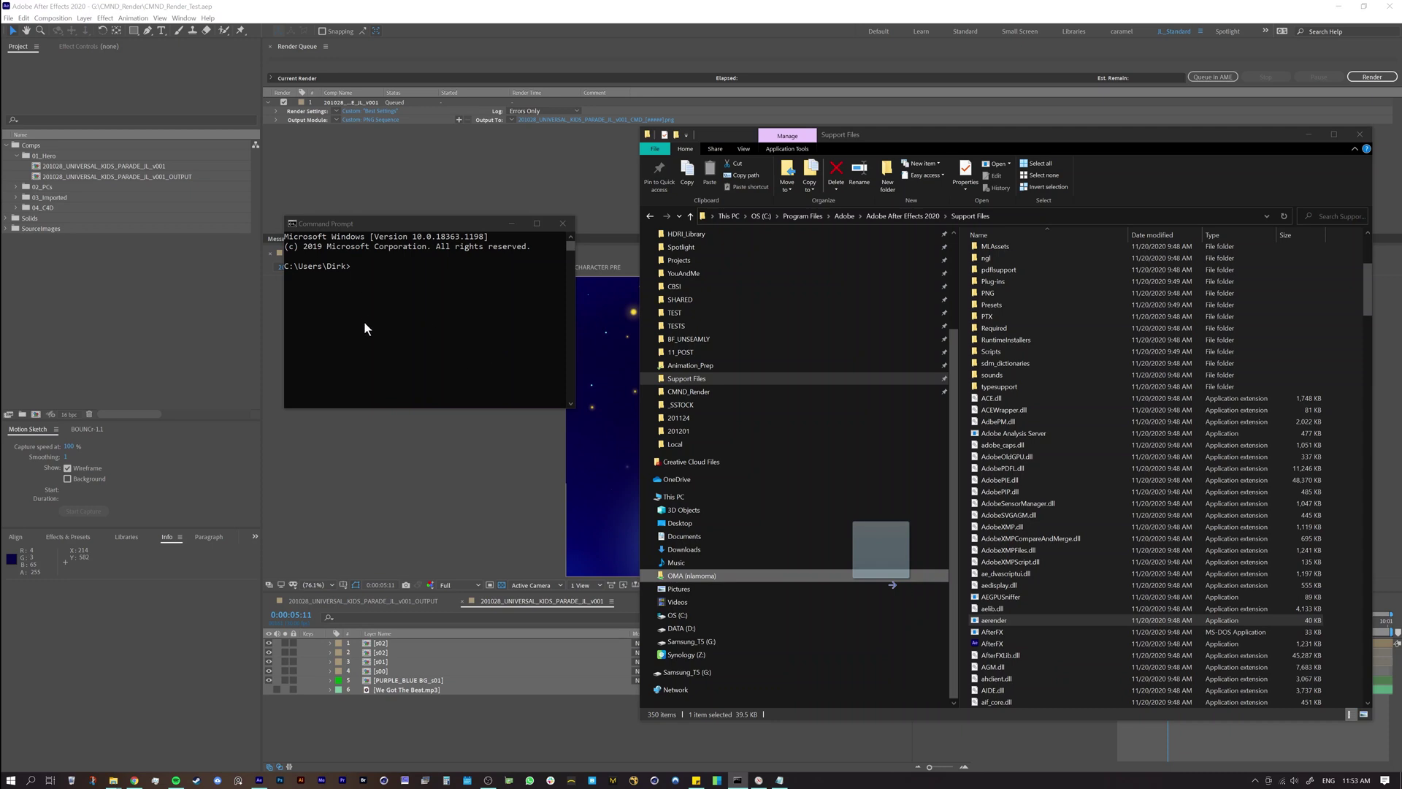
{"action": "left_click_drag", "start_coordinate": [406, 339], "coordinate": [374, 286]}
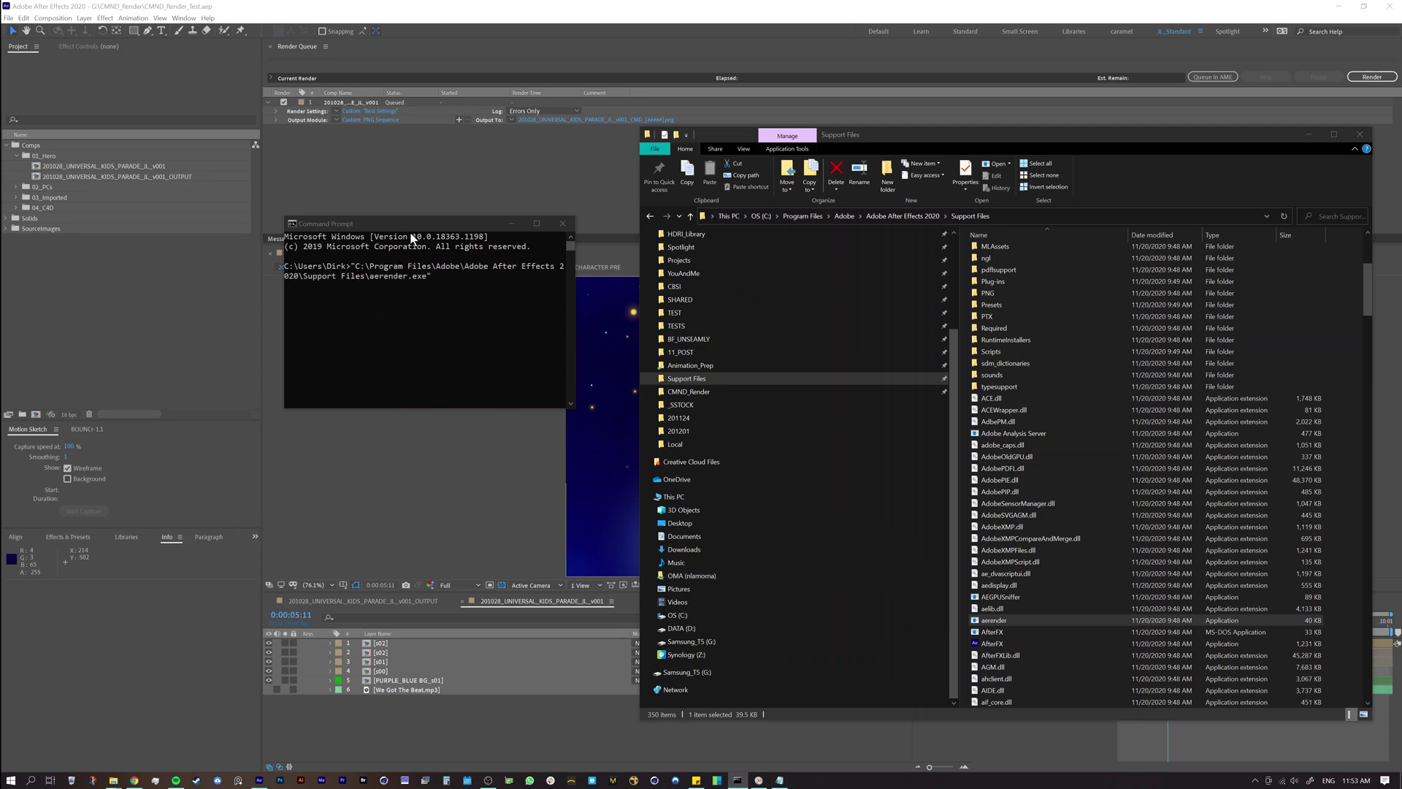
{"action": "left_click_drag", "start_coordinate": [420, 226], "coordinate": [411, 227]}
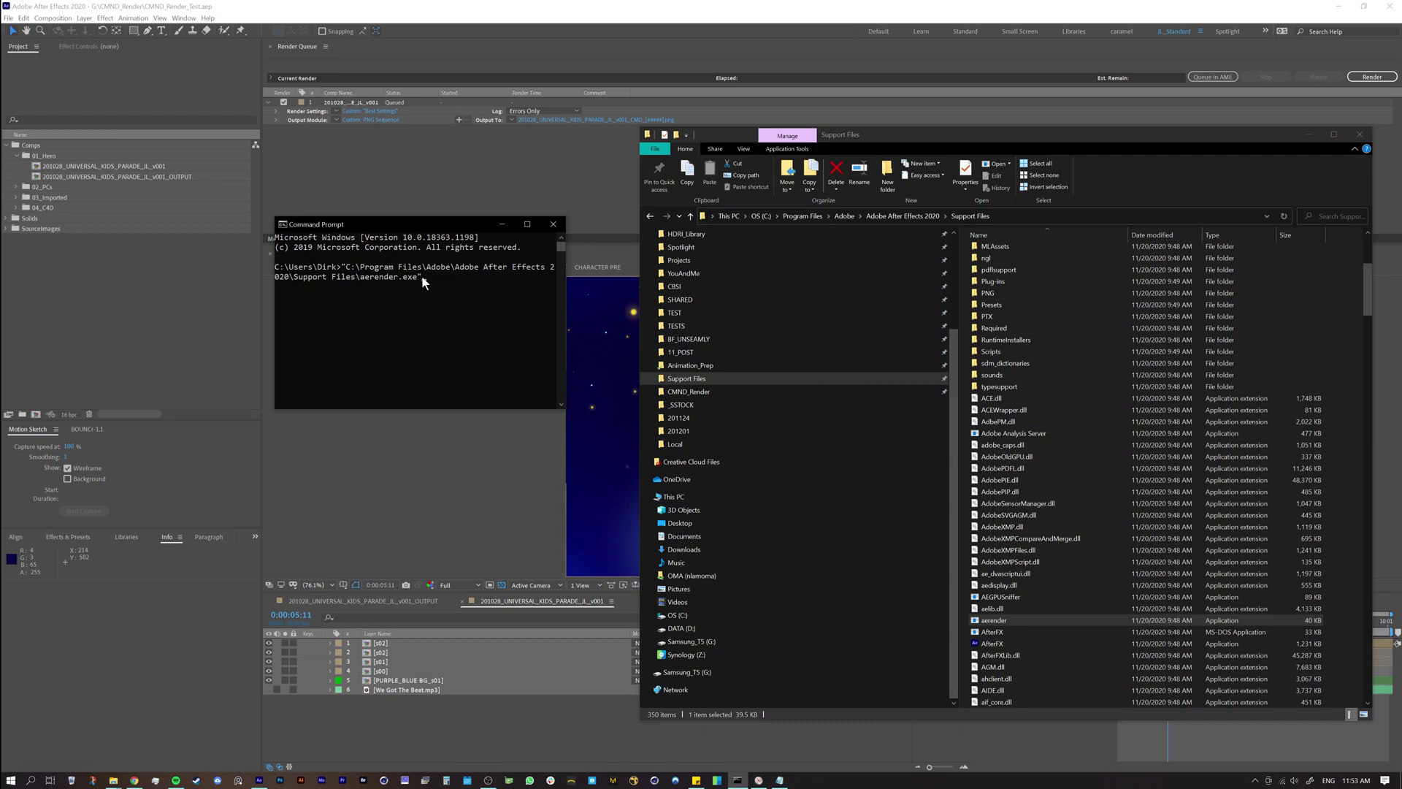
{"action": "left_click", "coordinate": [423, 278]}
{"action": "scroll", "coordinate": [711, 436], "scroll_direction": "up", "scroll_amount": 2}
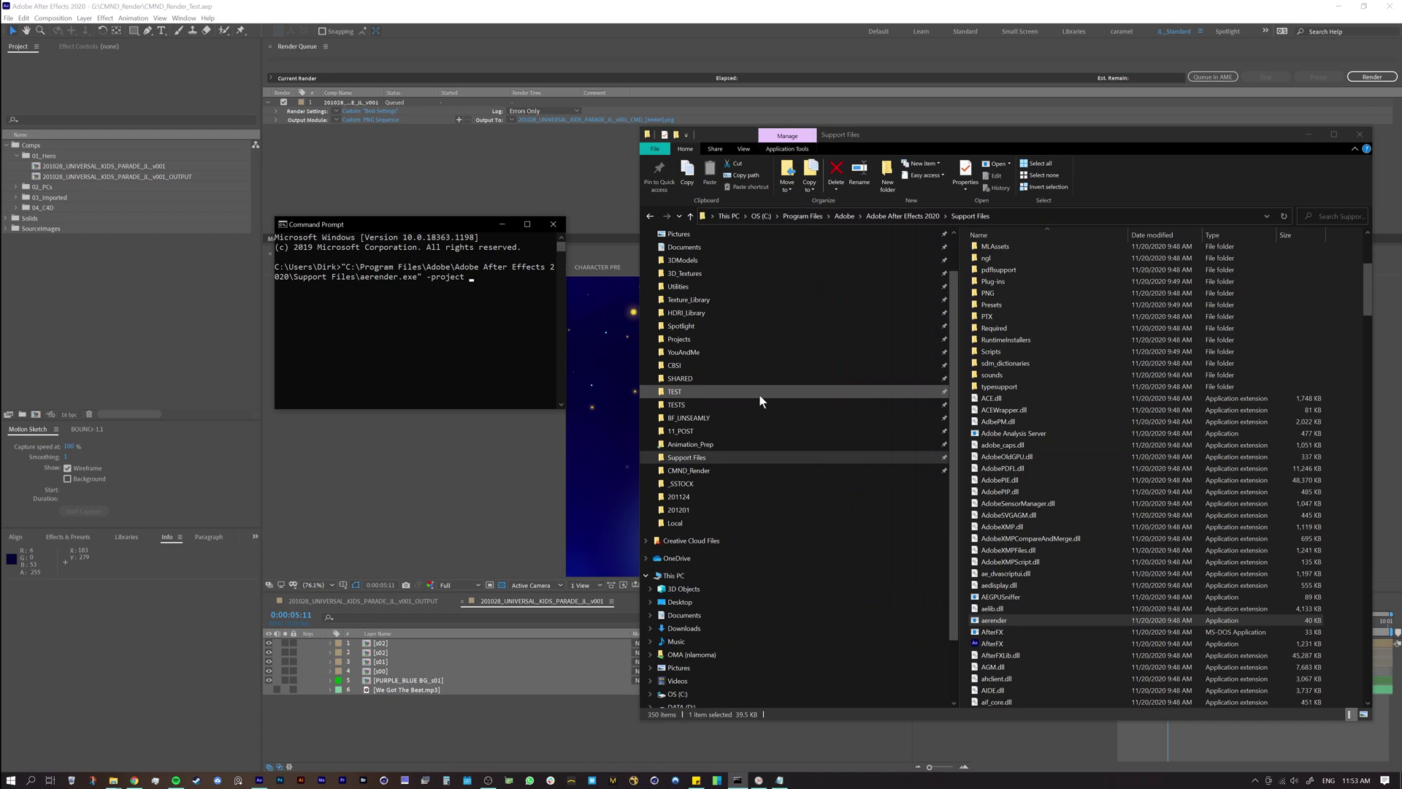
{"action": "scroll", "coordinate": [738, 519], "scroll_direction": "down", "scroll_amount": 1}
{"action": "left_click_drag", "start_coordinate": [712, 443], "coordinate": [713, 446]}
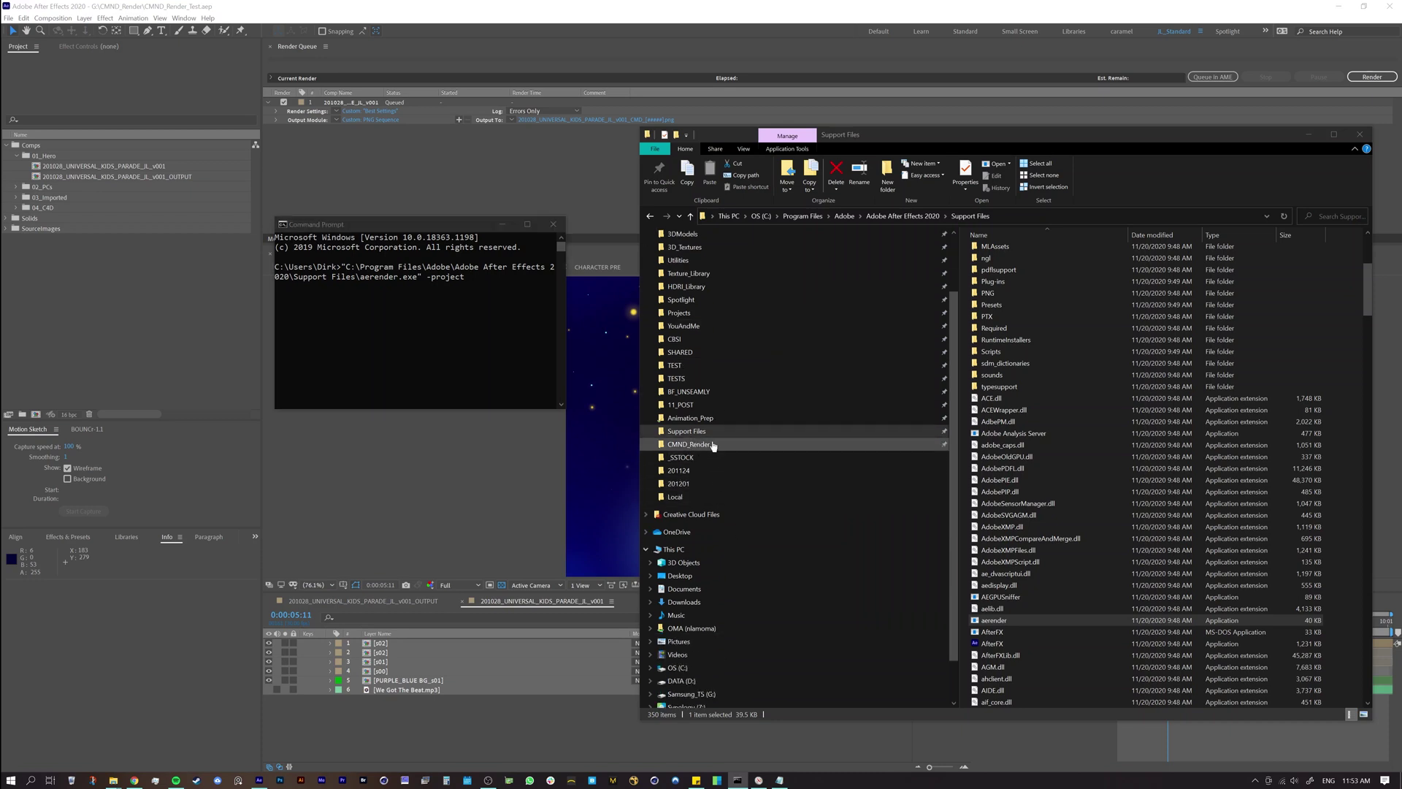
Step: Append the G:\CMND_Render\CMND_Render_Test.aep project path to the aerender command, then copy the full command
{"action": "left_click", "coordinate": [713, 445]}
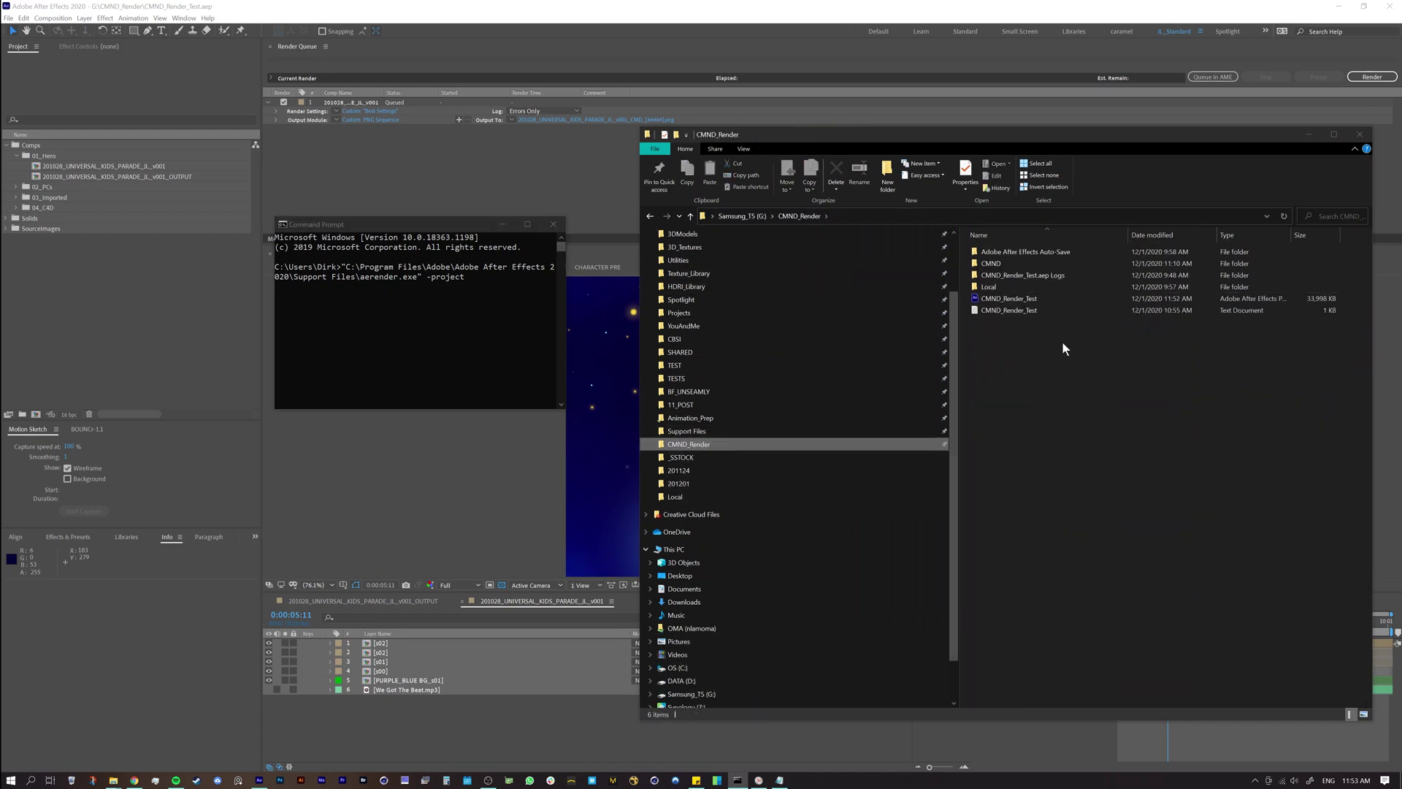
{"action": "left_click_drag", "start_coordinate": [1004, 296], "coordinate": [511, 309]}
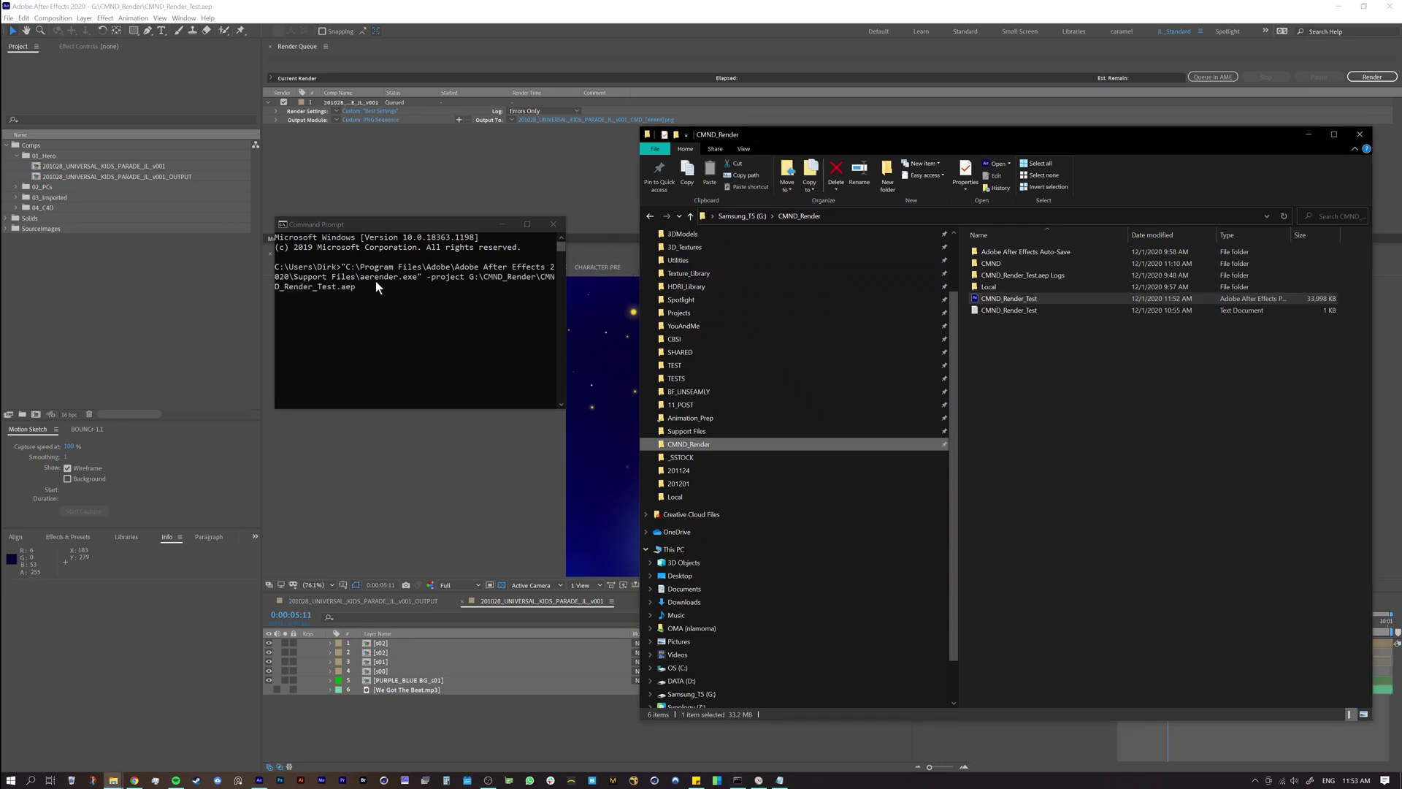
{"action": "left_click", "coordinate": [359, 288]}
{"action": "left_click", "coordinate": [357, 290]}
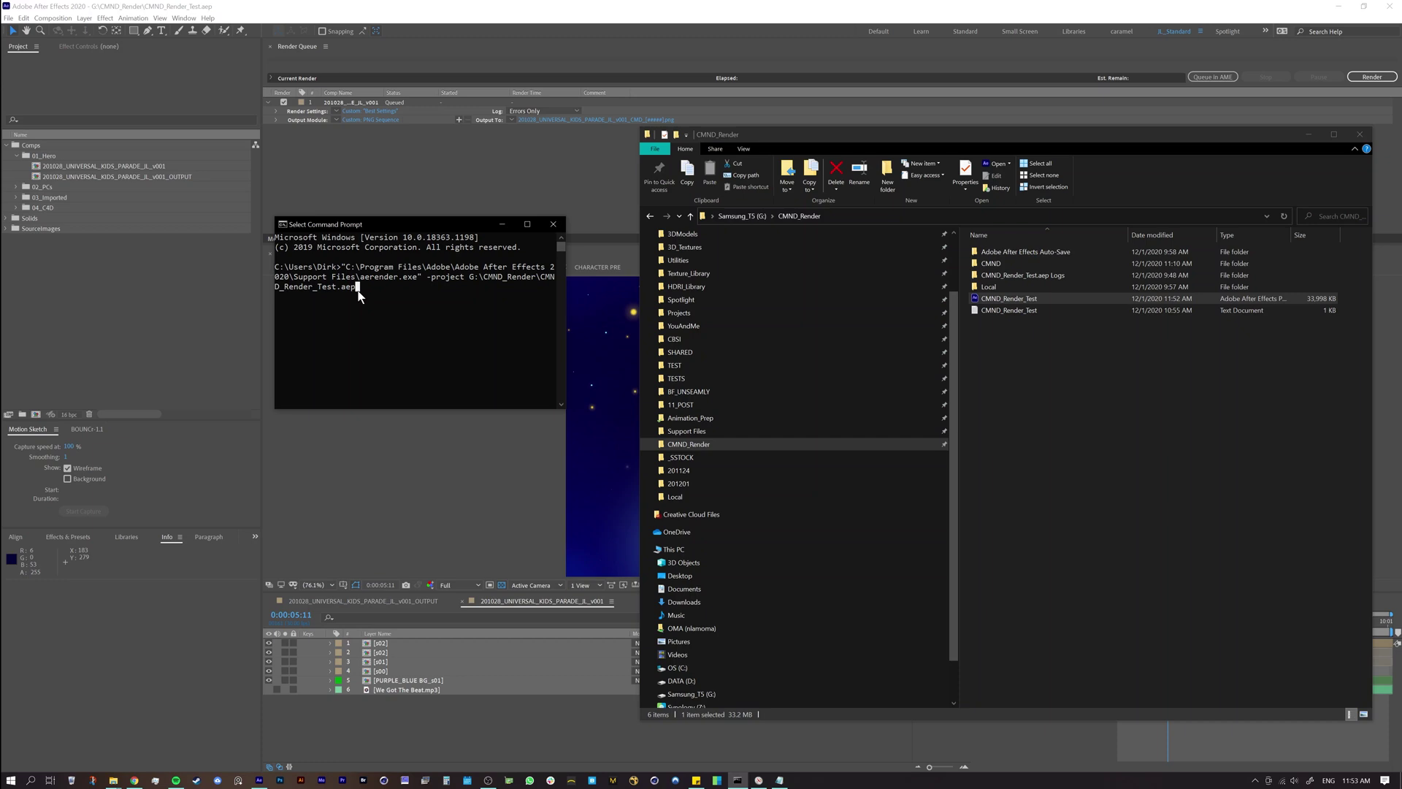
{"action": "key", "text": "Escape"}
{"action": "left_click_drag", "start_coordinate": [359, 286], "coordinate": [347, 271]}
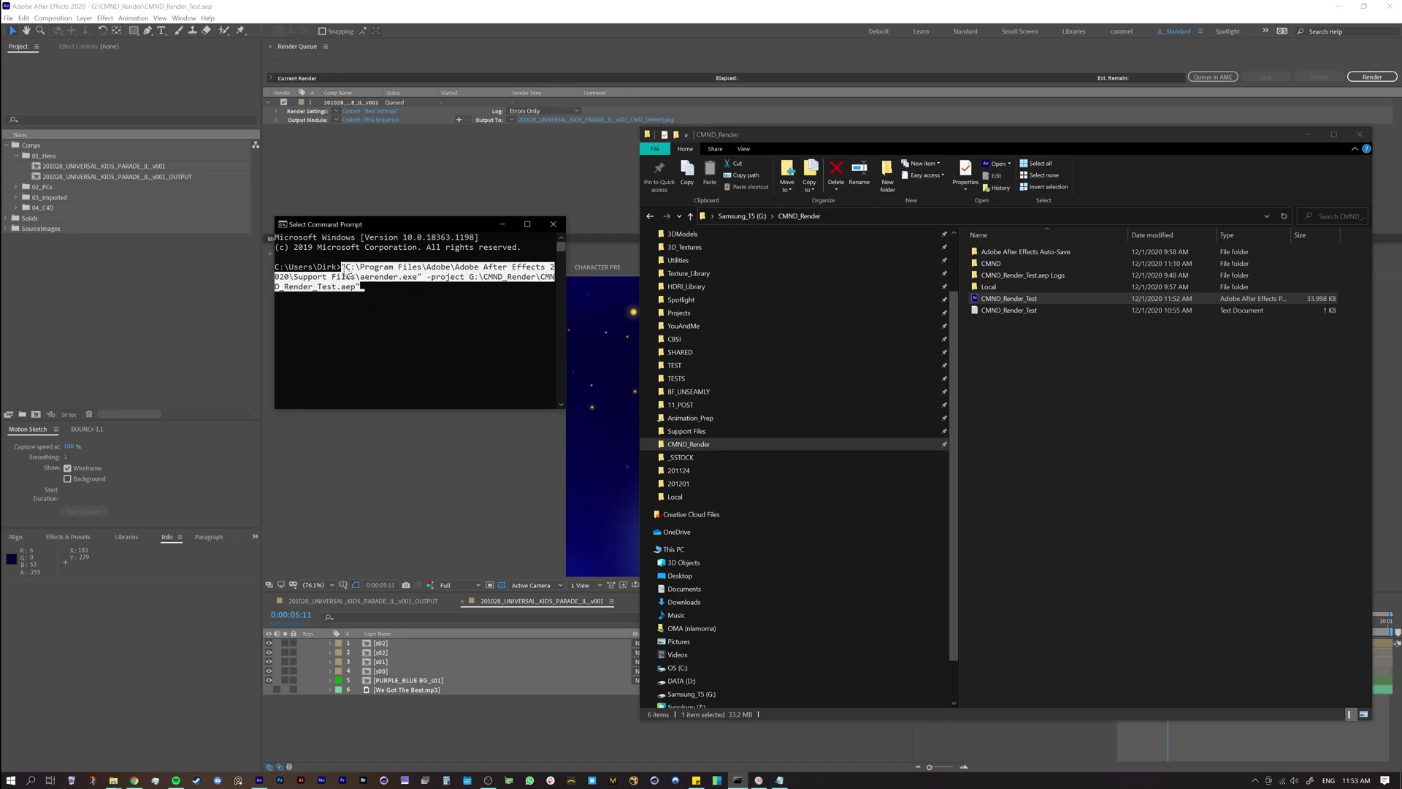
{"action": "key", "text": "Return"}
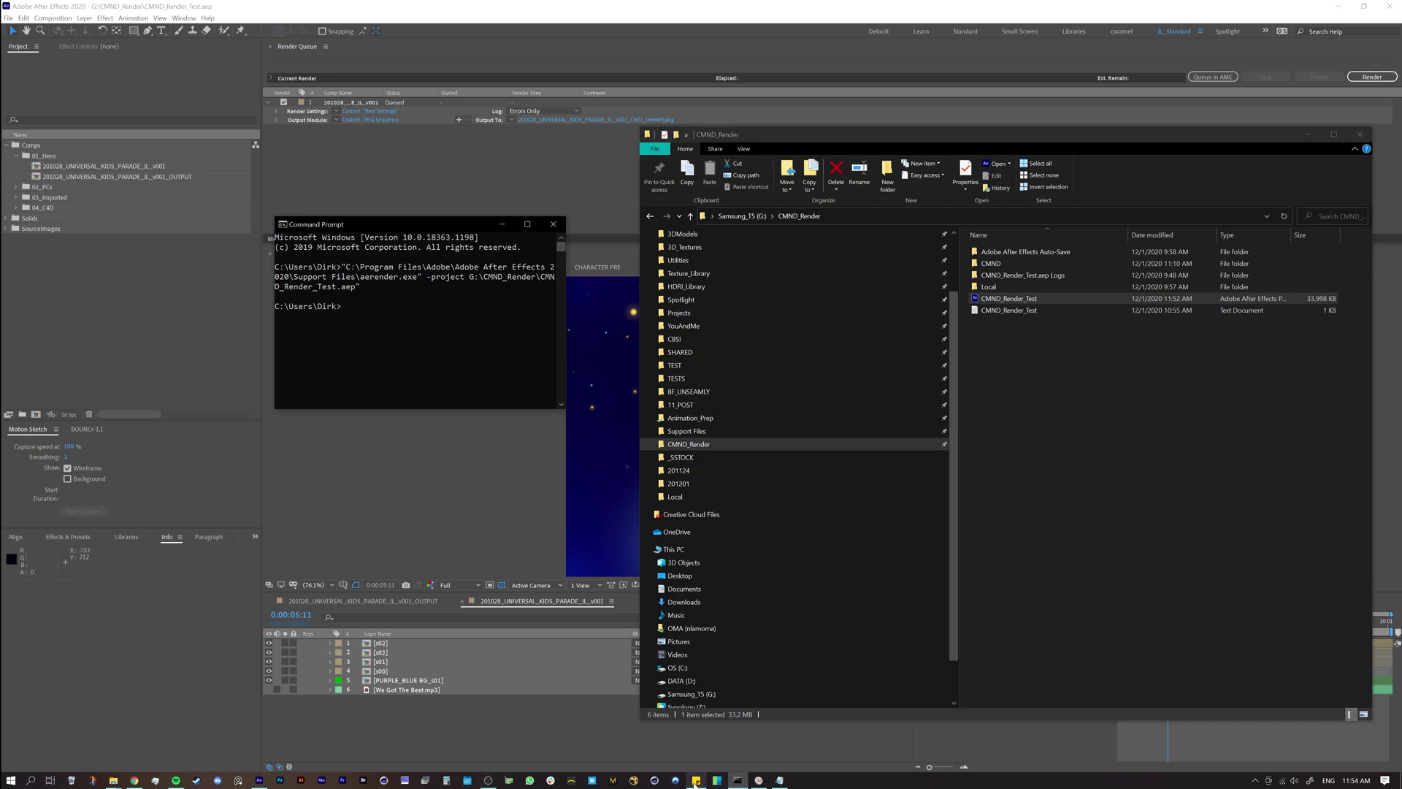
Step: After checking the notes, recall and run the aerender command to render CMND_Render_Test.aep
{"action": "left_click", "coordinate": [780, 780]}
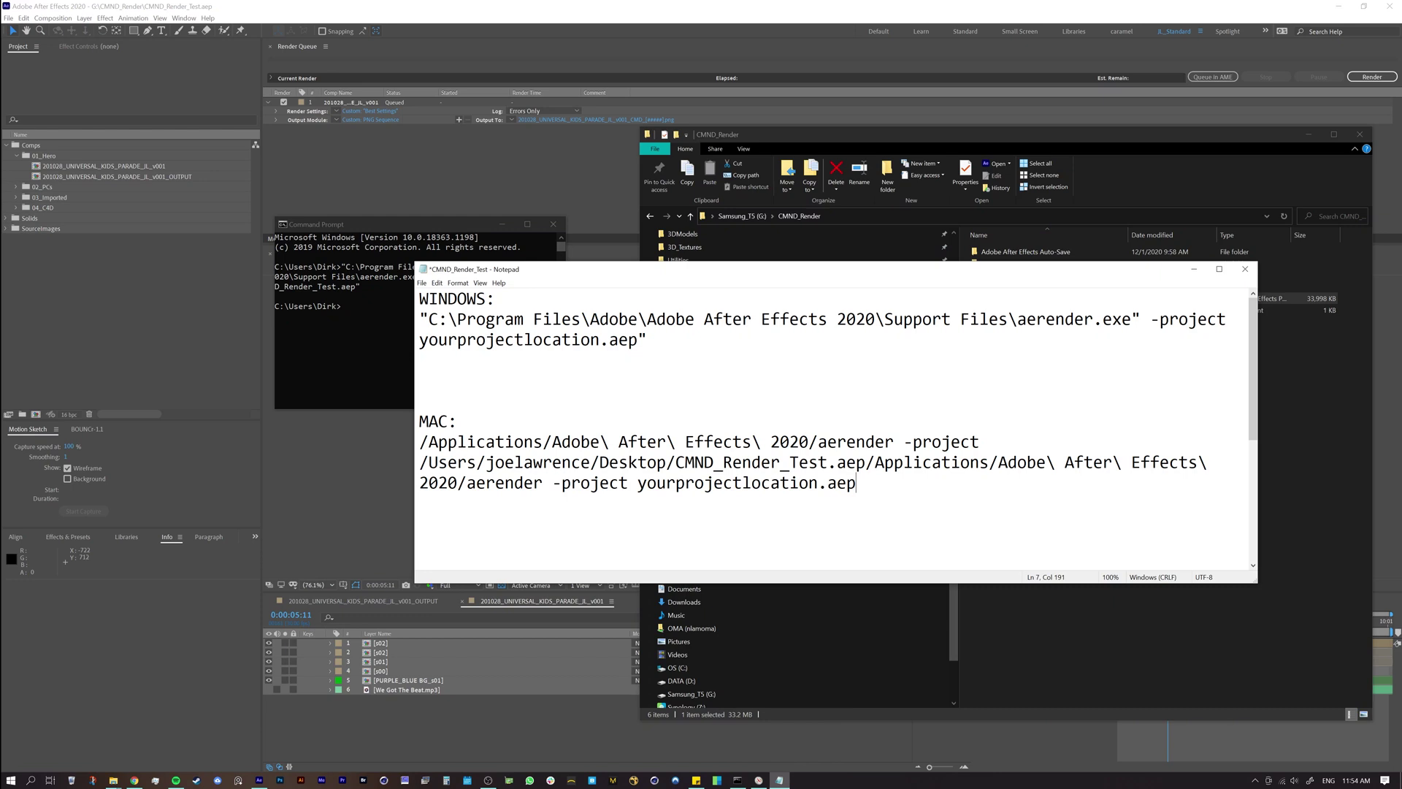
{"action": "left_click", "coordinate": [346, 305]}
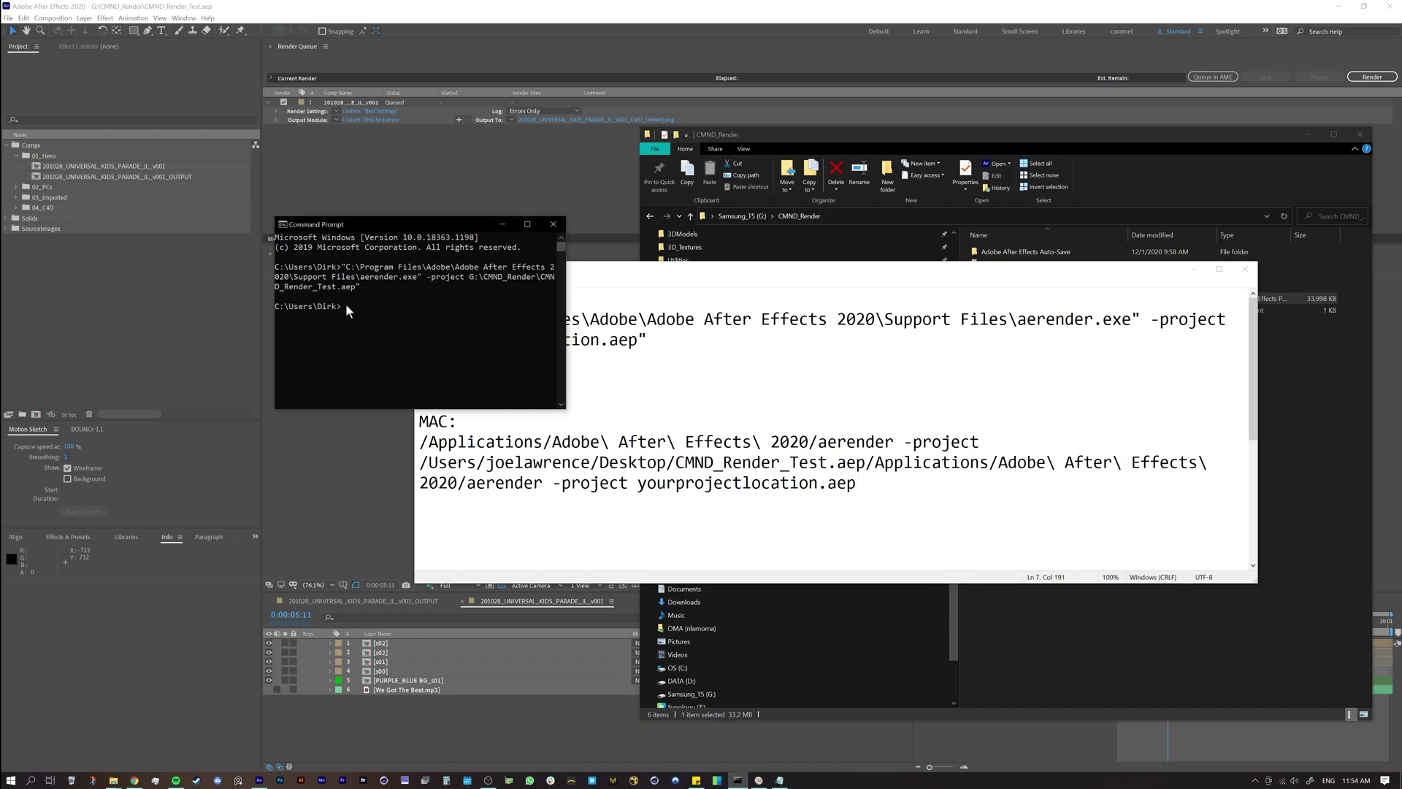
{"action": "key", "text": "Up"}
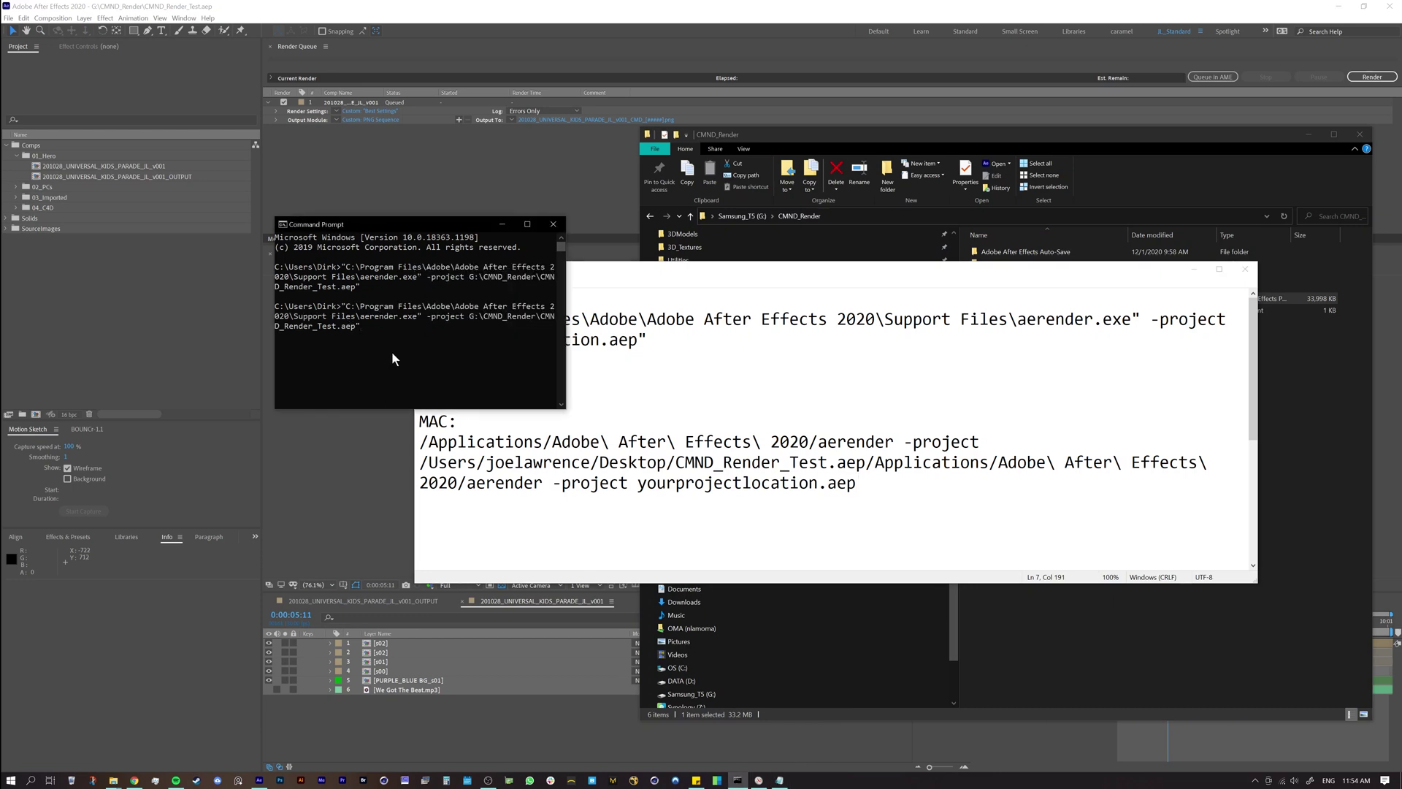
{"action": "key", "text": "Return"}
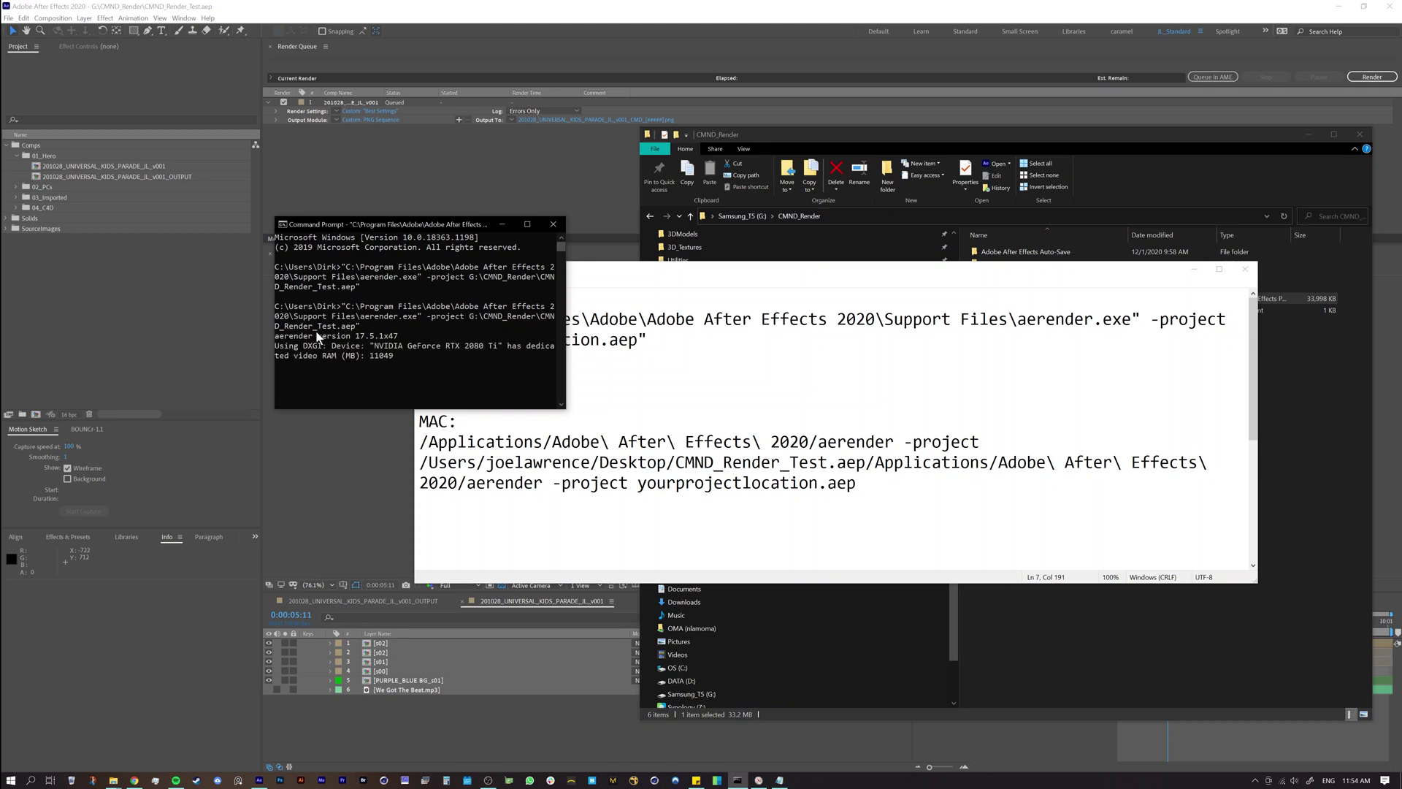
Step: Enlarge the console window where aerender 17.5.1x47 is rendering
{"action": "right_click", "coordinate": [738, 780]}
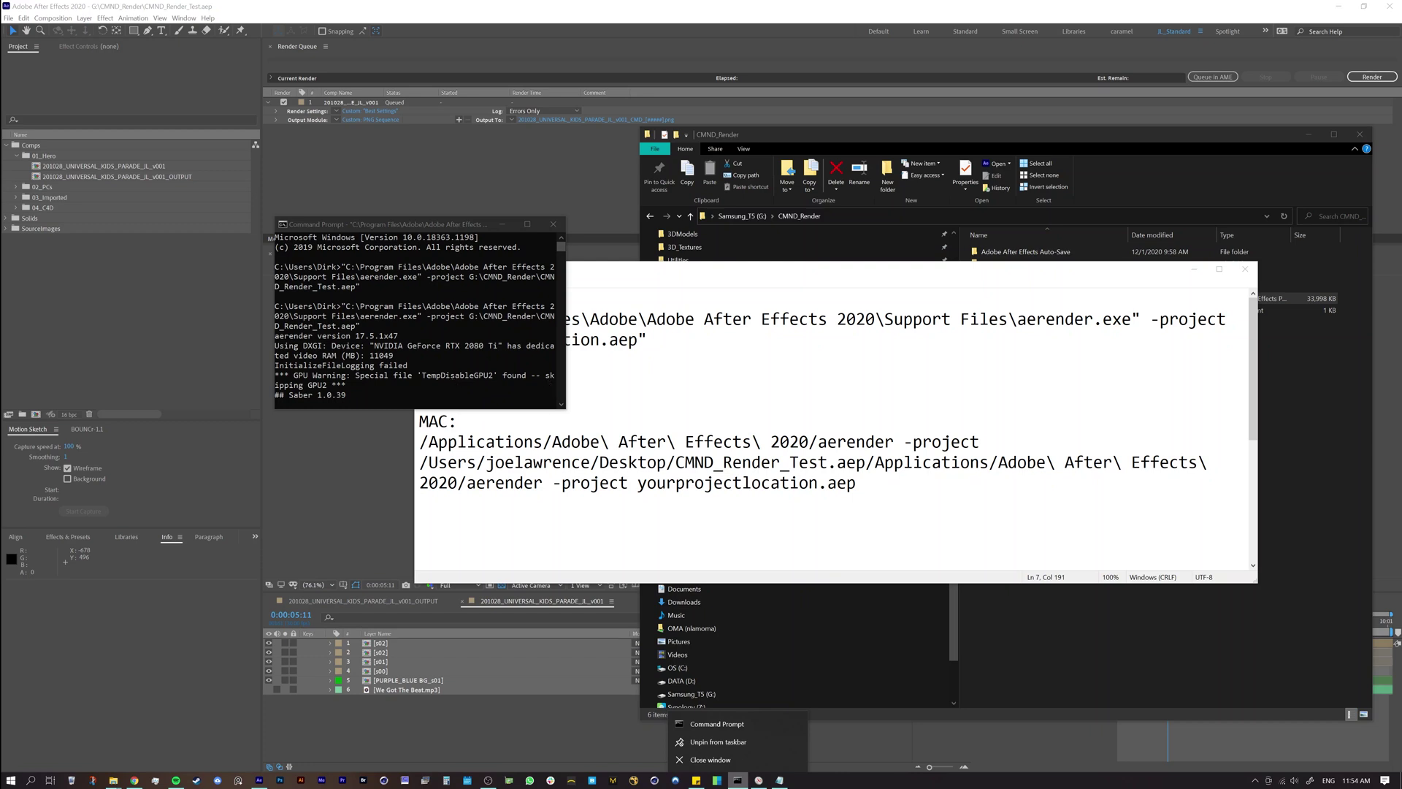
{"action": "left_click_drag", "start_coordinate": [565, 407], "coordinate": [580, 432]}
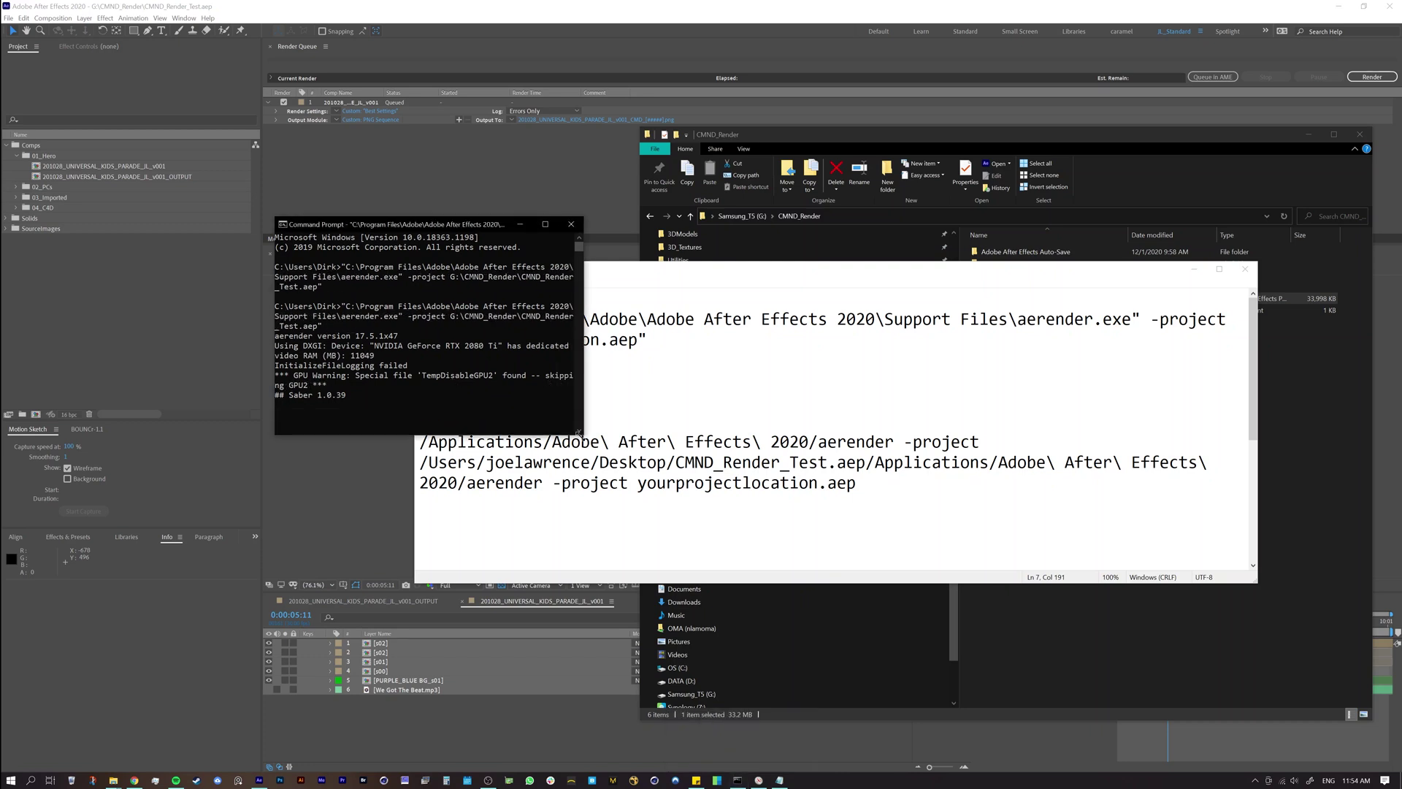
{"action": "right_click", "coordinate": [739, 782]}
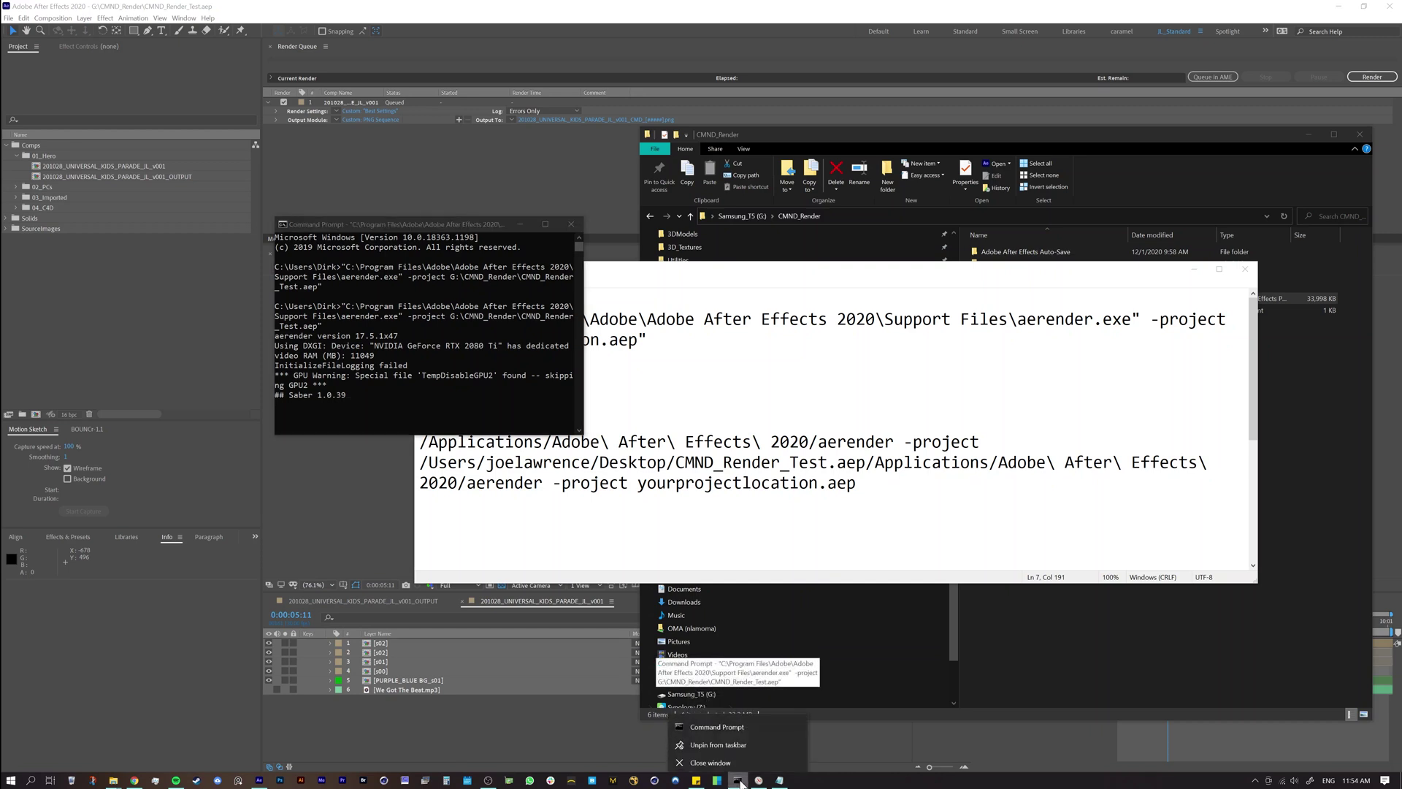
Step: Open an extra Command Prompt and try resizing and placing it, then close that empty window
{"action": "left_click", "coordinate": [715, 727]}
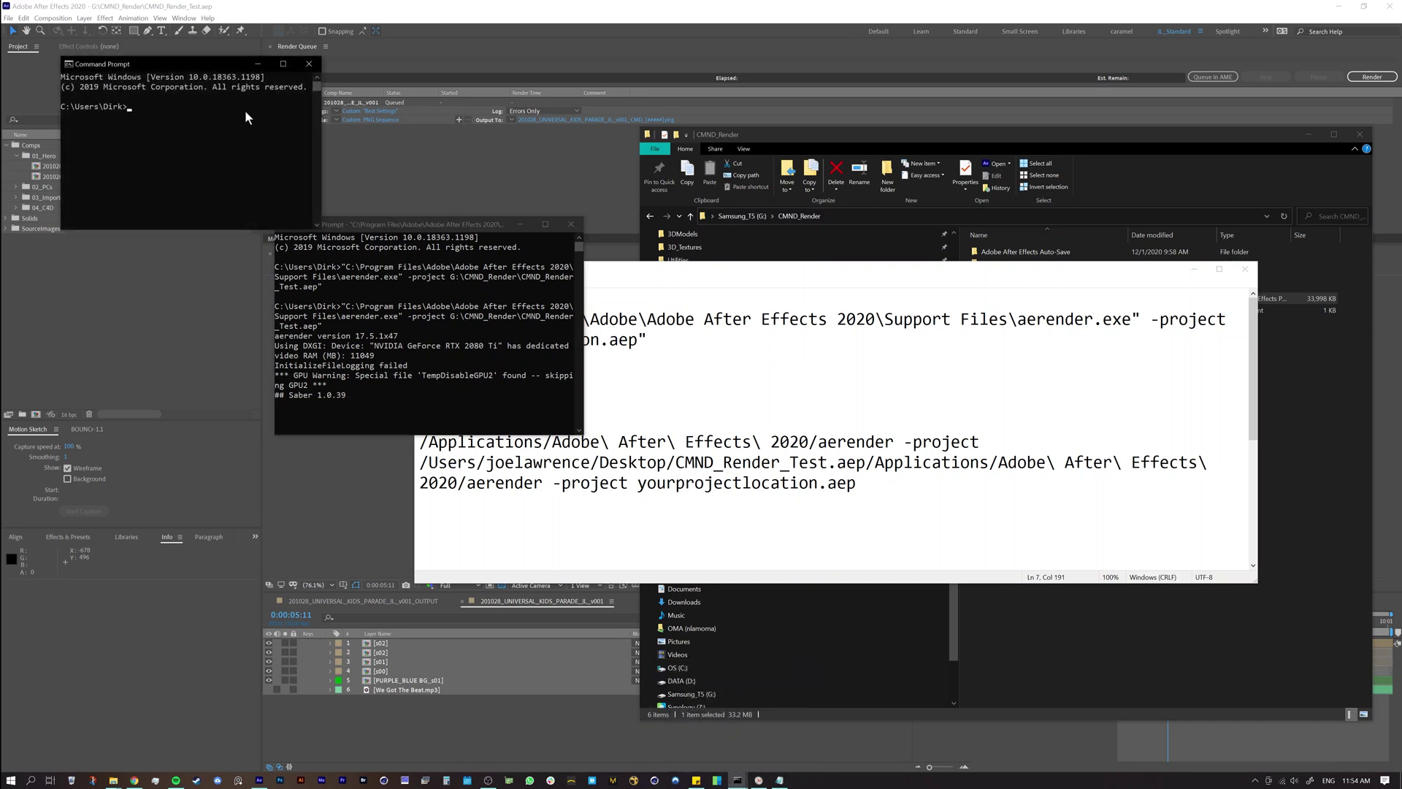
{"action": "left_click_drag", "start_coordinate": [214, 80], "coordinate": [344, 44]}
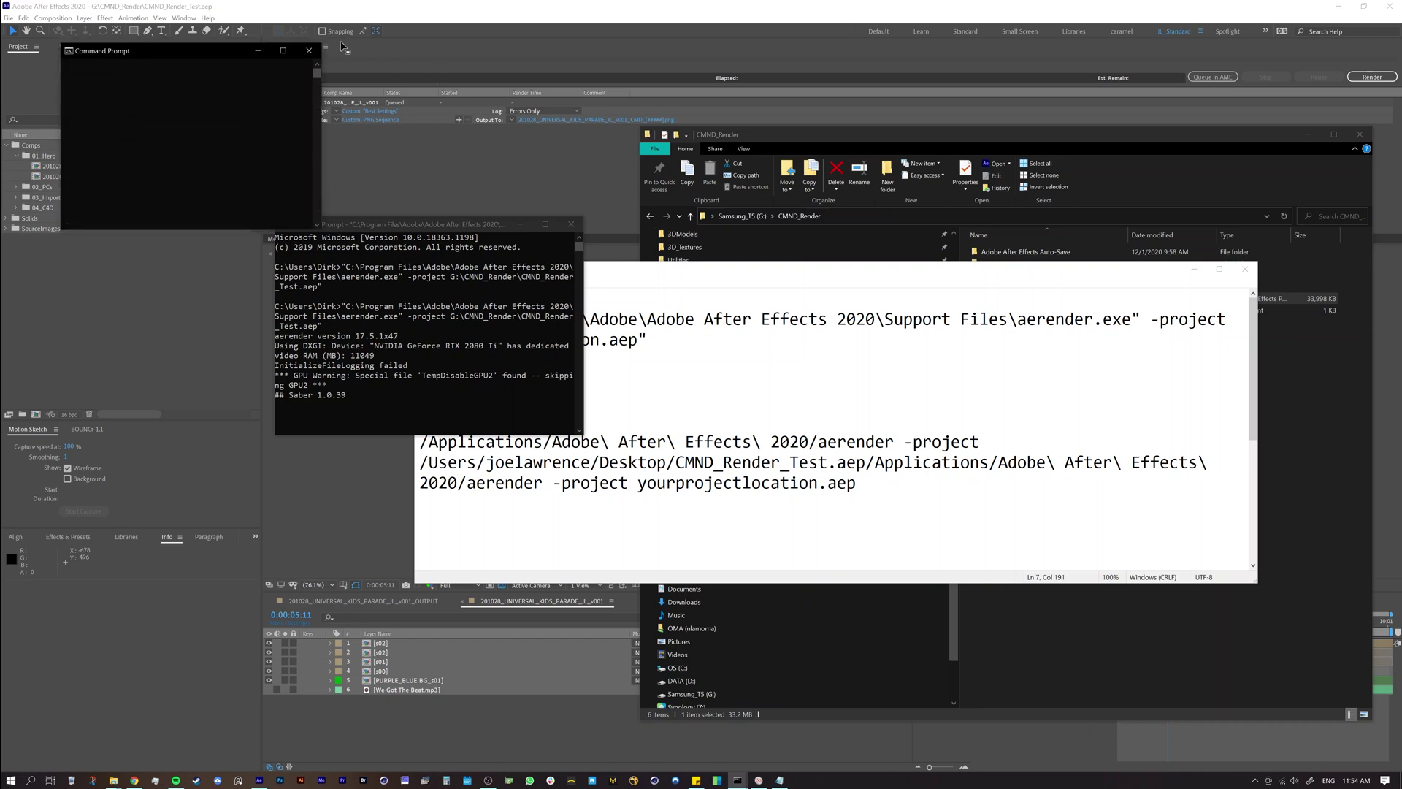
{"action": "left_click_drag", "start_coordinate": [169, 51], "coordinate": [698, 223]}
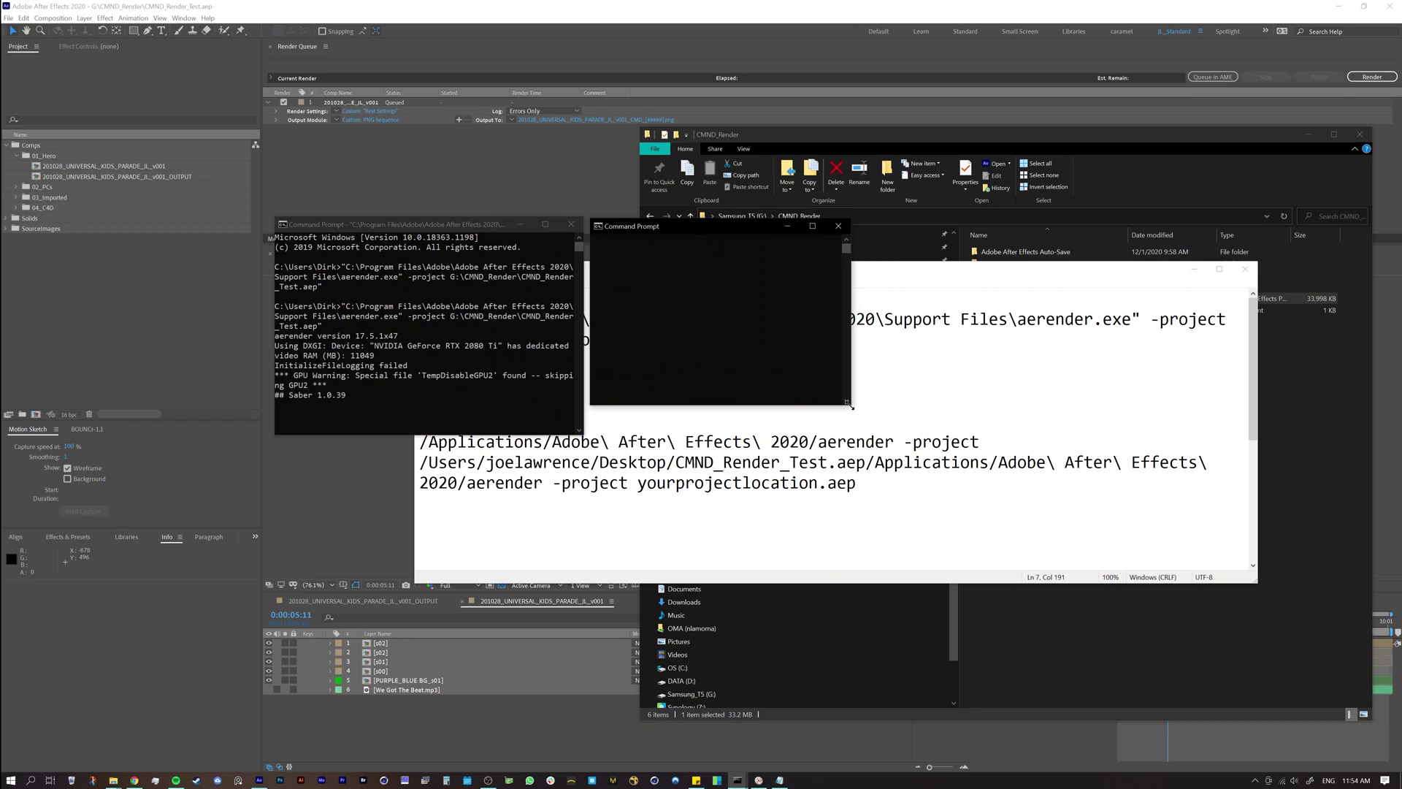
{"action": "left_click_drag", "start_coordinate": [849, 404], "coordinate": [857, 433]}
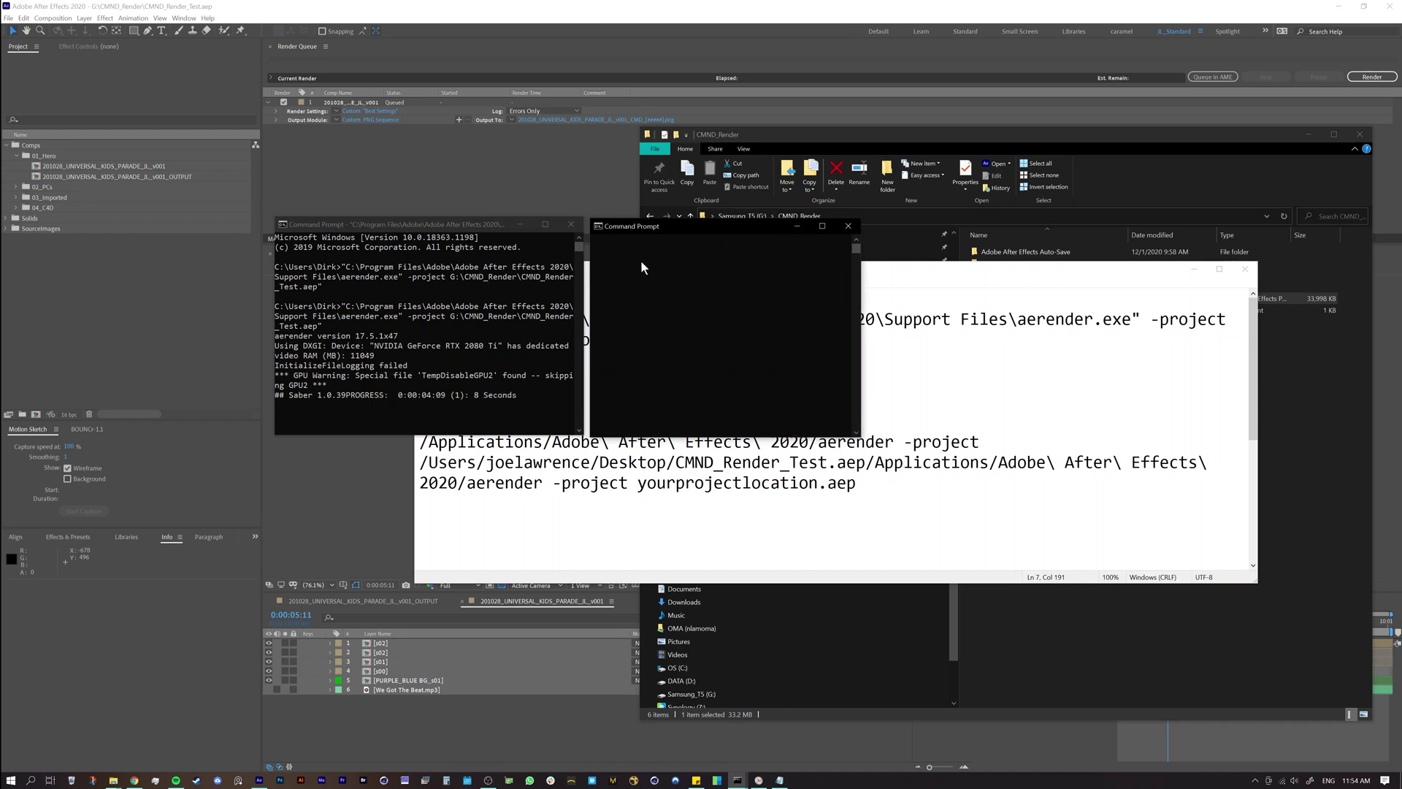
{"action": "left_click_drag", "start_coordinate": [660, 225], "coordinate": [680, 244]}
{"action": "left_click", "coordinate": [619, 283]}
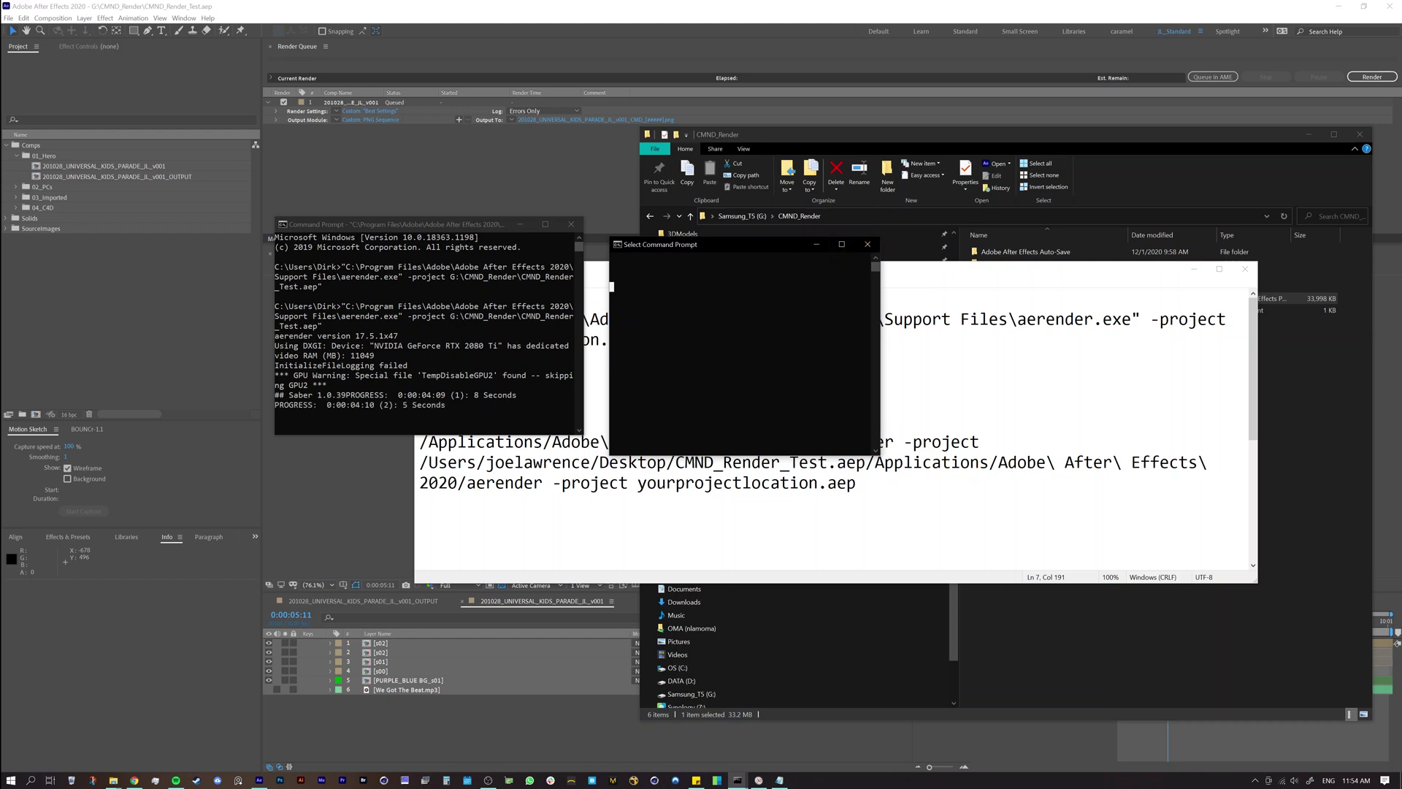
{"action": "left_click_drag", "start_coordinate": [879, 457], "coordinate": [1051, 562]}
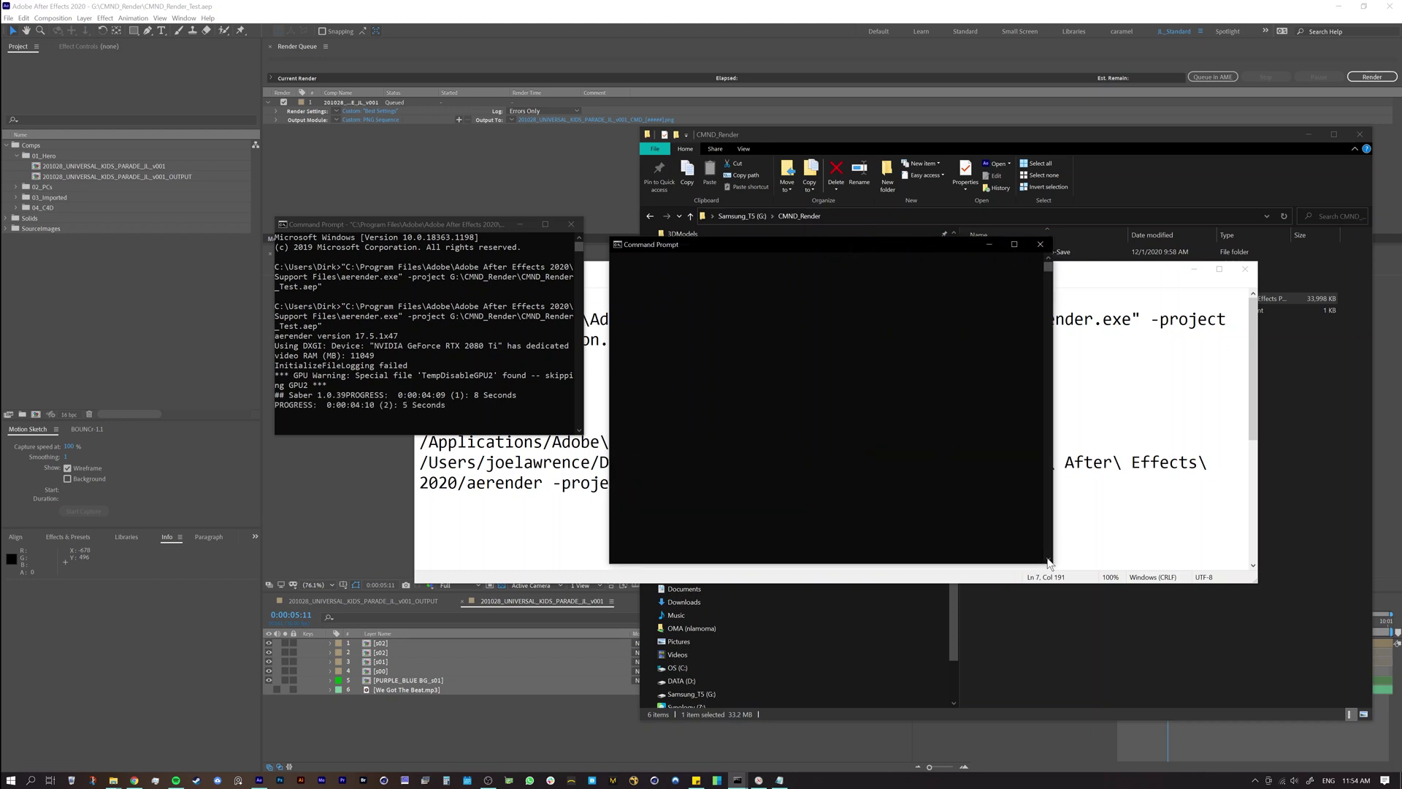
{"action": "left_click", "coordinate": [641, 267]}
{"action": "key", "text": "Escape"}
{"action": "left_click", "coordinate": [659, 268]}
{"action": "left_click", "coordinate": [1037, 246]}
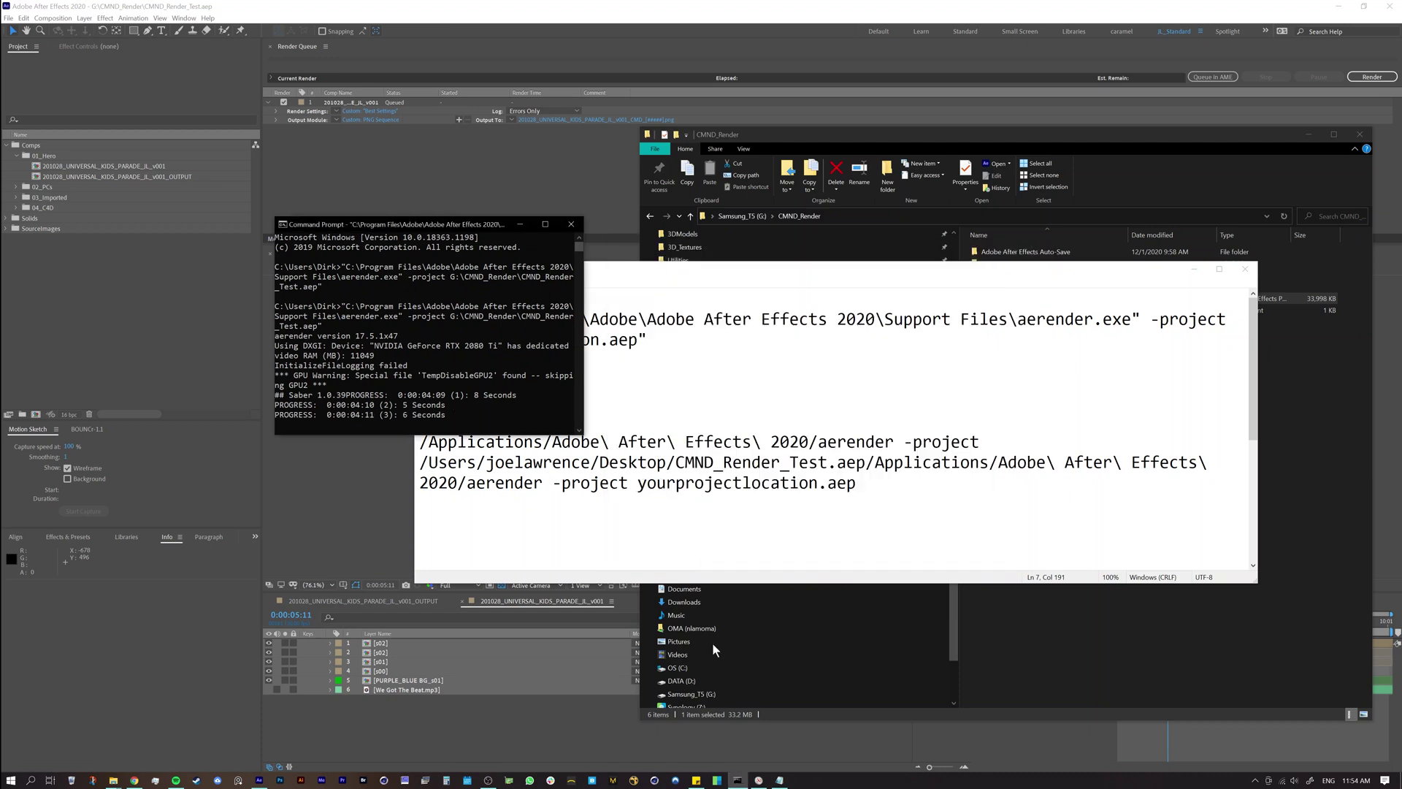
Step: Start a second console and run the aerender command copied from the first console
{"action": "right_click", "coordinate": [739, 780]}
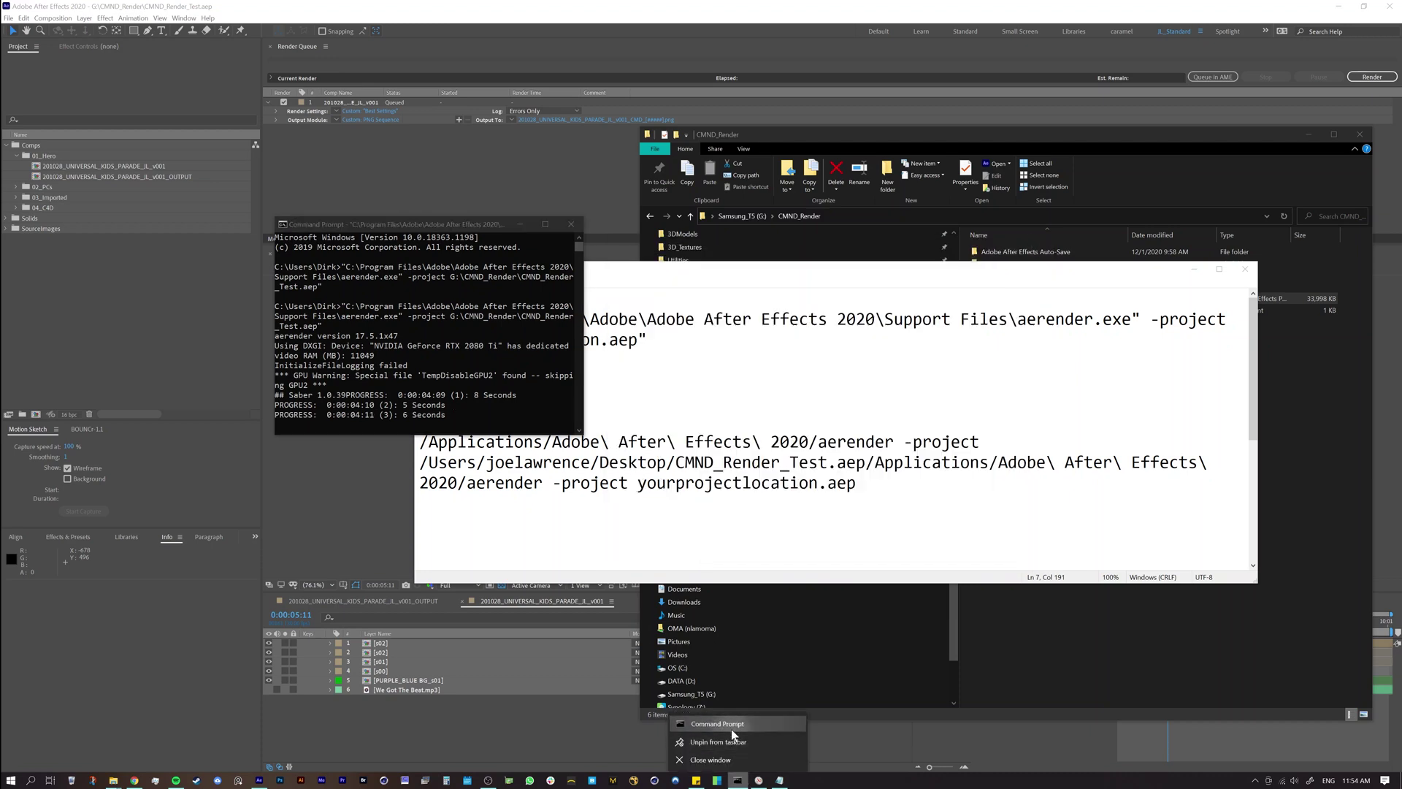
{"action": "left_click", "coordinate": [730, 727]}
{"action": "left_click_drag", "start_coordinate": [159, 76], "coordinate": [771, 231]}
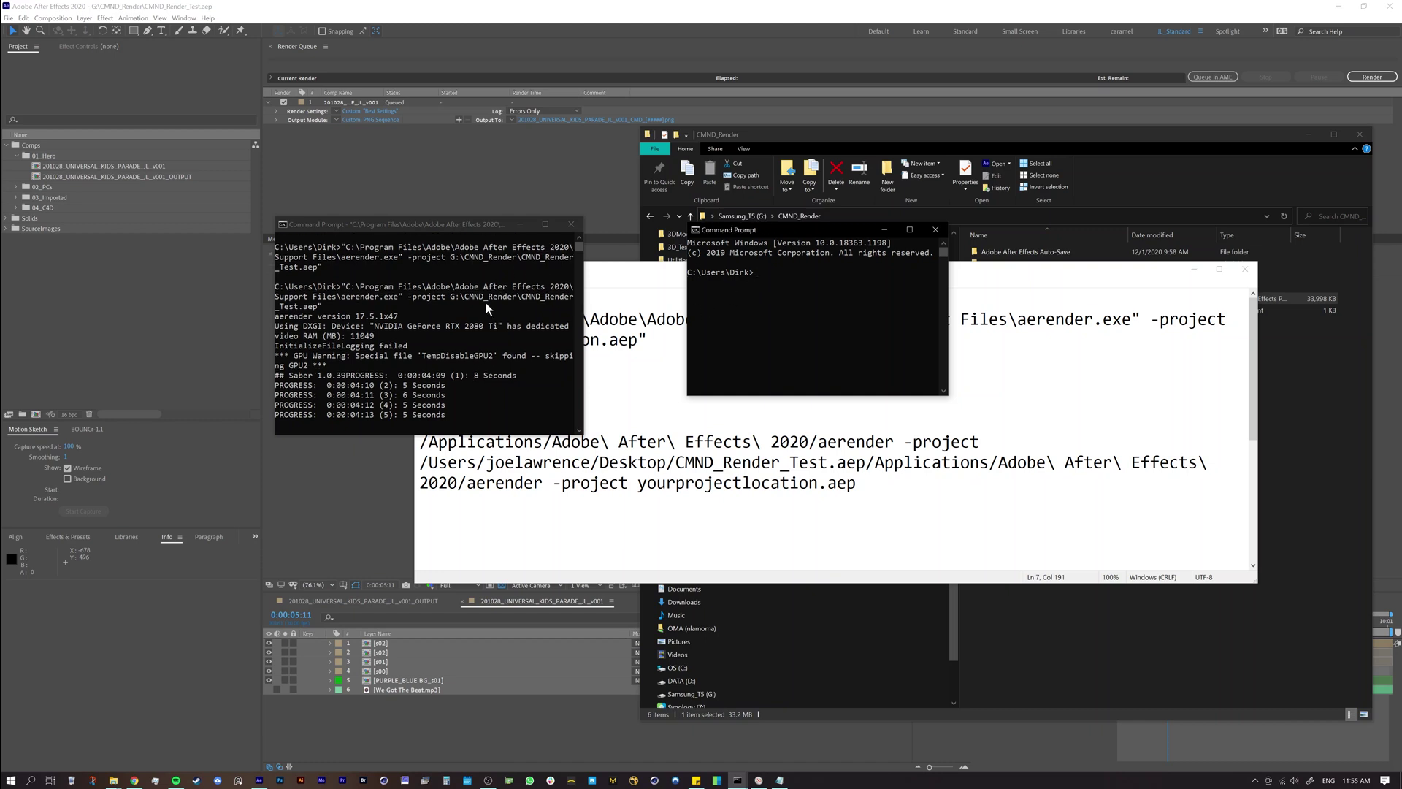
{"action": "scroll", "coordinate": [485, 301], "scroll_direction": "up", "scroll_amount": 1}
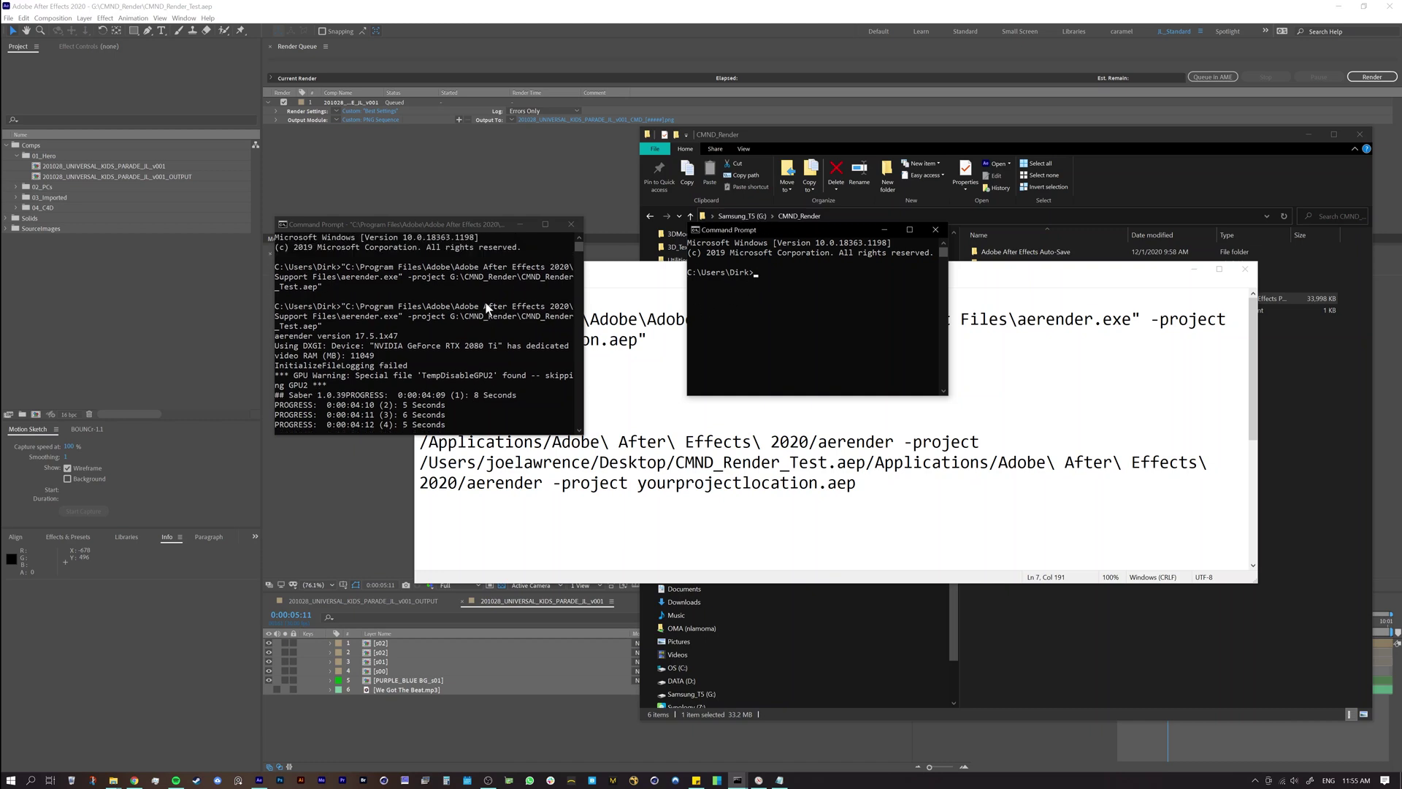
{"action": "left_click", "coordinate": [320, 288]}
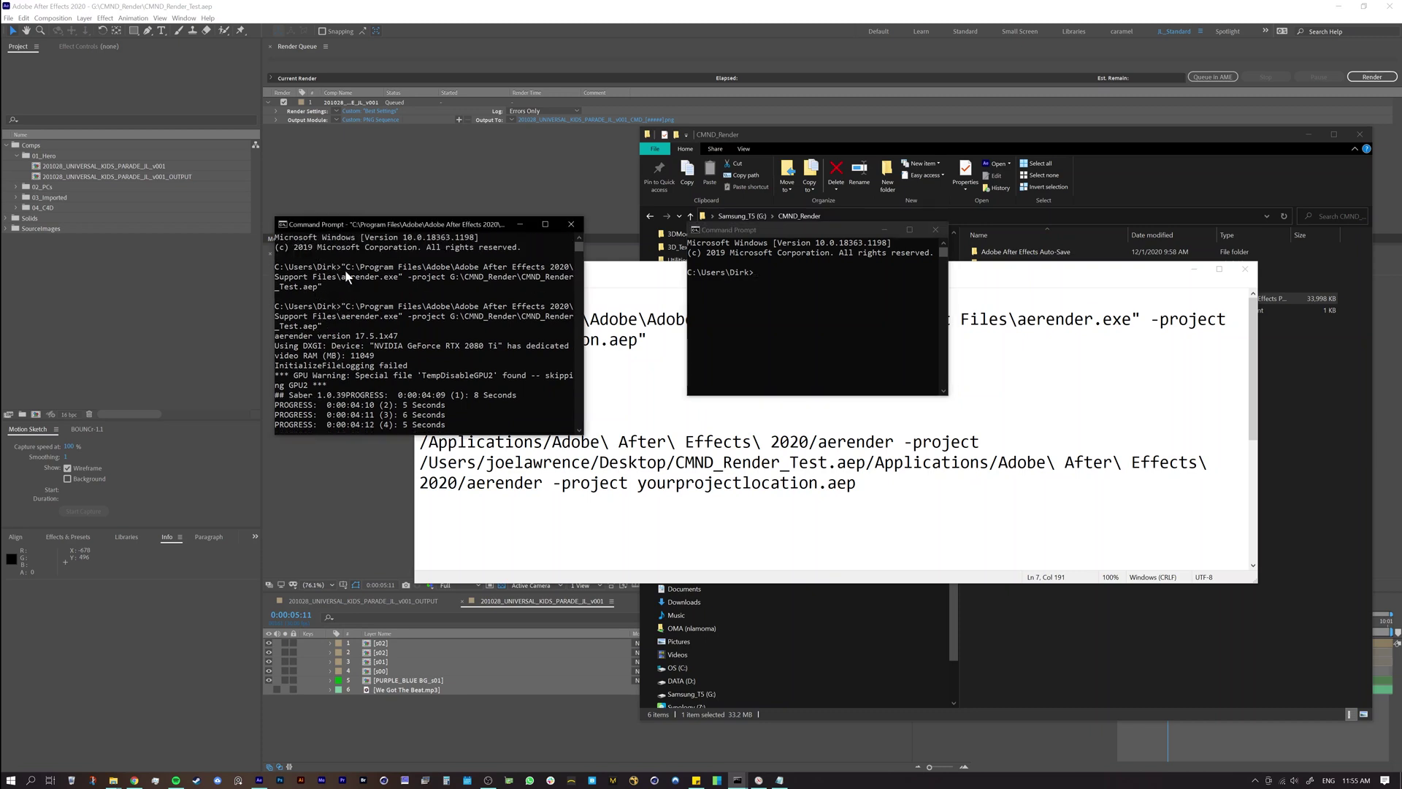
{"action": "left_click_drag", "start_coordinate": [322, 289], "coordinate": [343, 269]}
{"action": "right_click", "coordinate": [346, 272]}
{"action": "left_click", "coordinate": [761, 272]}
{"action": "right_click", "coordinate": [756, 276]}
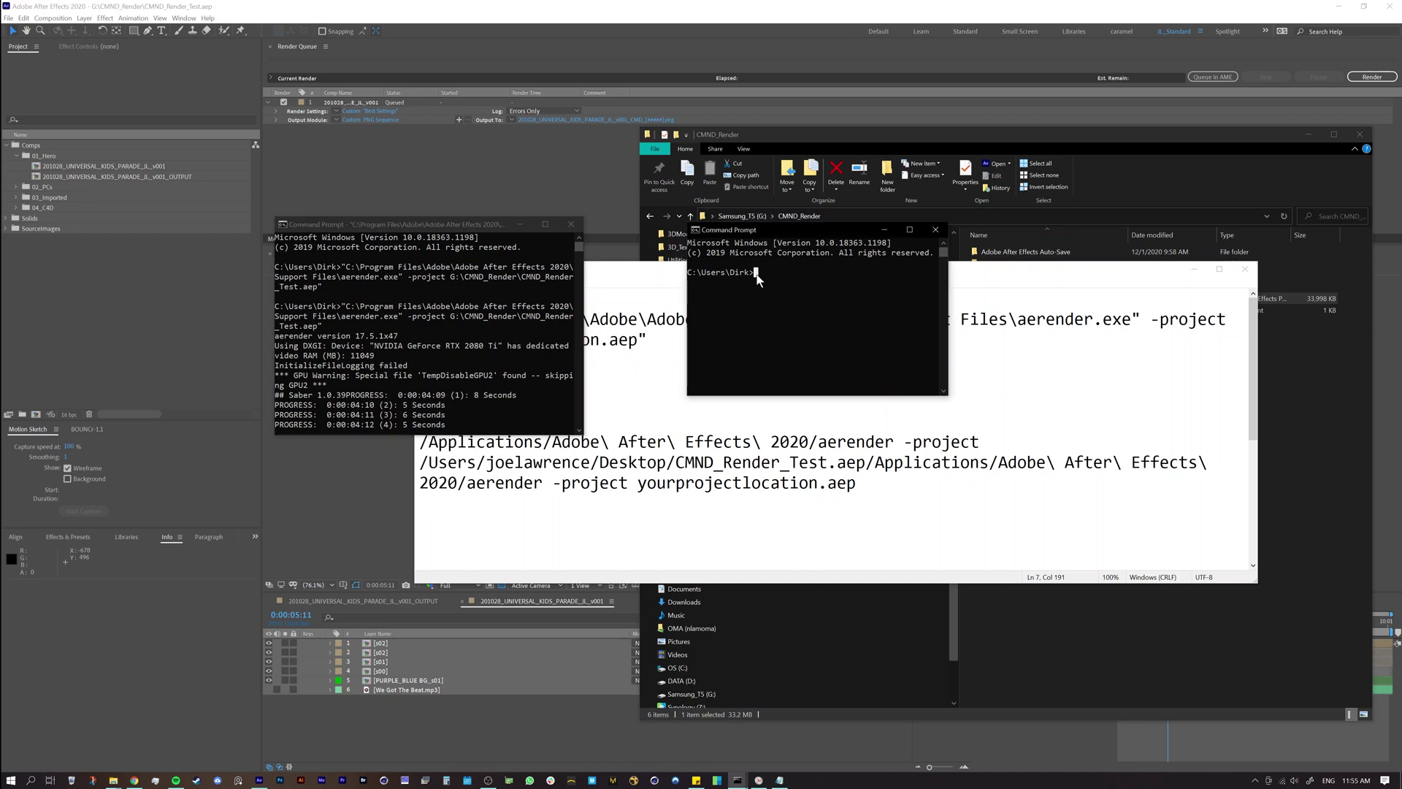
{"action": "key", "text": "Return"}
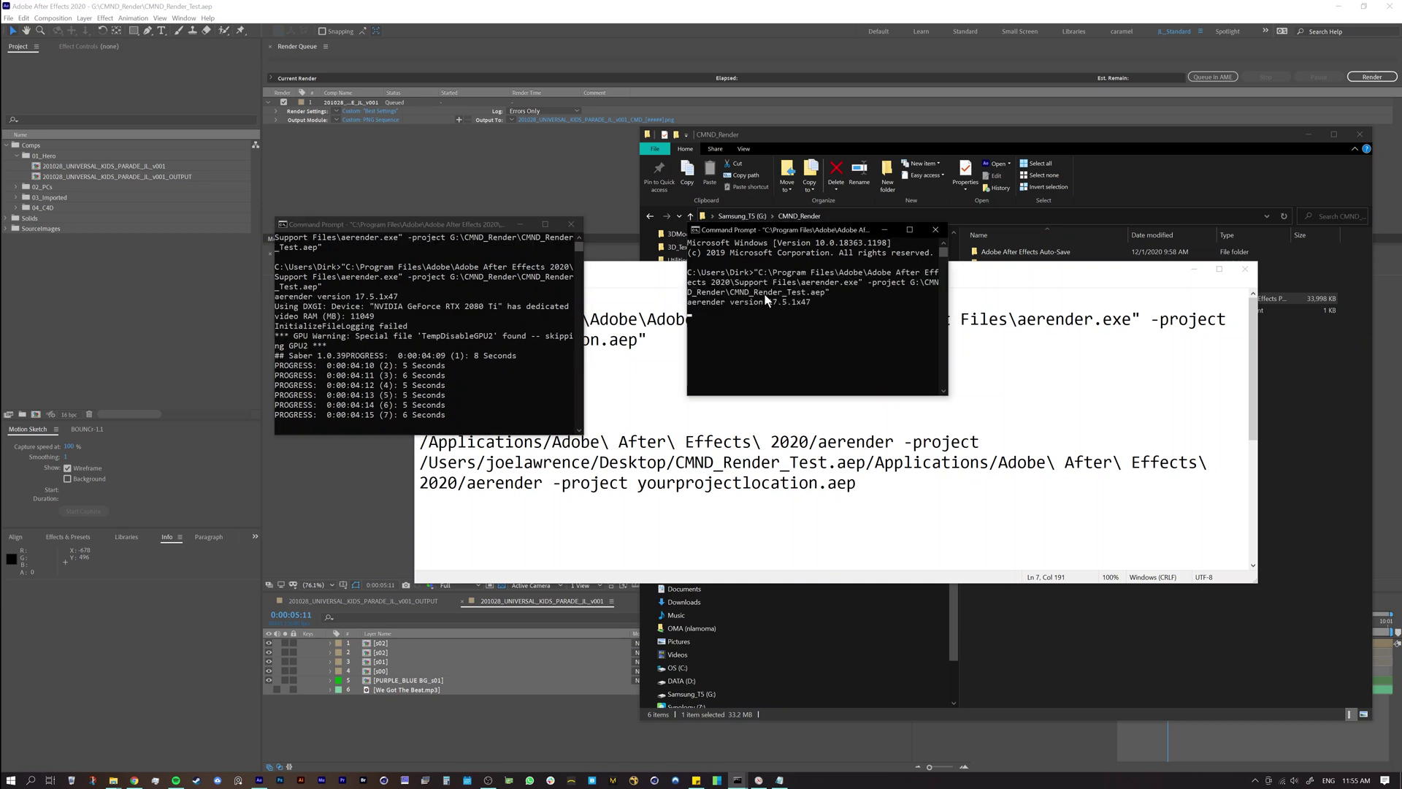
Step: Open a third console, align the windows, and run the pasted aerender command there
{"action": "left_click_drag", "start_coordinate": [768, 227], "coordinate": [691, 221]}
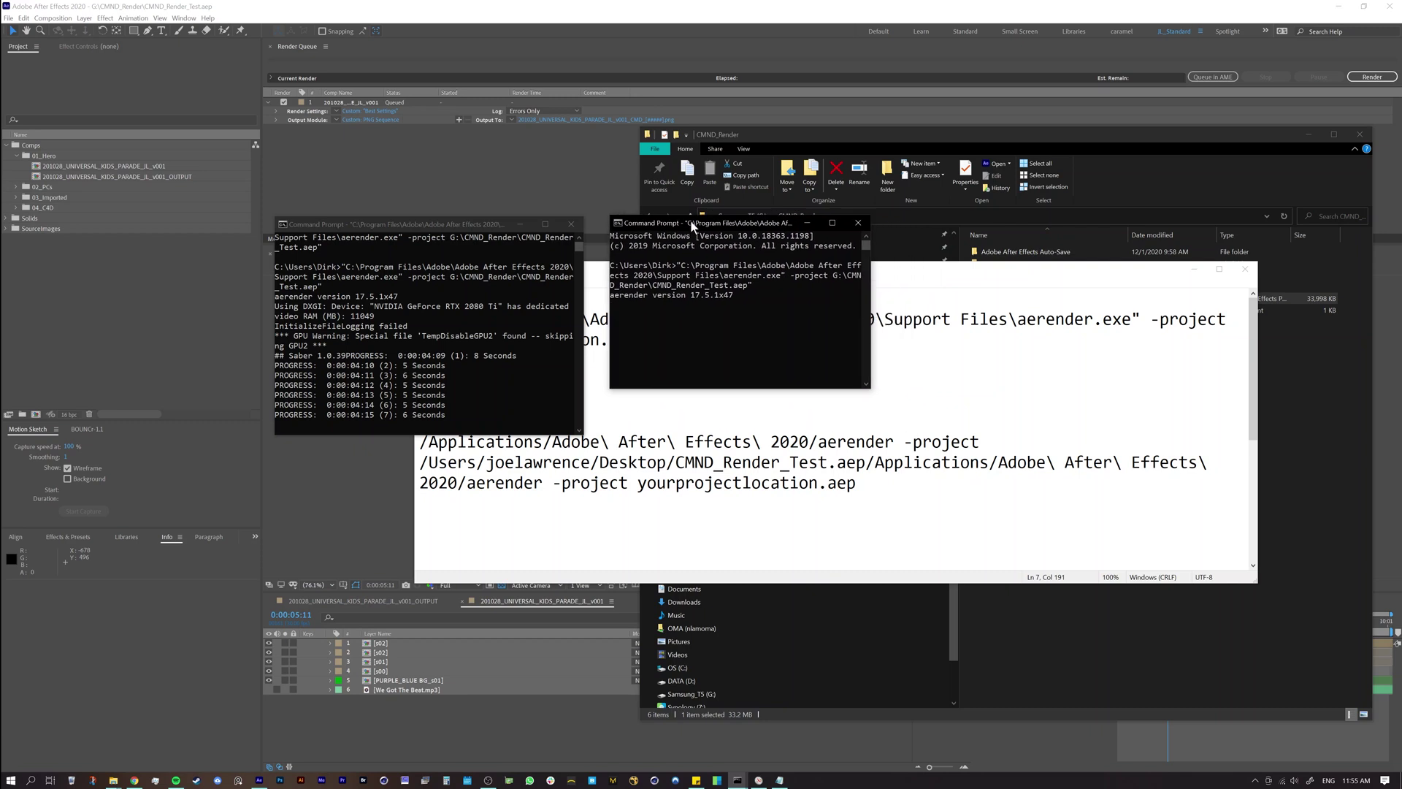
{"action": "right_click", "coordinate": [737, 779]}
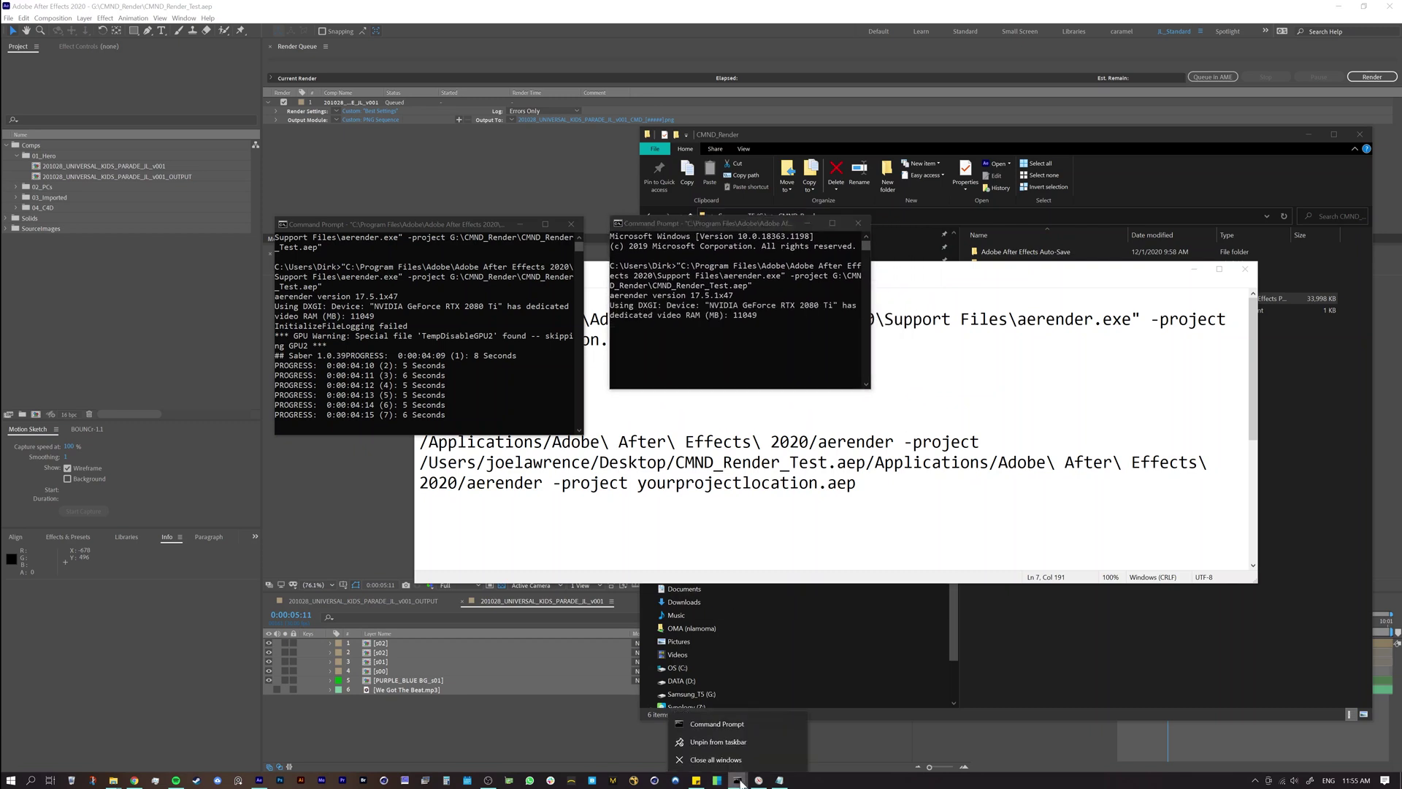
{"action": "left_click", "coordinate": [723, 725]}
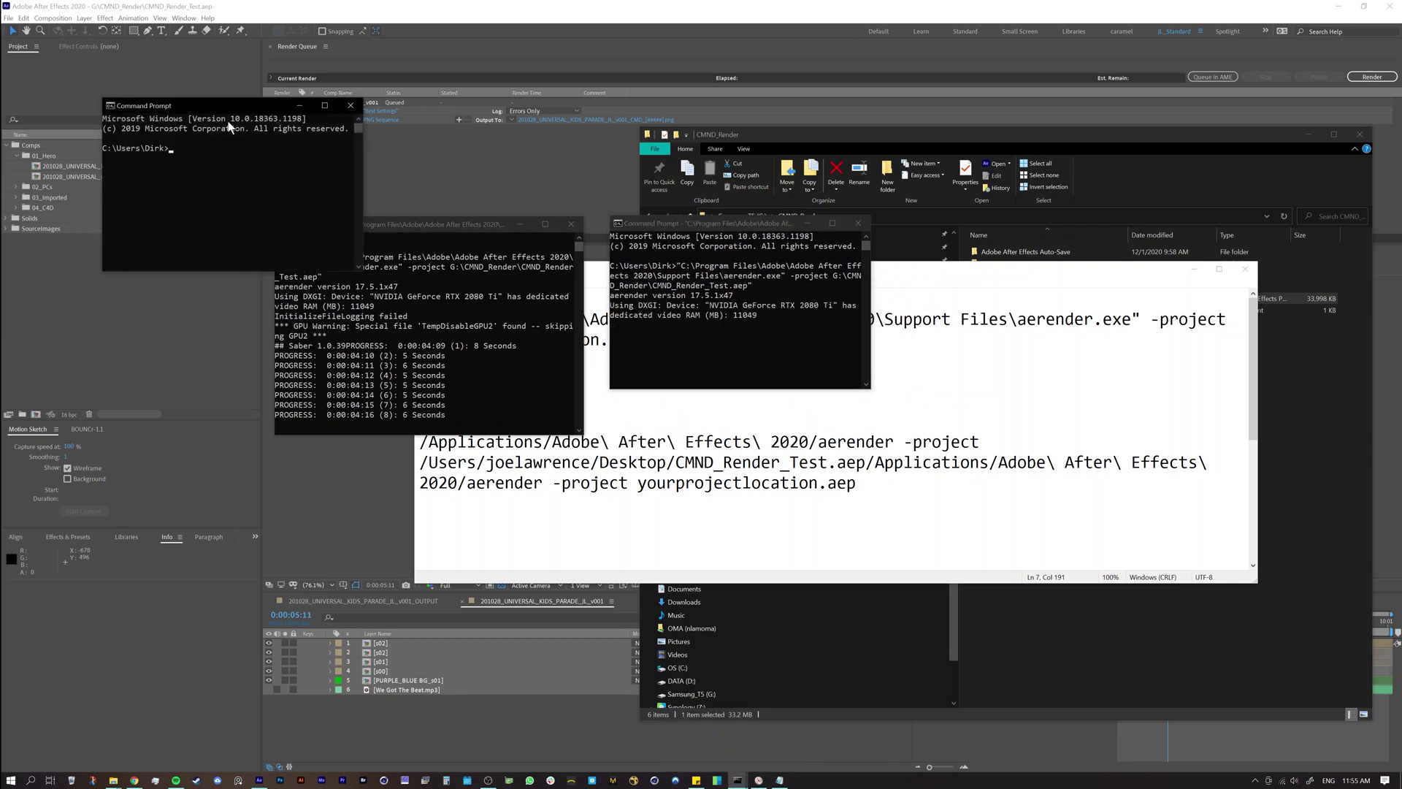
{"action": "left_click_drag", "start_coordinate": [233, 109], "coordinate": [740, 409]}
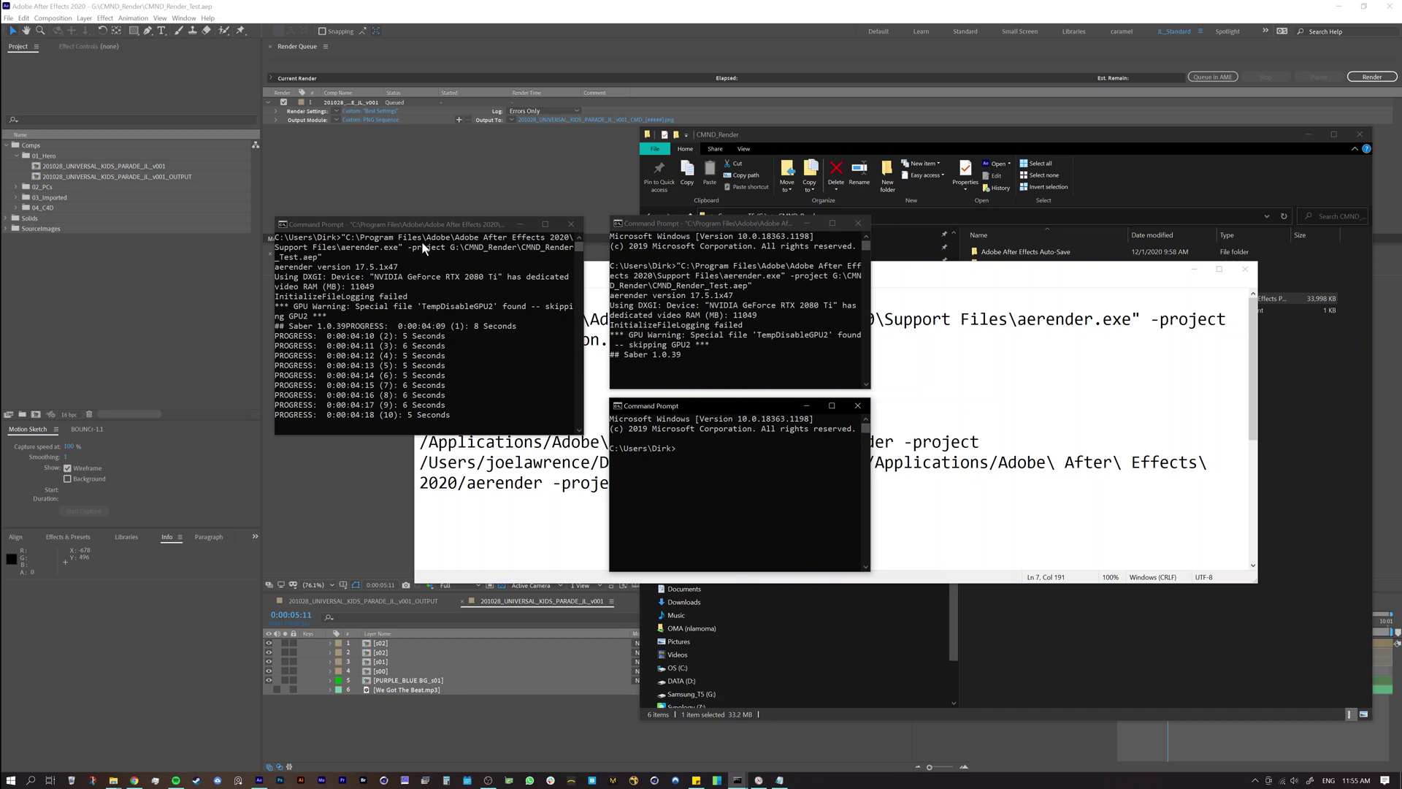
{"action": "mouse_move", "coordinate": [429, 229]}
{"action": "left_mouse_down"}
{"action": "mouse_move", "coordinate": [368, 200]}
{"action": "mouse_move", "coordinate": [429, 255]}
{"action": "mouse_move", "coordinate": [371, 228]}
{"action": "mouse_move", "coordinate": [458, 237]}
{"action": "mouse_move", "coordinate": [429, 224]}
{"action": "left_mouse_up"}
{"action": "left_click_drag", "start_coordinate": [644, 224], "coordinate": [649, 223]}
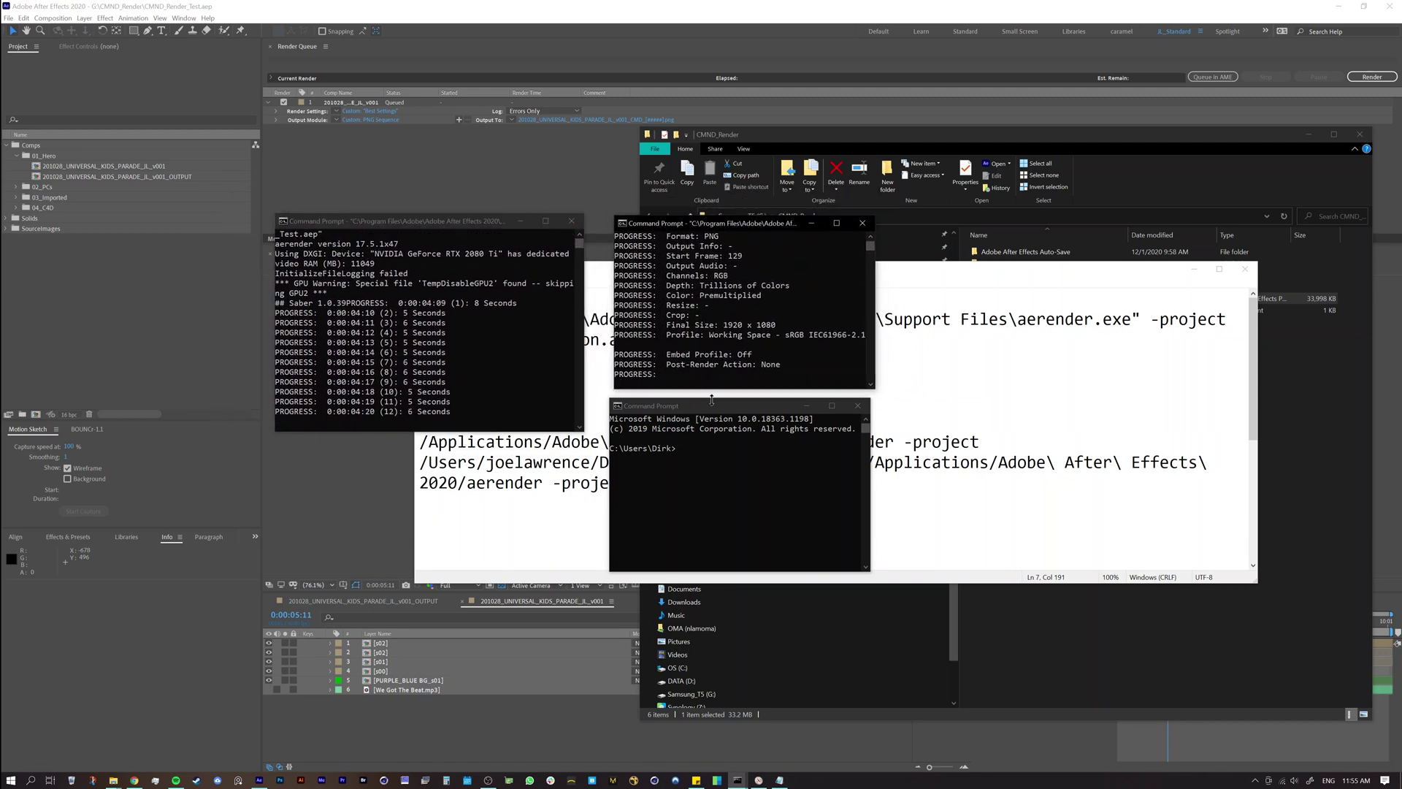
{"action": "left_click_drag", "start_coordinate": [708, 406], "coordinate": [714, 407]}
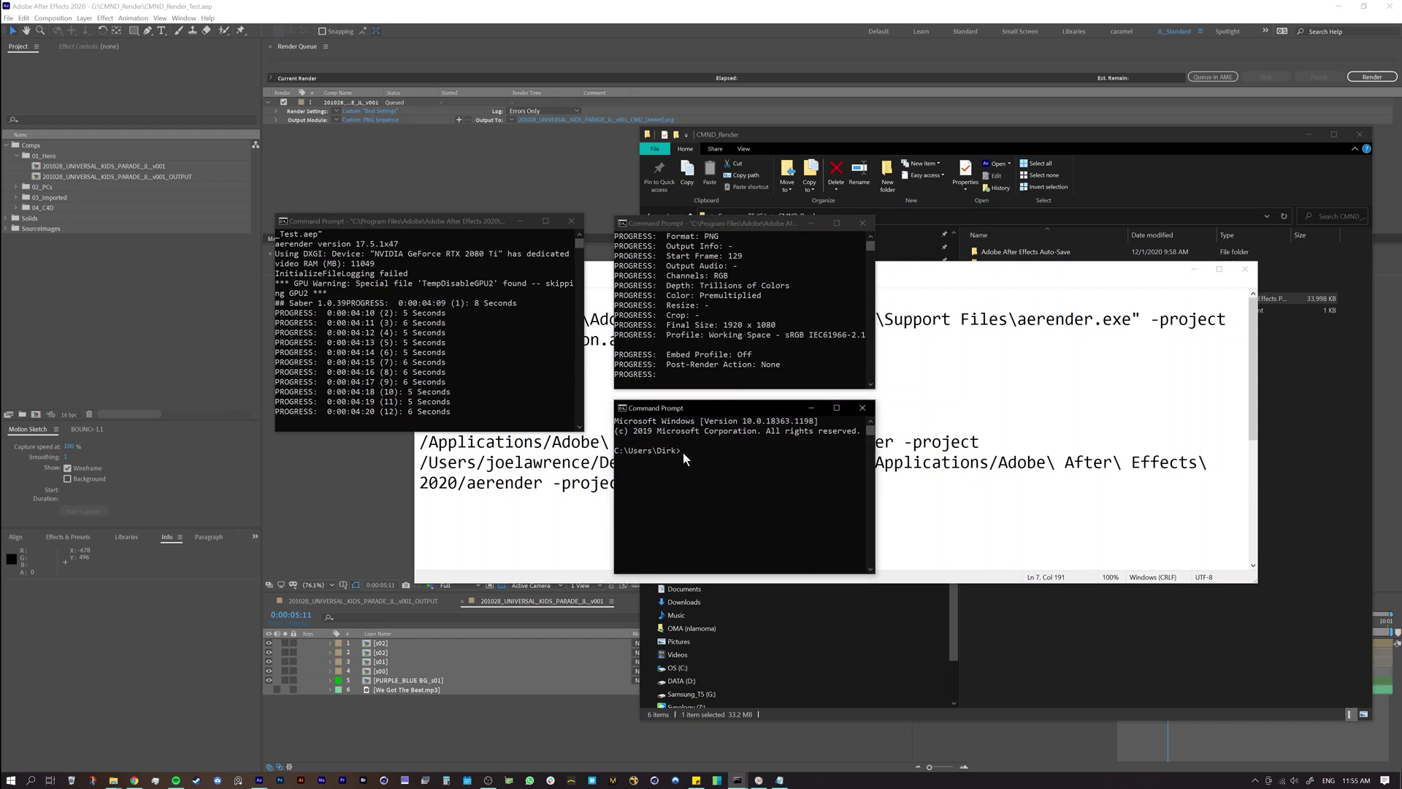
{"action": "key", "text": "ctrl+v"}
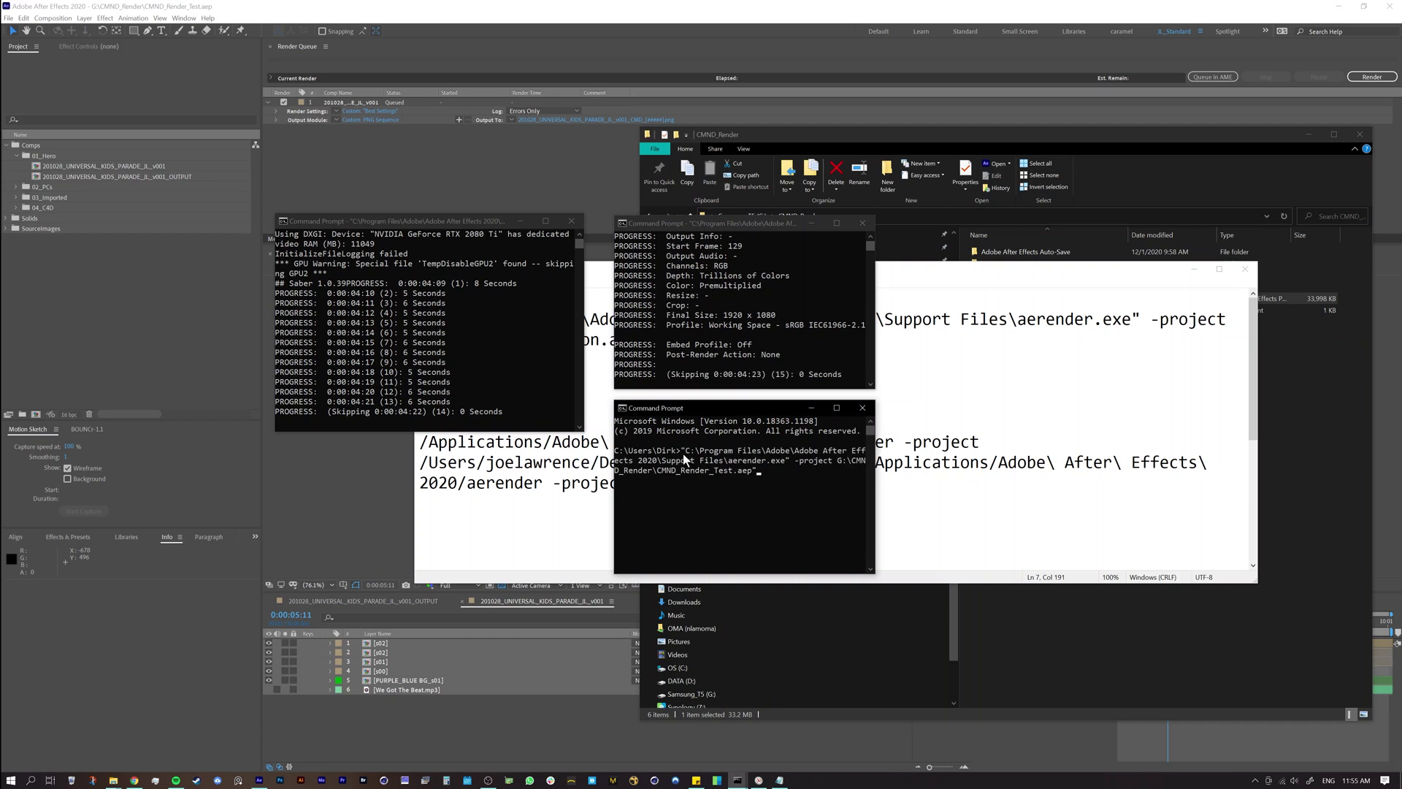
{"action": "key", "text": "Return"}
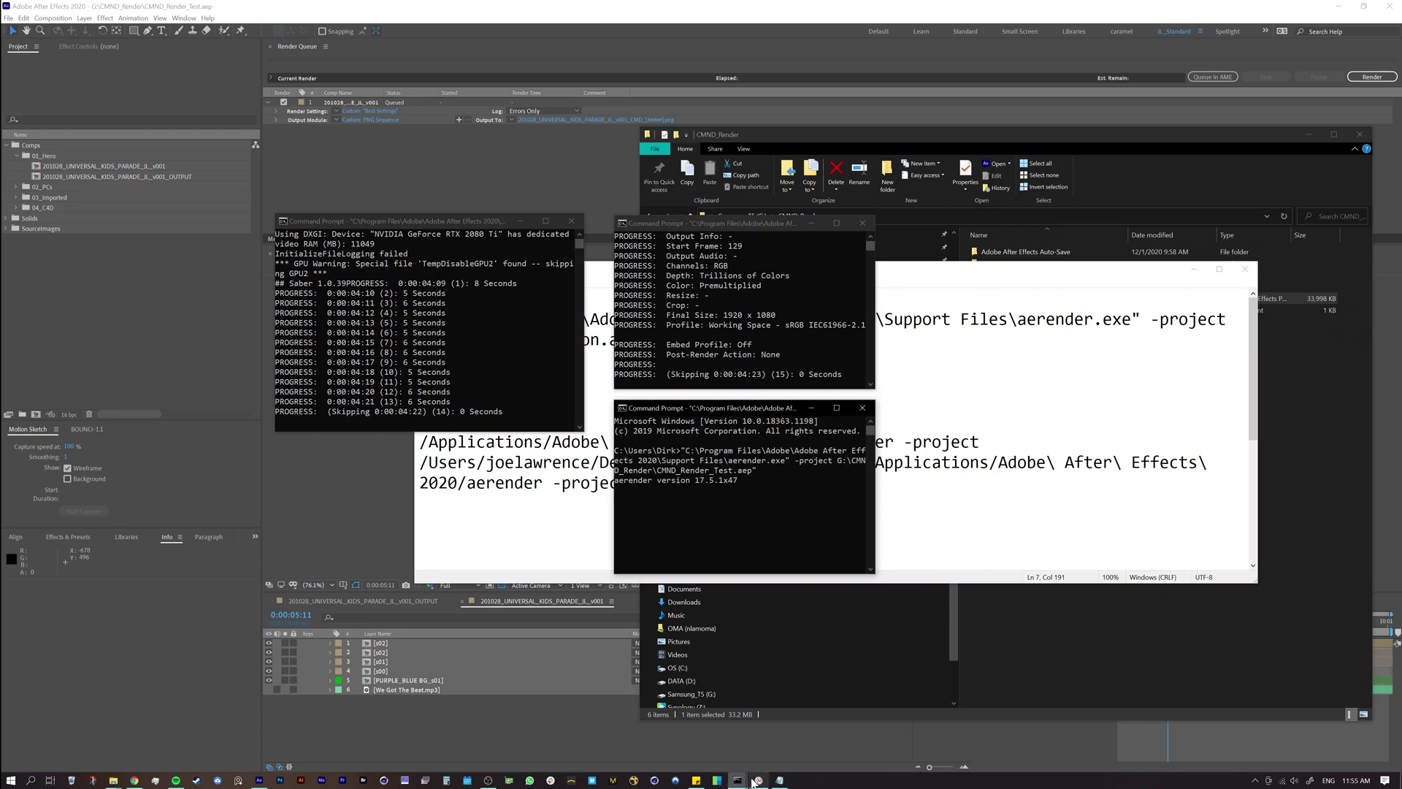
Step: Check the per-core CPU load in Resource Monitor, then minimize it to reveal the consoles
{"action": "left_click", "coordinate": [758, 780]}
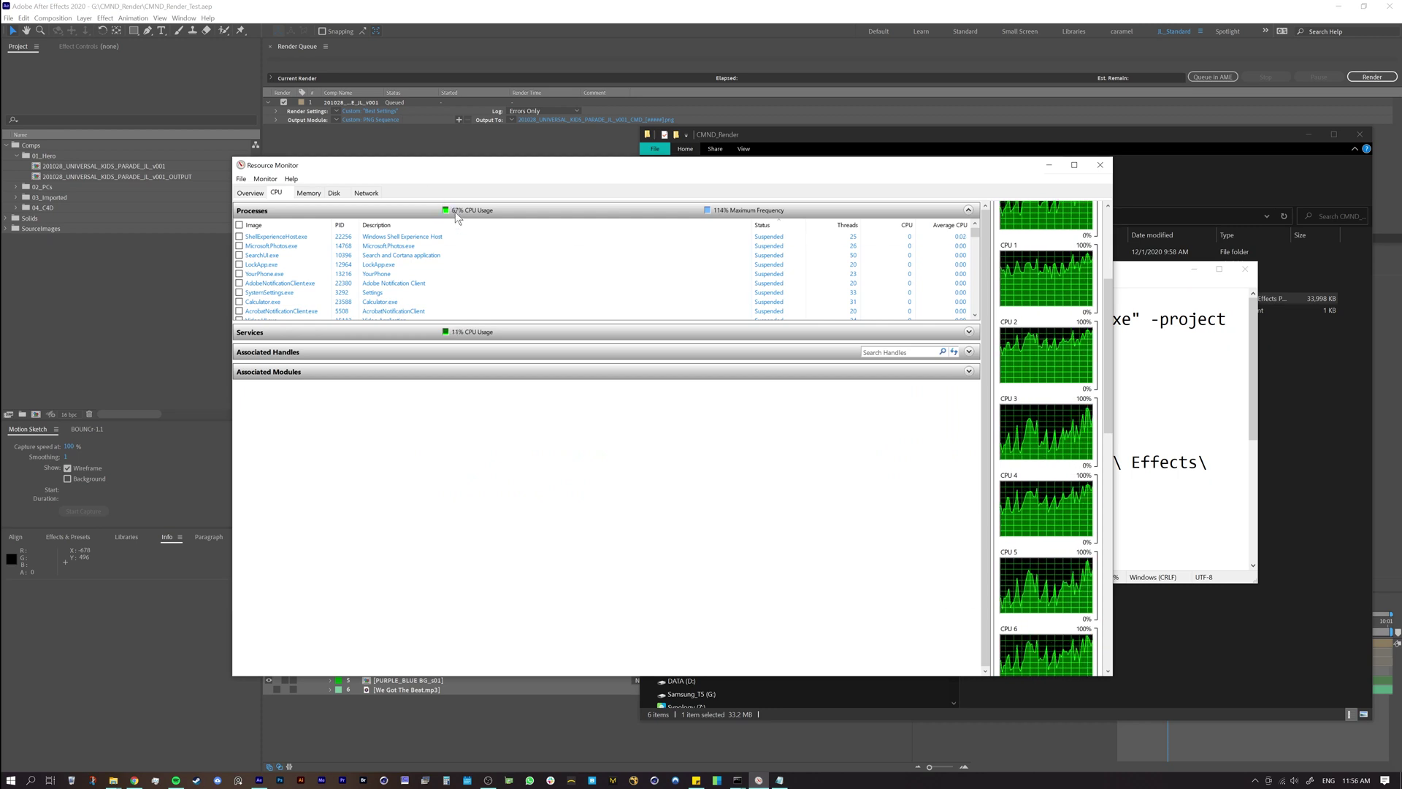
{"action": "left_click_drag", "start_coordinate": [453, 173], "coordinate": [348, 219]}
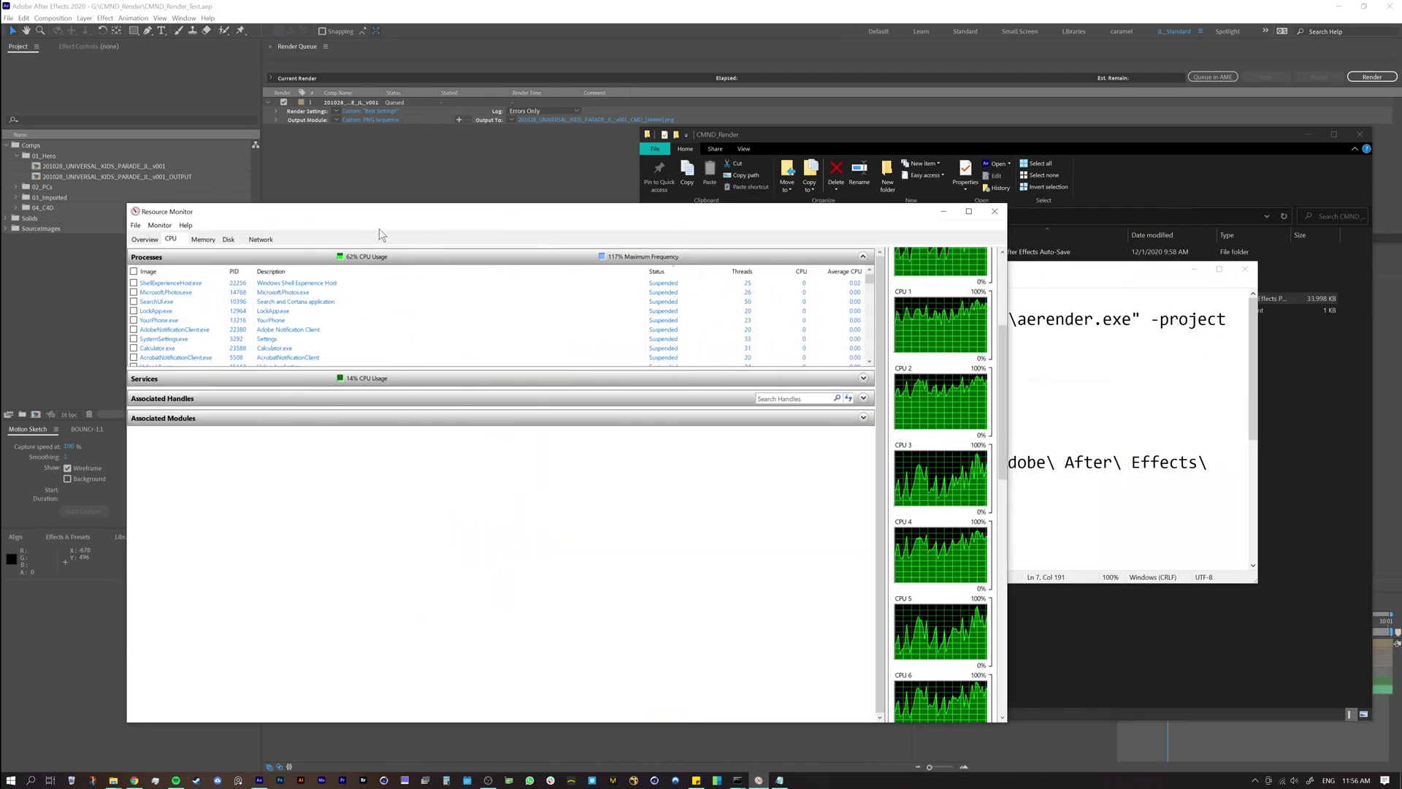
{"action": "left_click", "coordinate": [942, 212]}
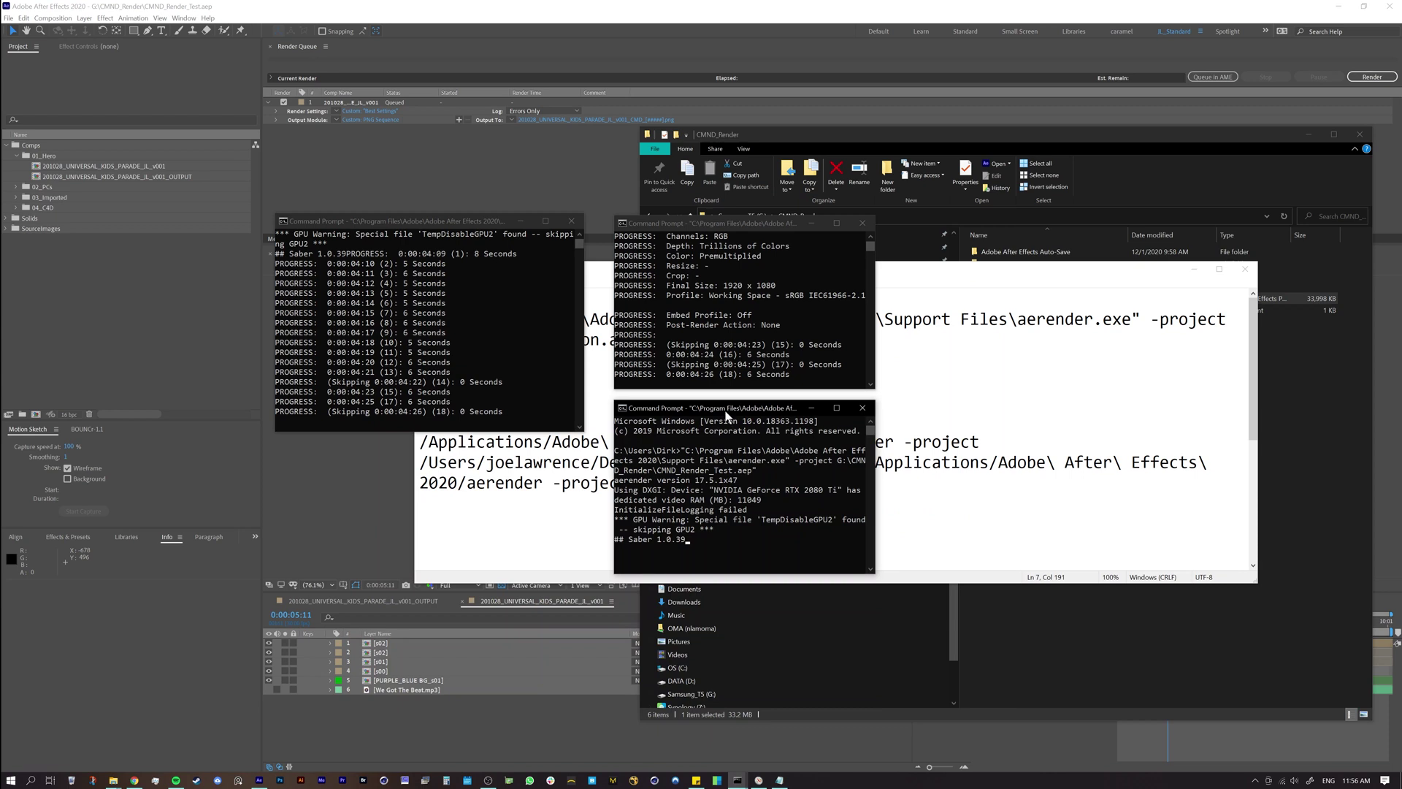
{"action": "left_click_drag", "start_coordinate": [724, 410], "coordinate": [724, 405]}
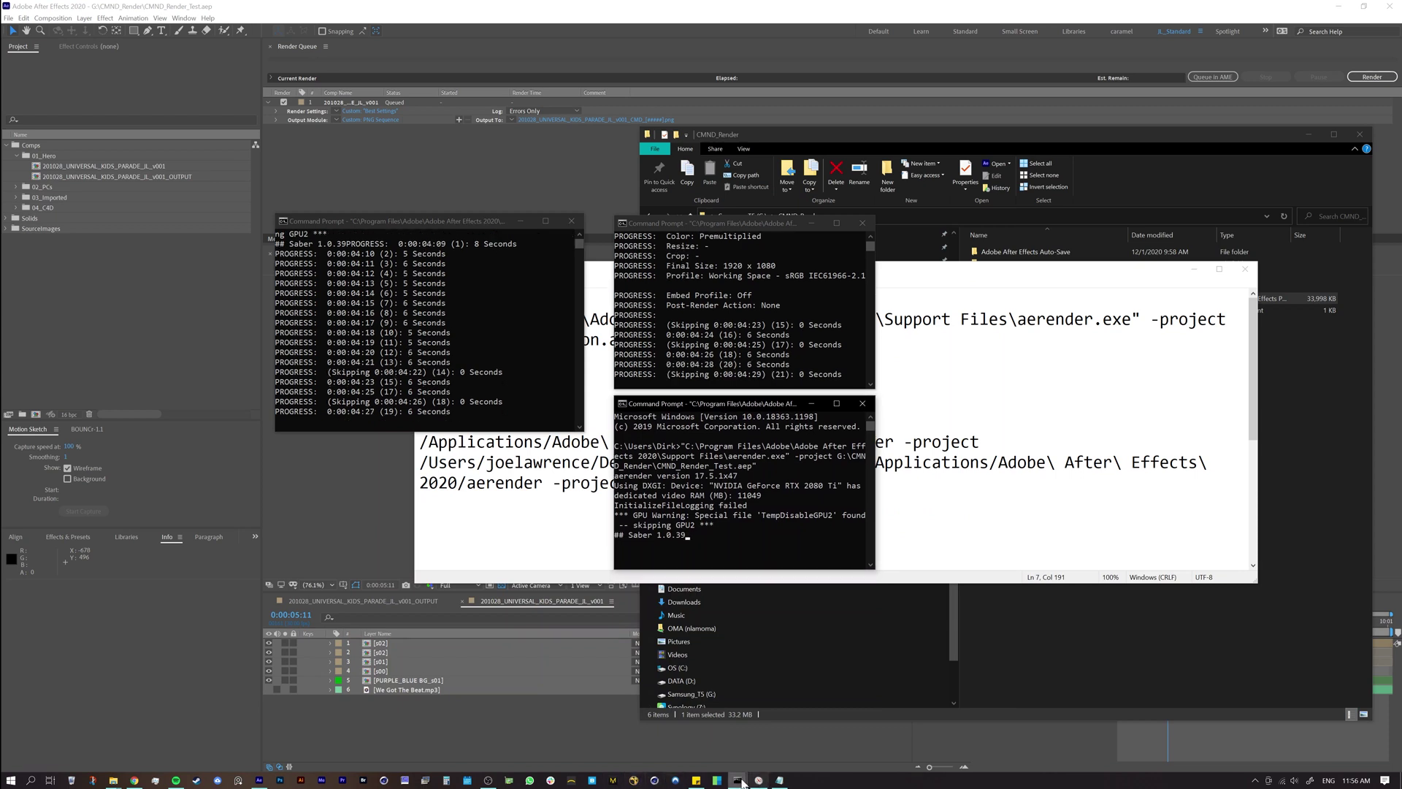
Step: Start a fourth Command Prompt window and reposition Resource Monitor
{"action": "right_click", "coordinate": [738, 780]}
{"action": "left_click", "coordinate": [704, 724]}
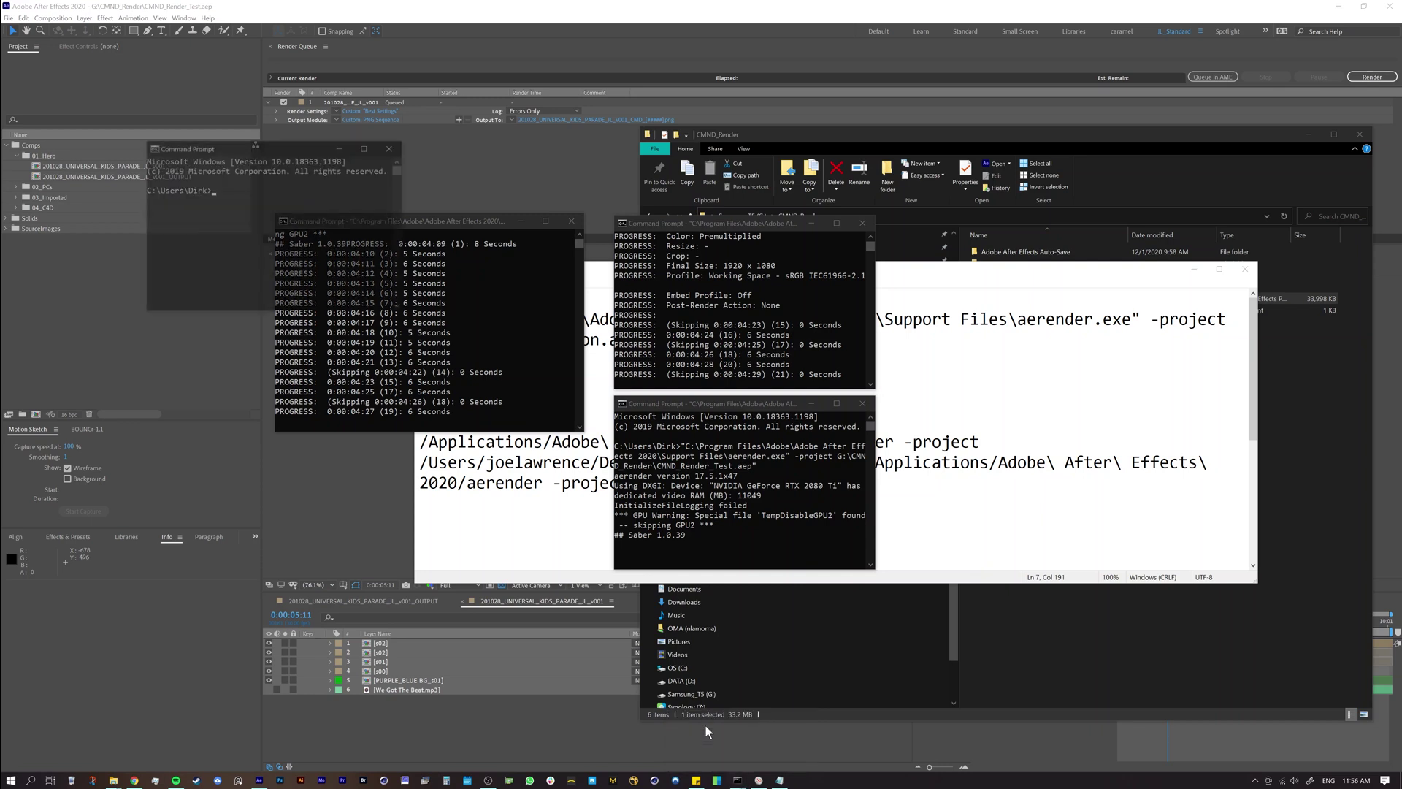
{"action": "left_click", "coordinate": [777, 780]}
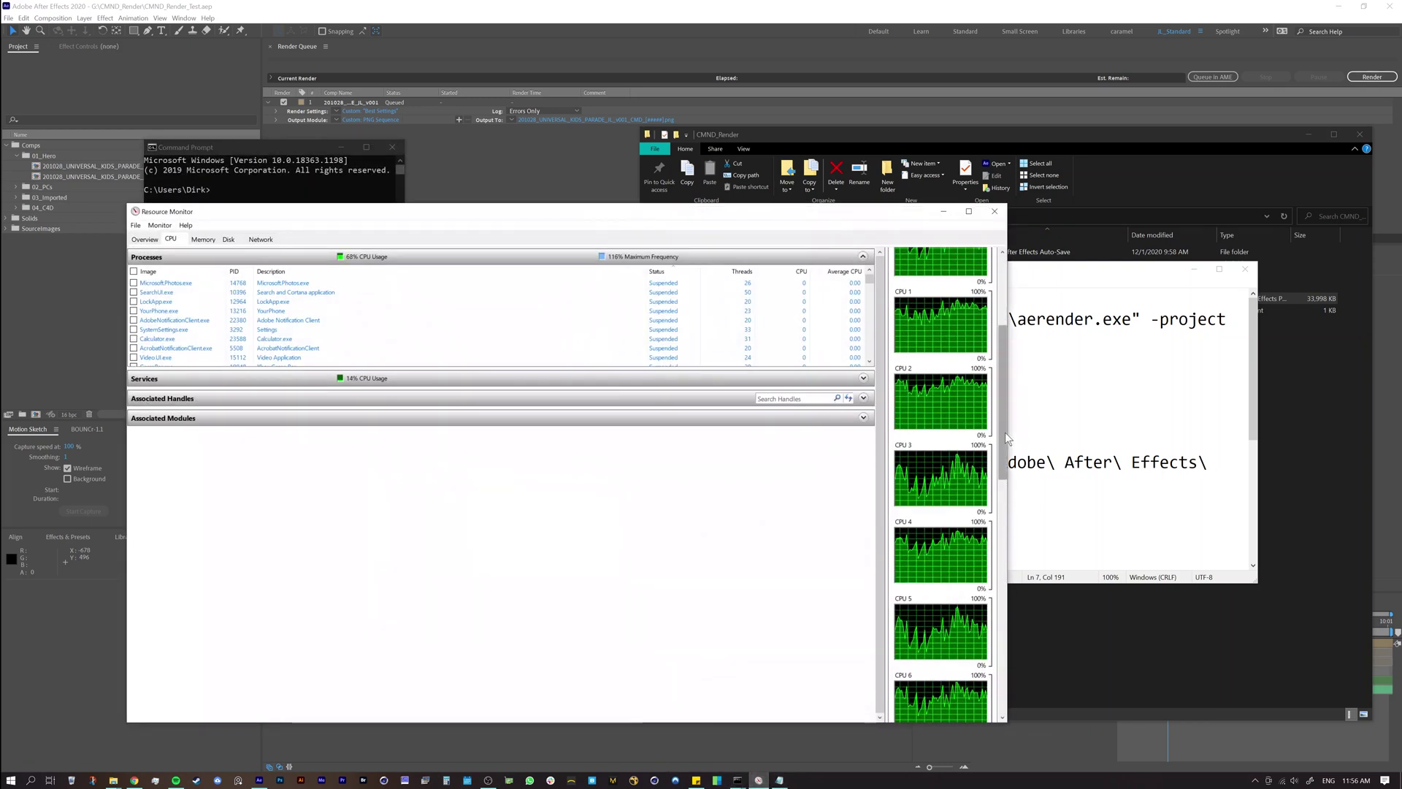
{"action": "left_click_drag", "start_coordinate": [1006, 438], "coordinate": [1006, 672]}
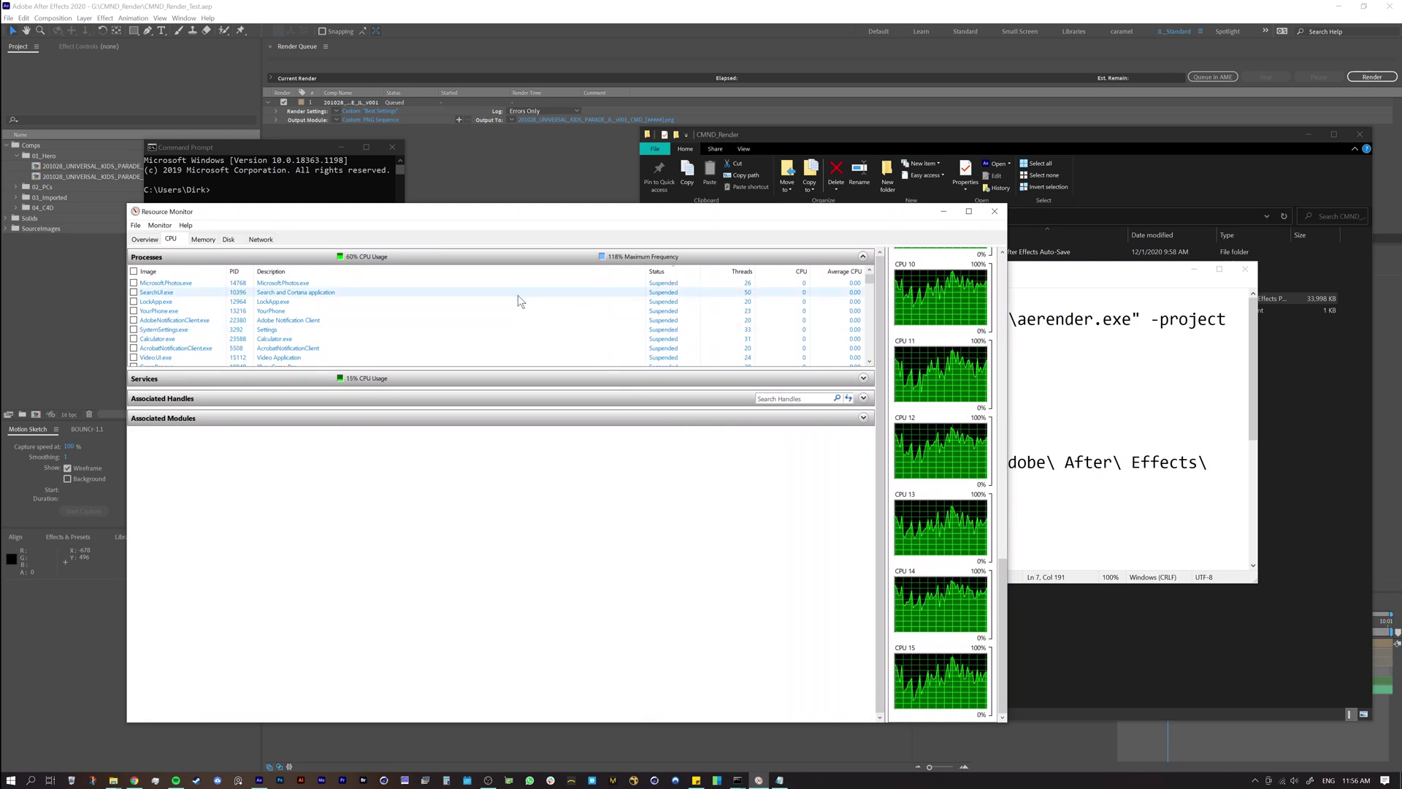
{"action": "left_click_drag", "start_coordinate": [510, 219], "coordinate": [589, 225]}
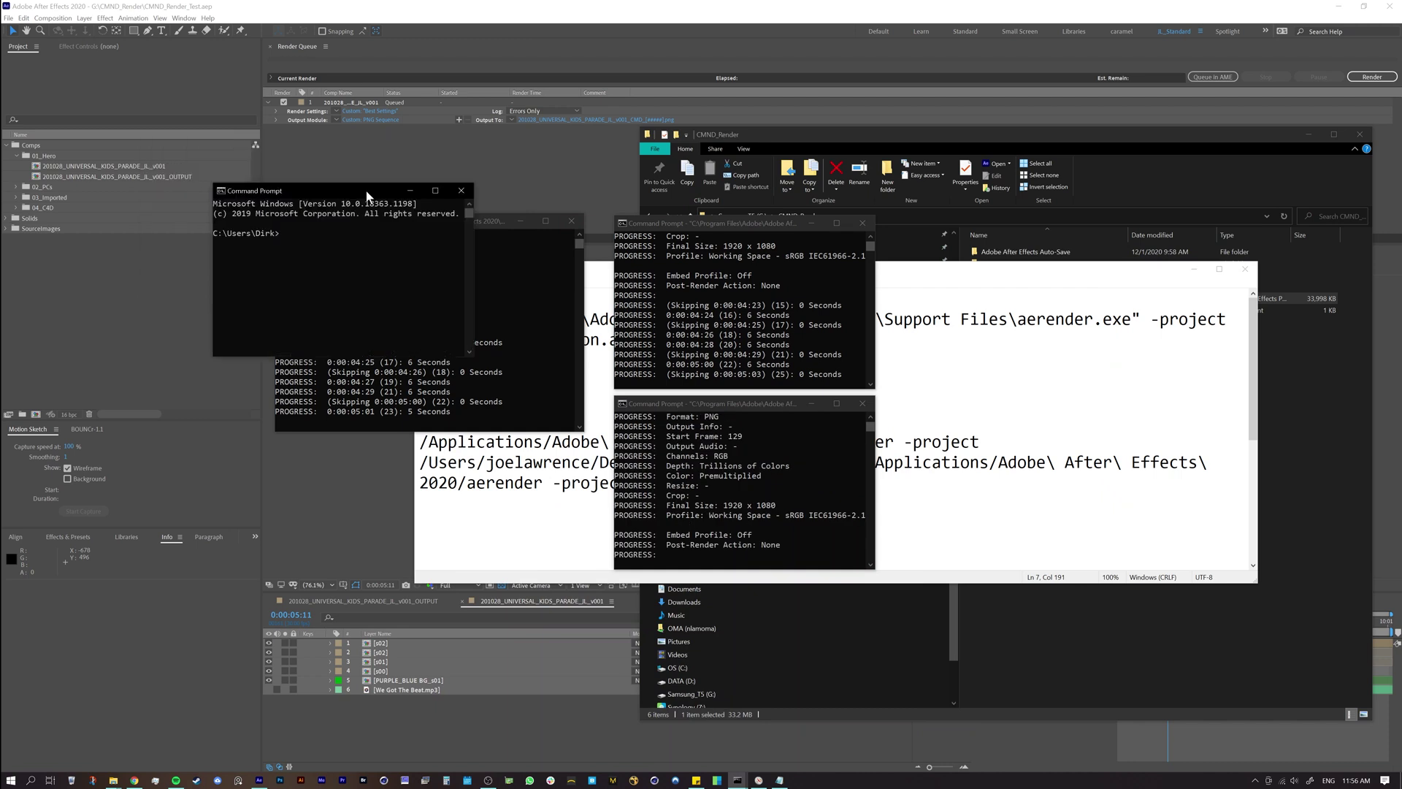
Step: Run the pasted aerender command in the fourth console and move it to the lower left
{"action": "left_click_drag", "start_coordinate": [251, 146], "coordinate": [1001, 284]}
{"action": "right_click", "coordinate": [957, 329]}
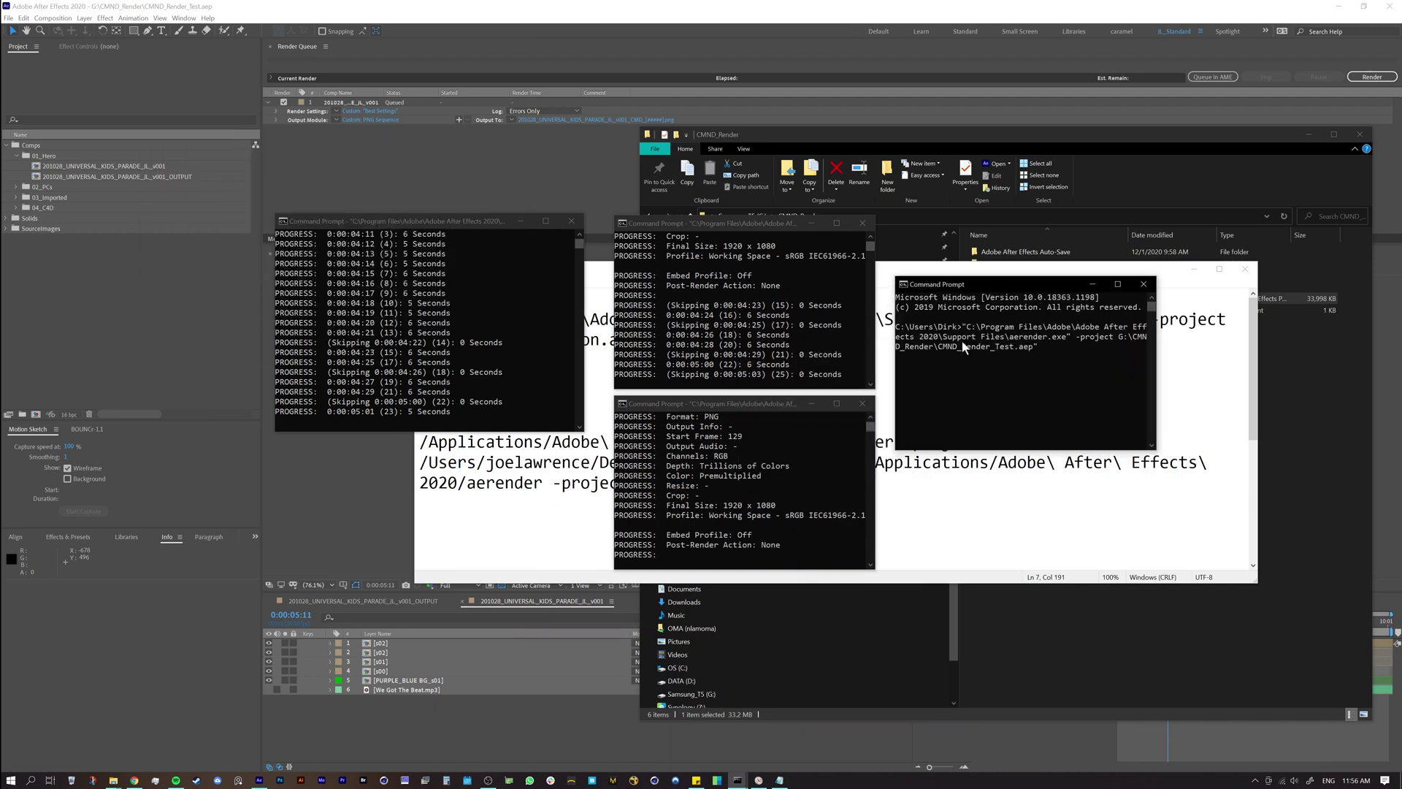
{"action": "key", "text": "Return"}
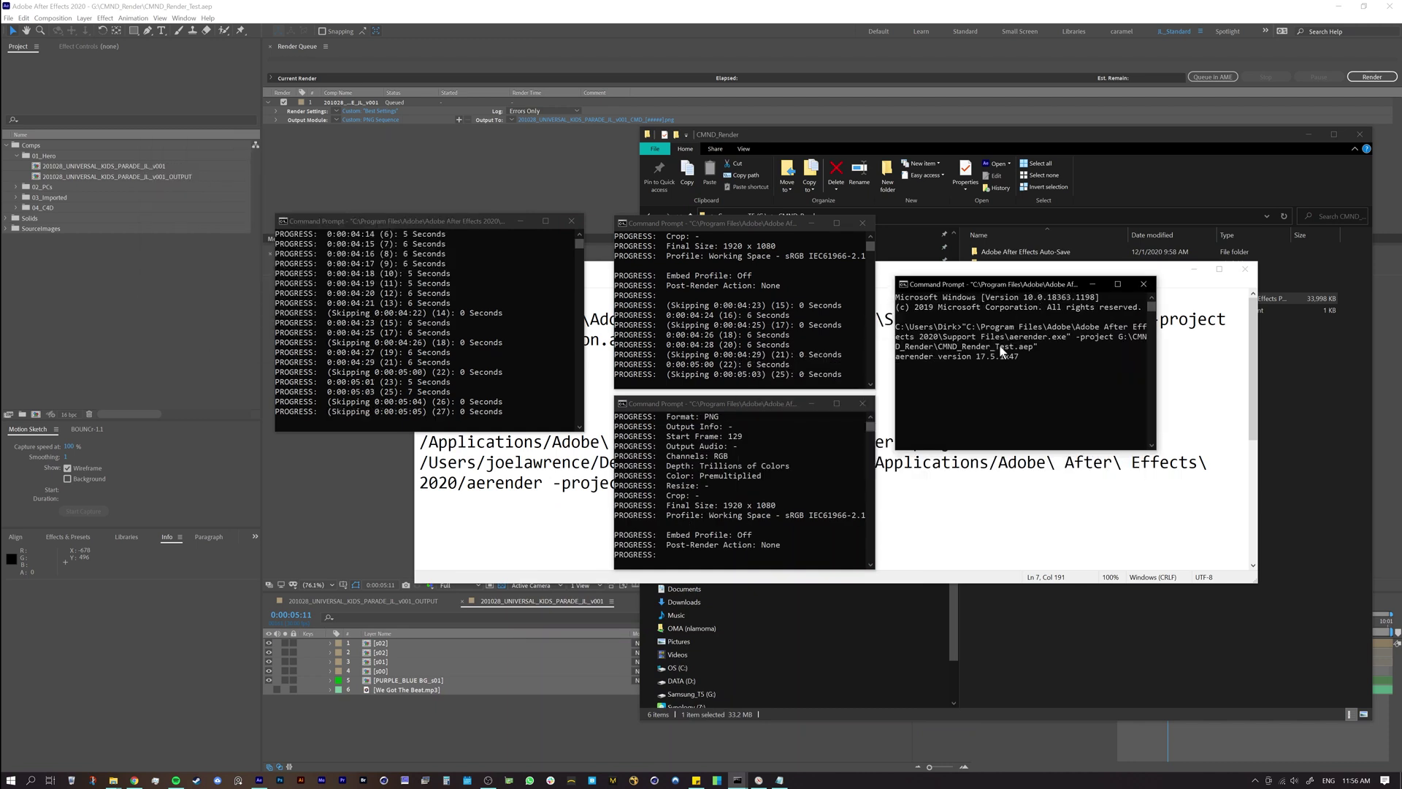
{"action": "left_click_drag", "start_coordinate": [980, 288], "coordinate": [354, 447]}
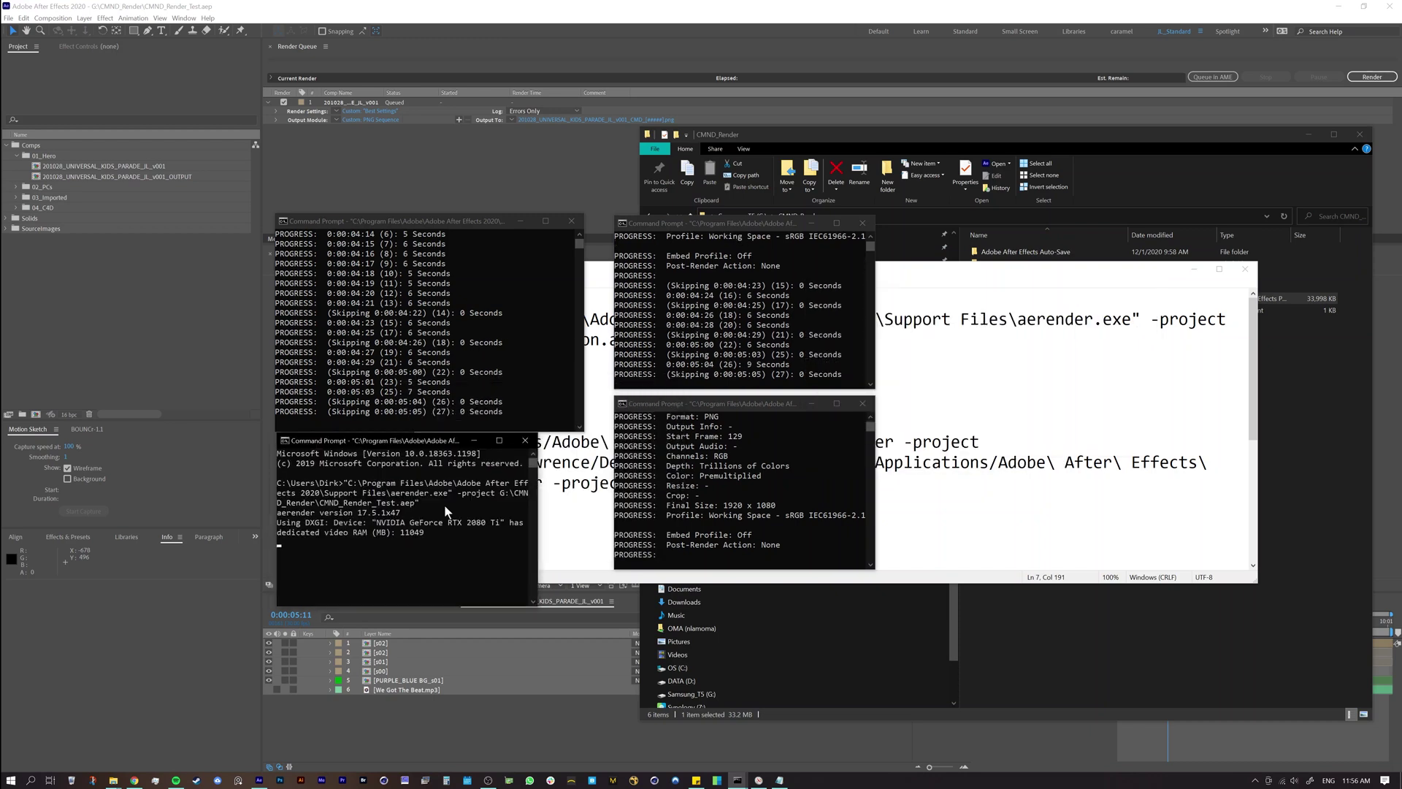
Step: Open a fifth Command Prompt, paste the aerender command and run it
{"action": "right_click", "coordinate": [738, 782]}
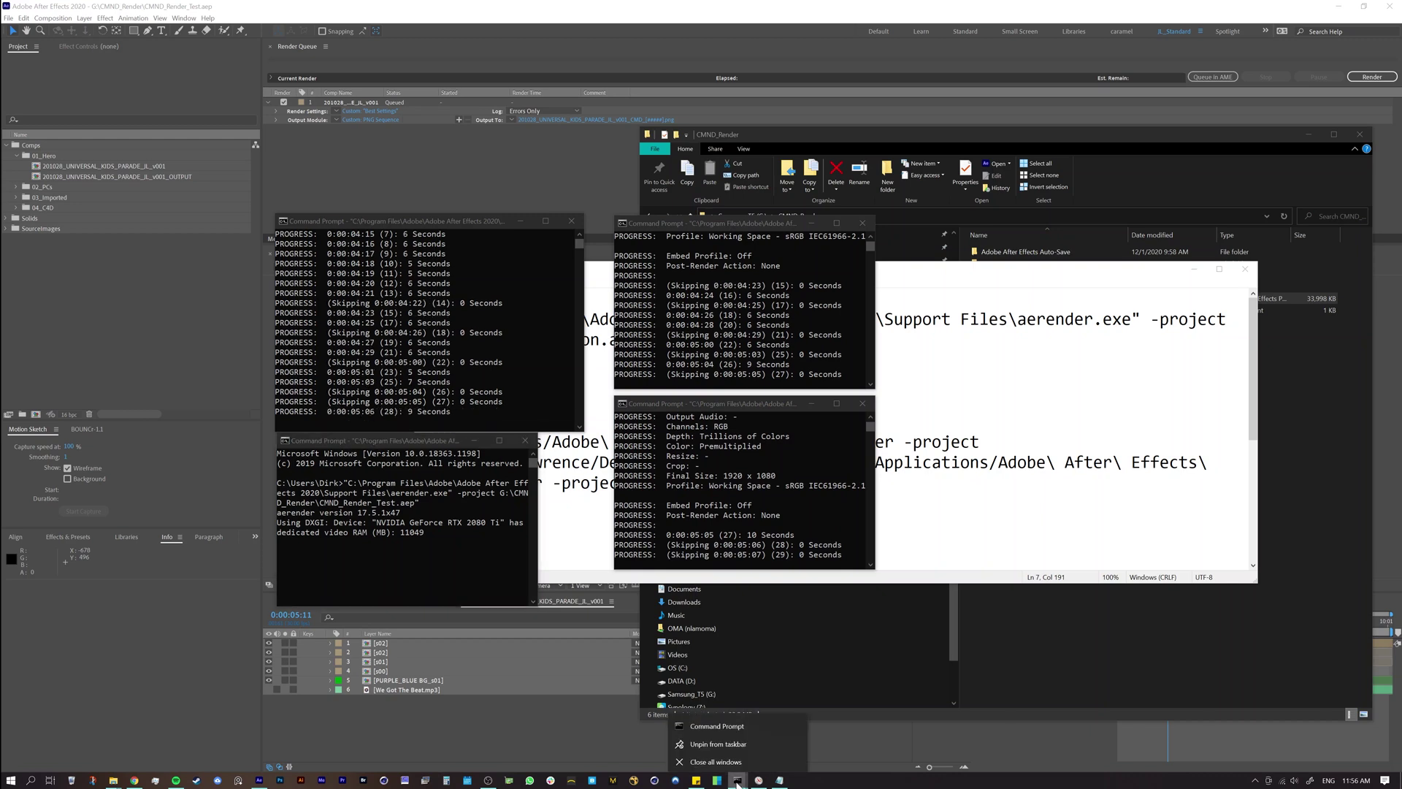
{"action": "left_click", "coordinate": [743, 726]}
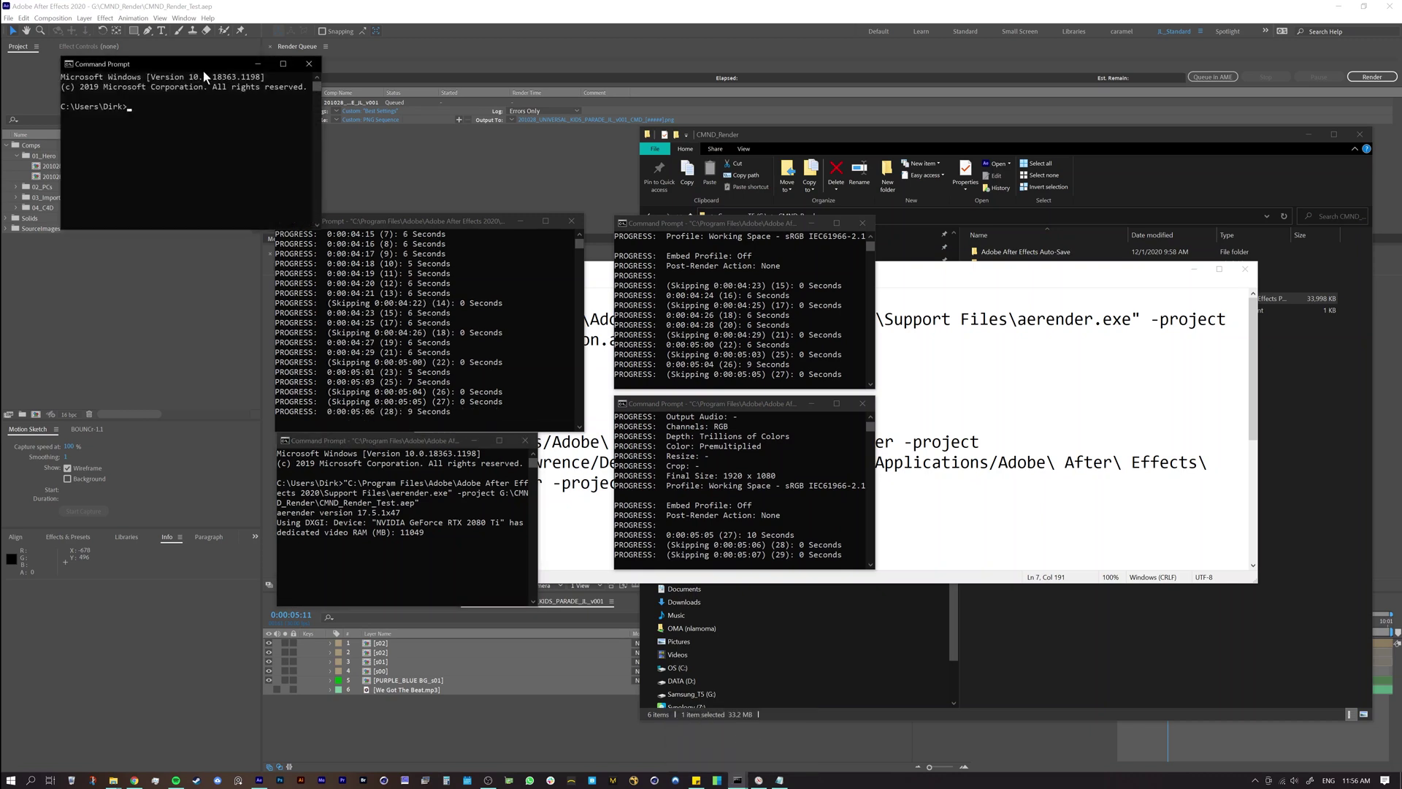
{"action": "left_click_drag", "start_coordinate": [203, 65], "coordinate": [1027, 235]}
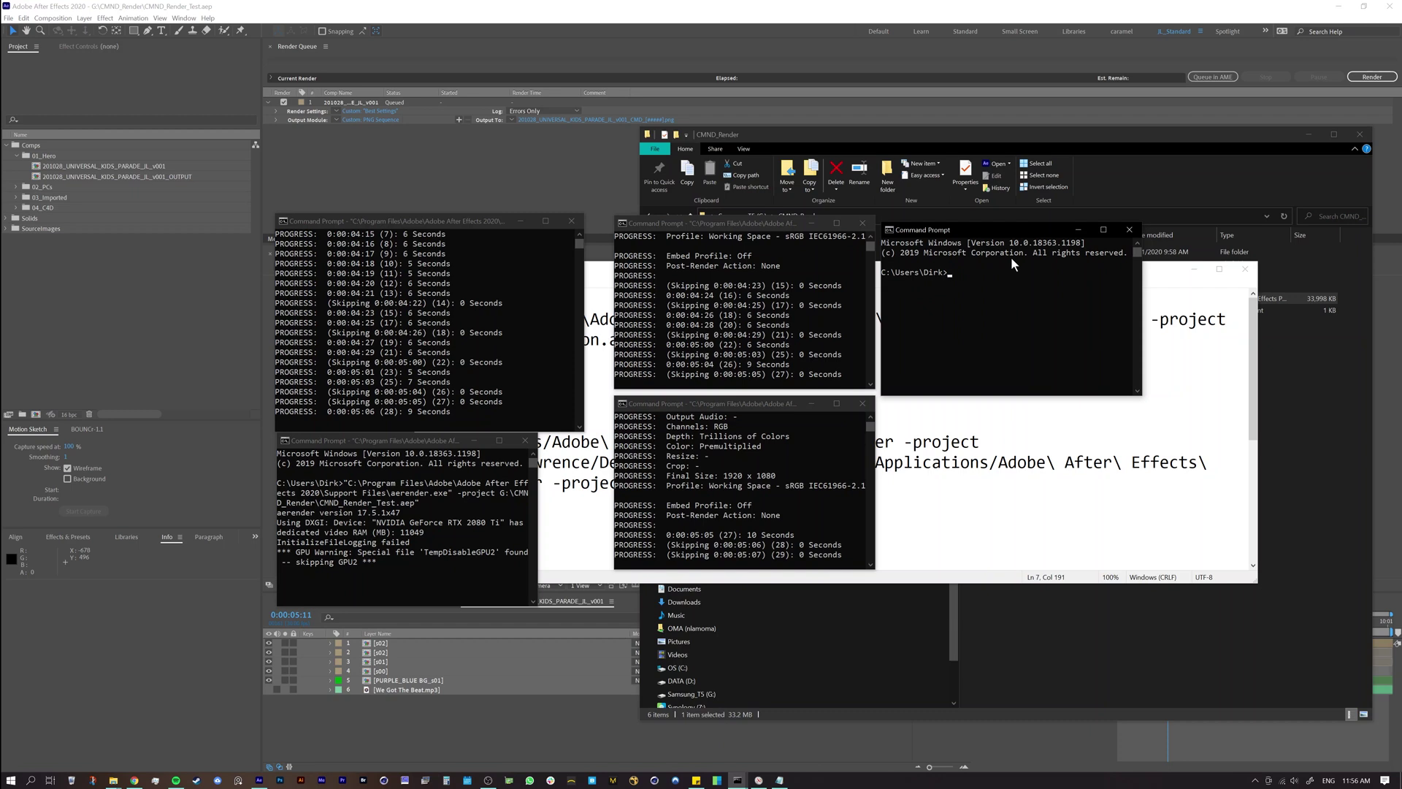
{"action": "right_click", "coordinate": [1010, 256]}
{"action": "key", "text": "Return"}
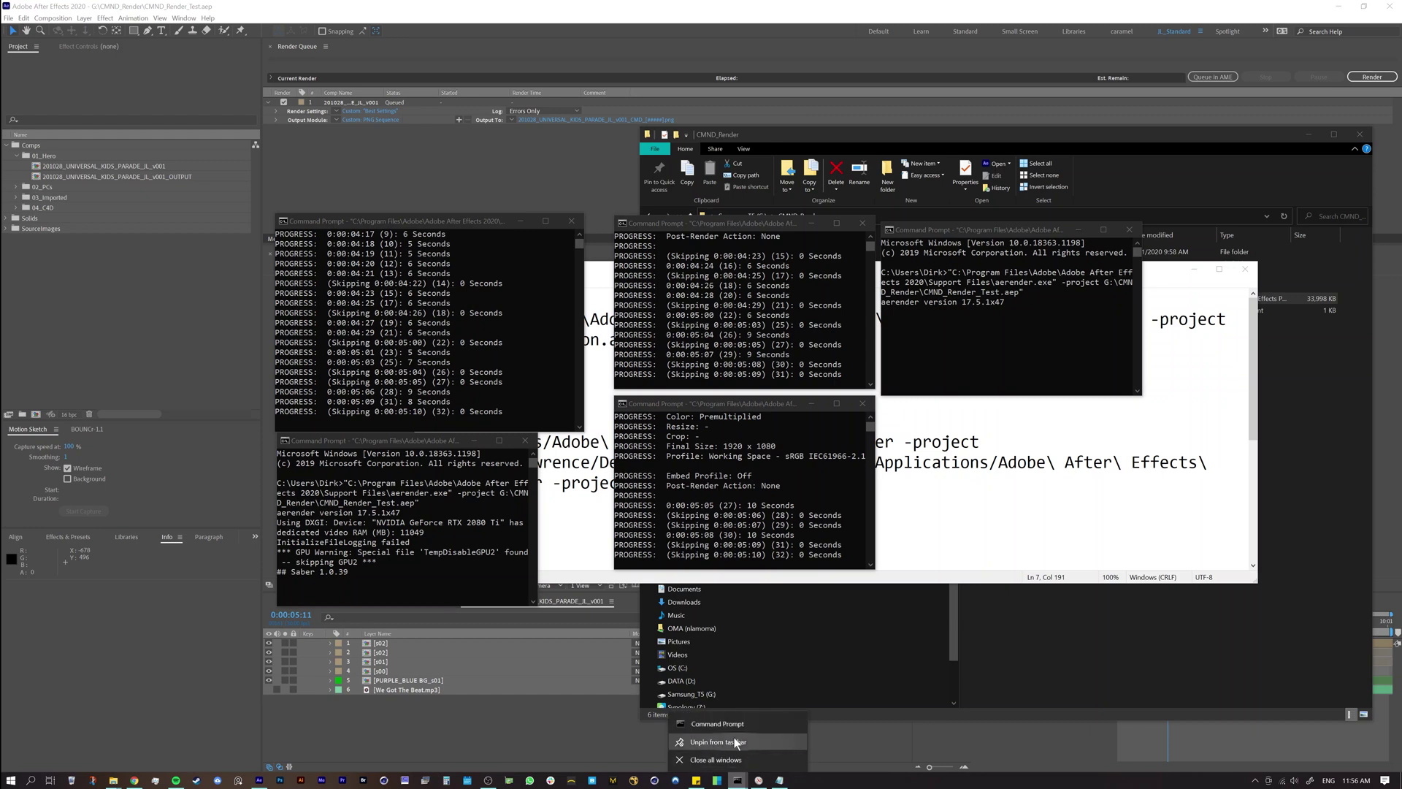
Step: Open a sixth prompt, paste the aerender command, and bring up Resource Monitor's CPU usage
{"action": "middle_click", "coordinate": [738, 780]}
{"action": "left_click_drag", "start_coordinate": [292, 135], "coordinate": [1059, 411]}
{"action": "right_click", "coordinate": [1023, 448]}
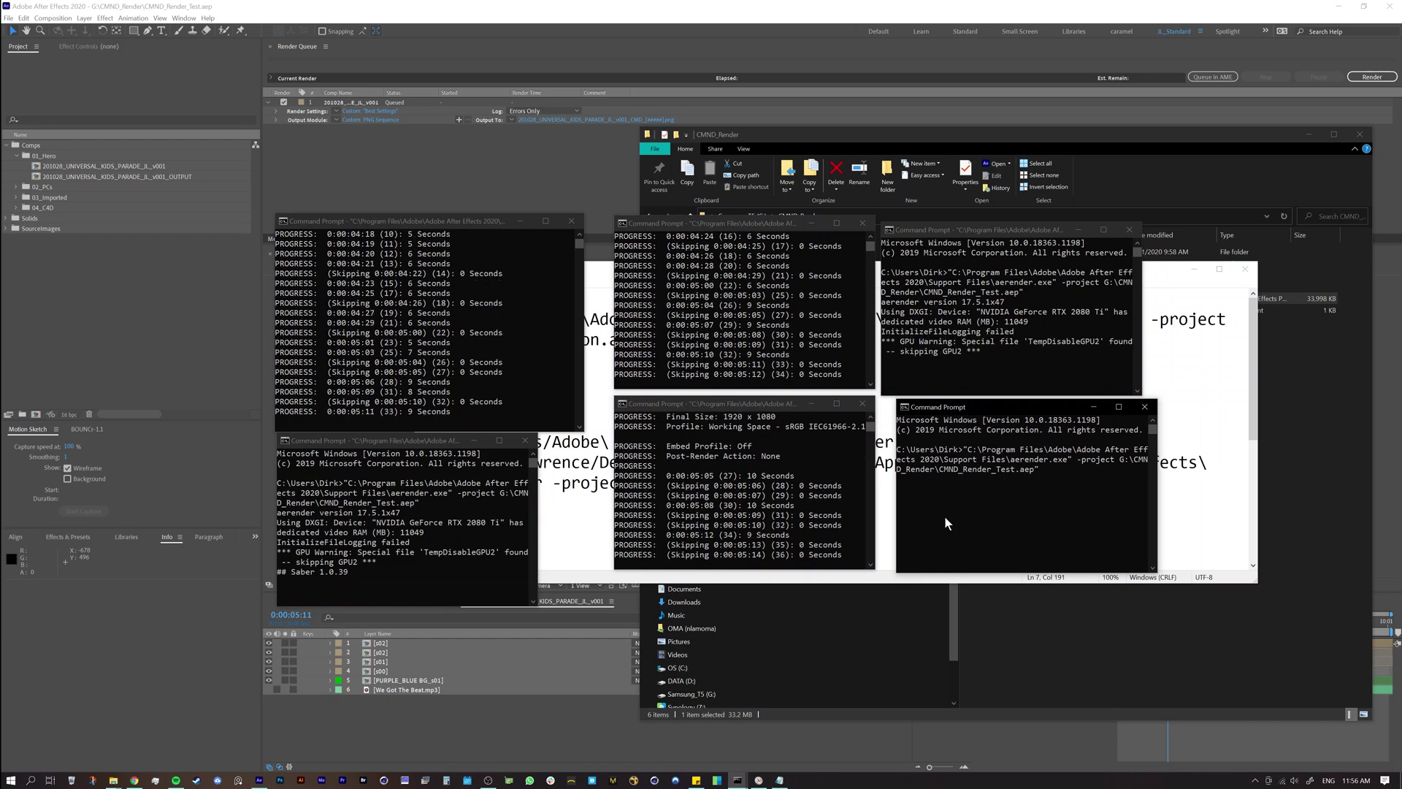
{"action": "left_click", "coordinate": [758, 781]}
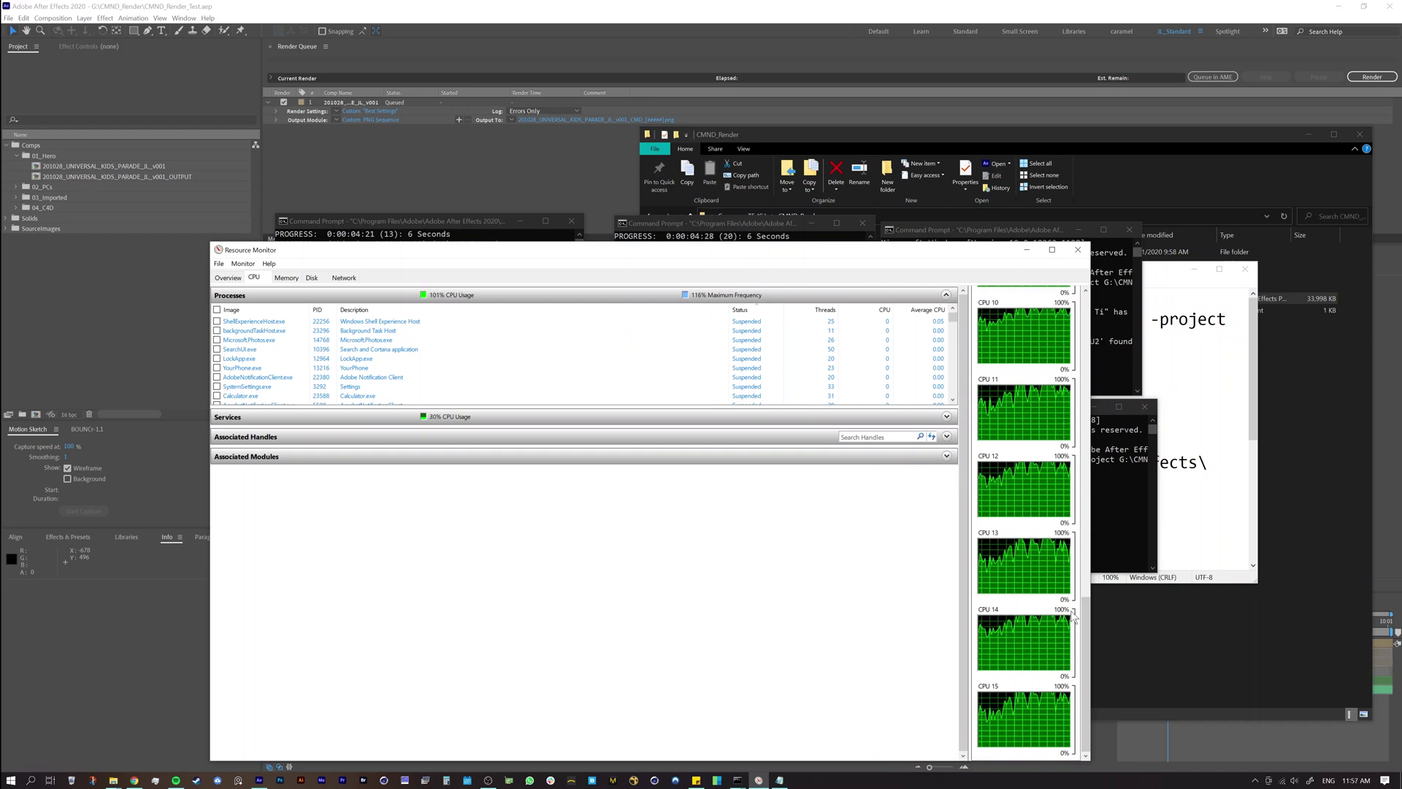
Step: Hide Resource Monitor, line up the lower windows, and start the sixth aerender render
{"action": "left_click", "coordinate": [1027, 251]}
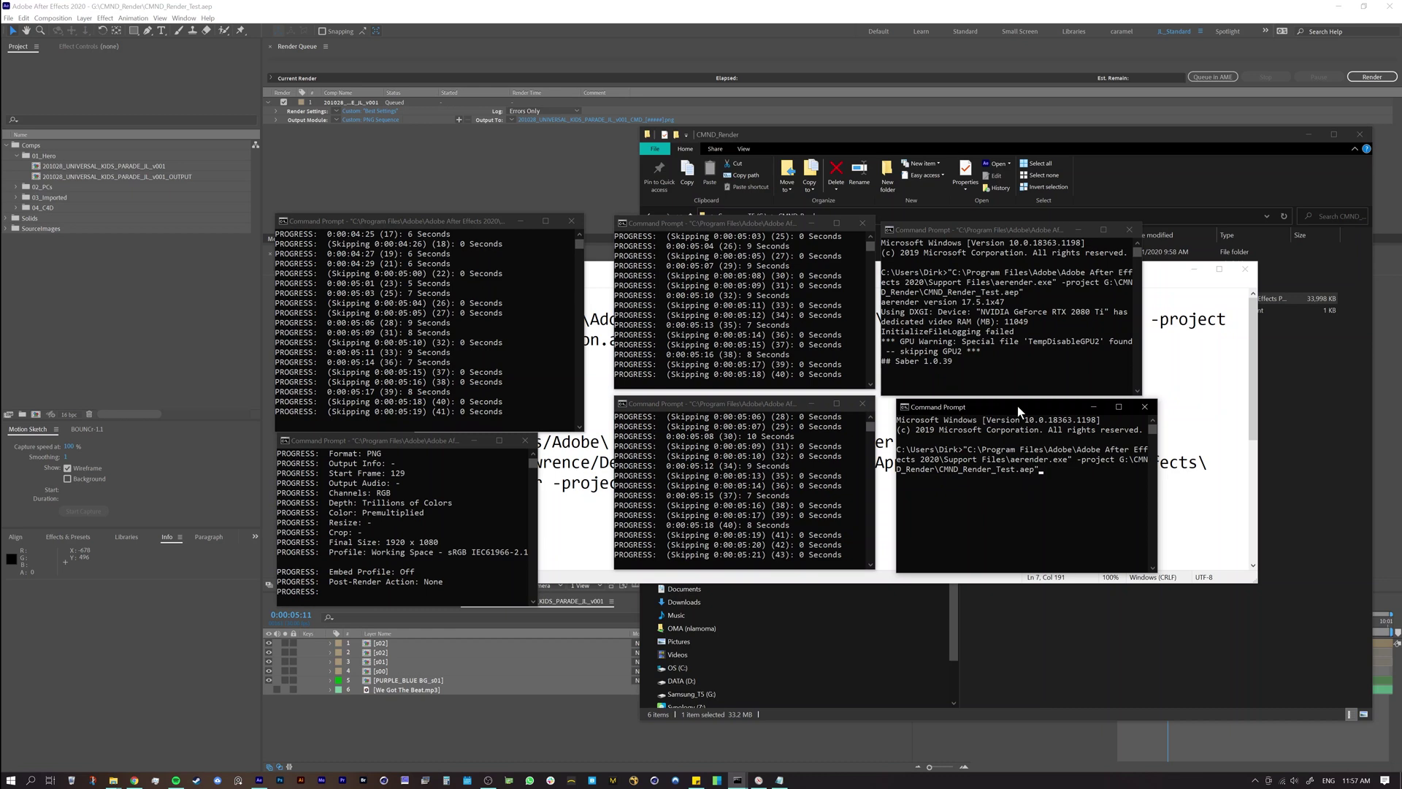
{"action": "left_click_drag", "start_coordinate": [1017, 410], "coordinate": [1007, 411]}
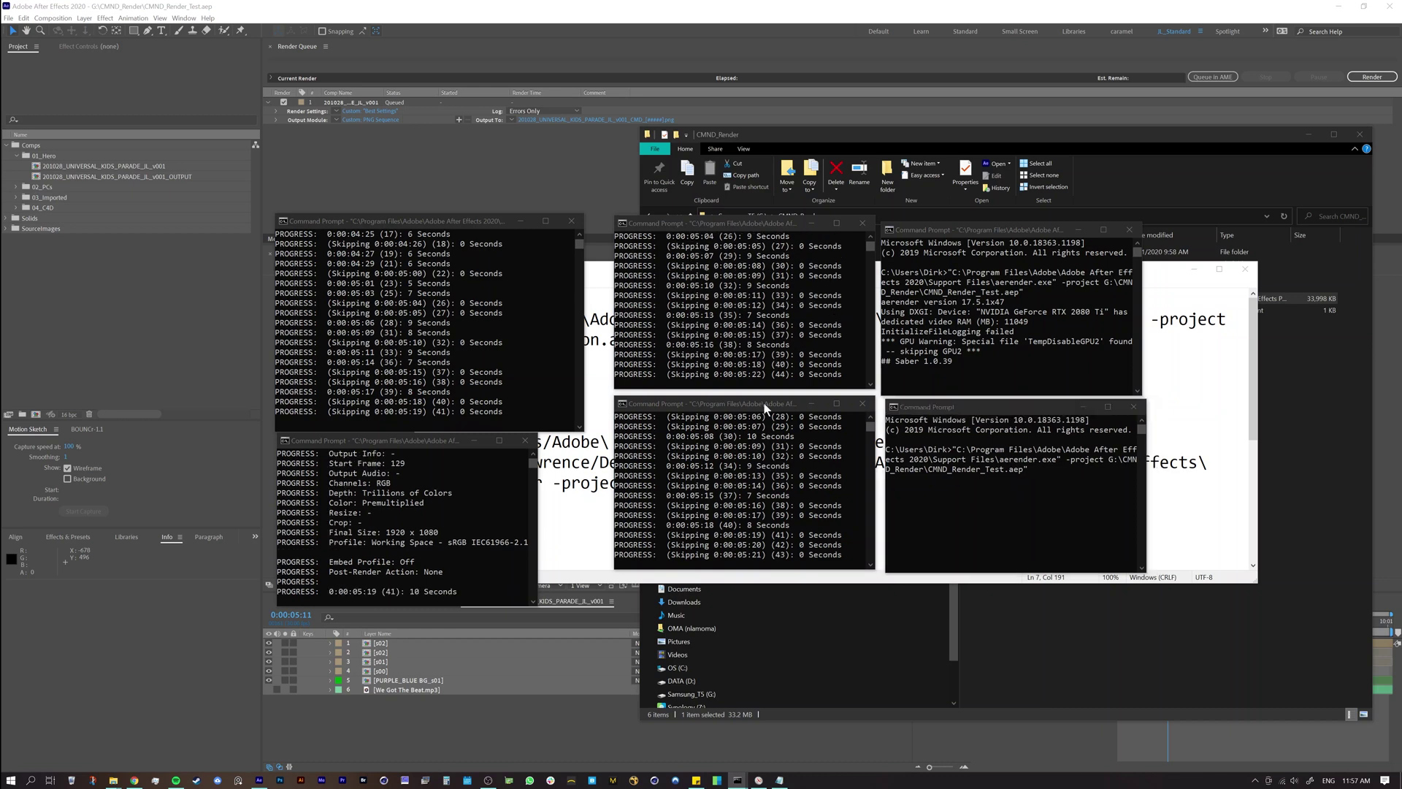
{"action": "left_click_drag", "start_coordinate": [768, 401], "coordinate": [764, 403]}
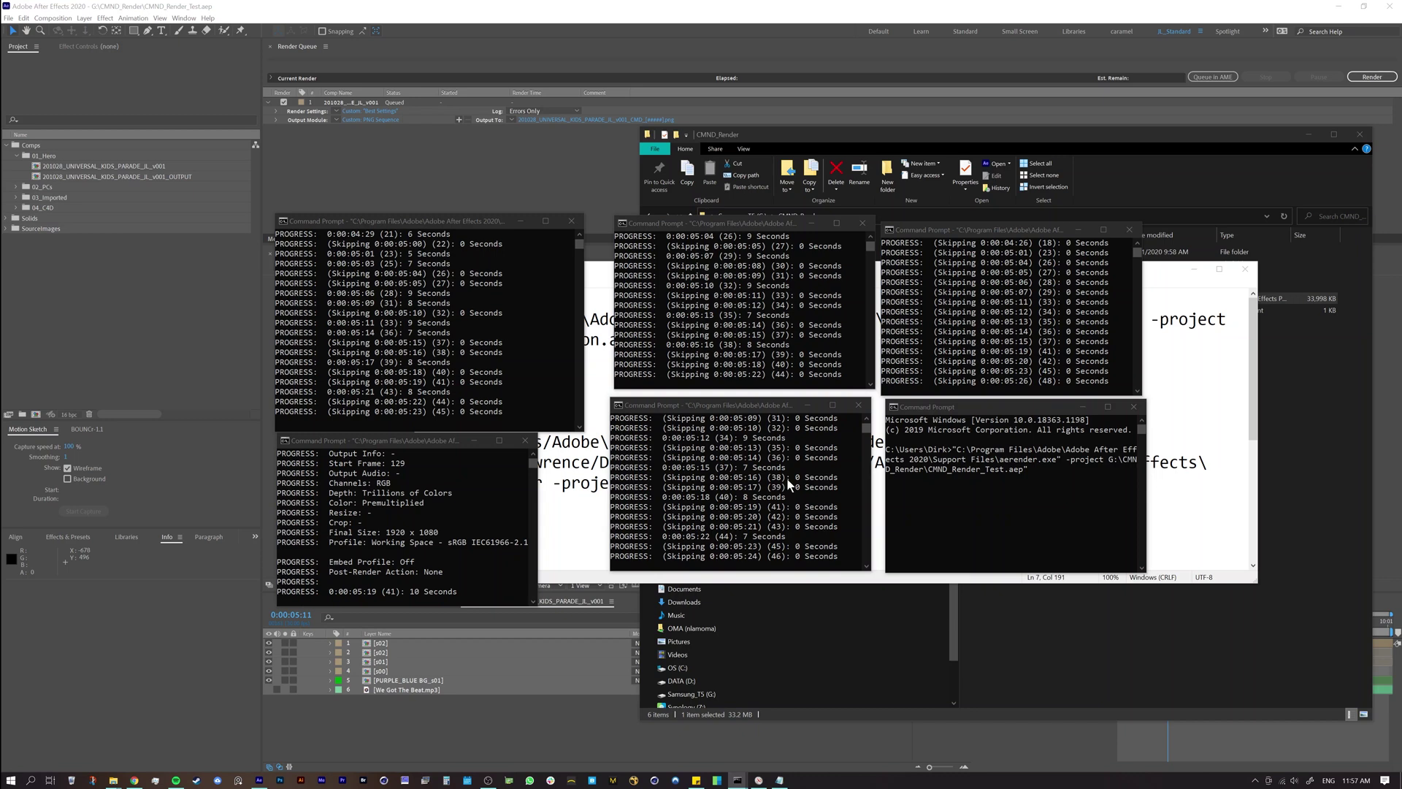
{"action": "left_click", "coordinate": [1031, 466]}
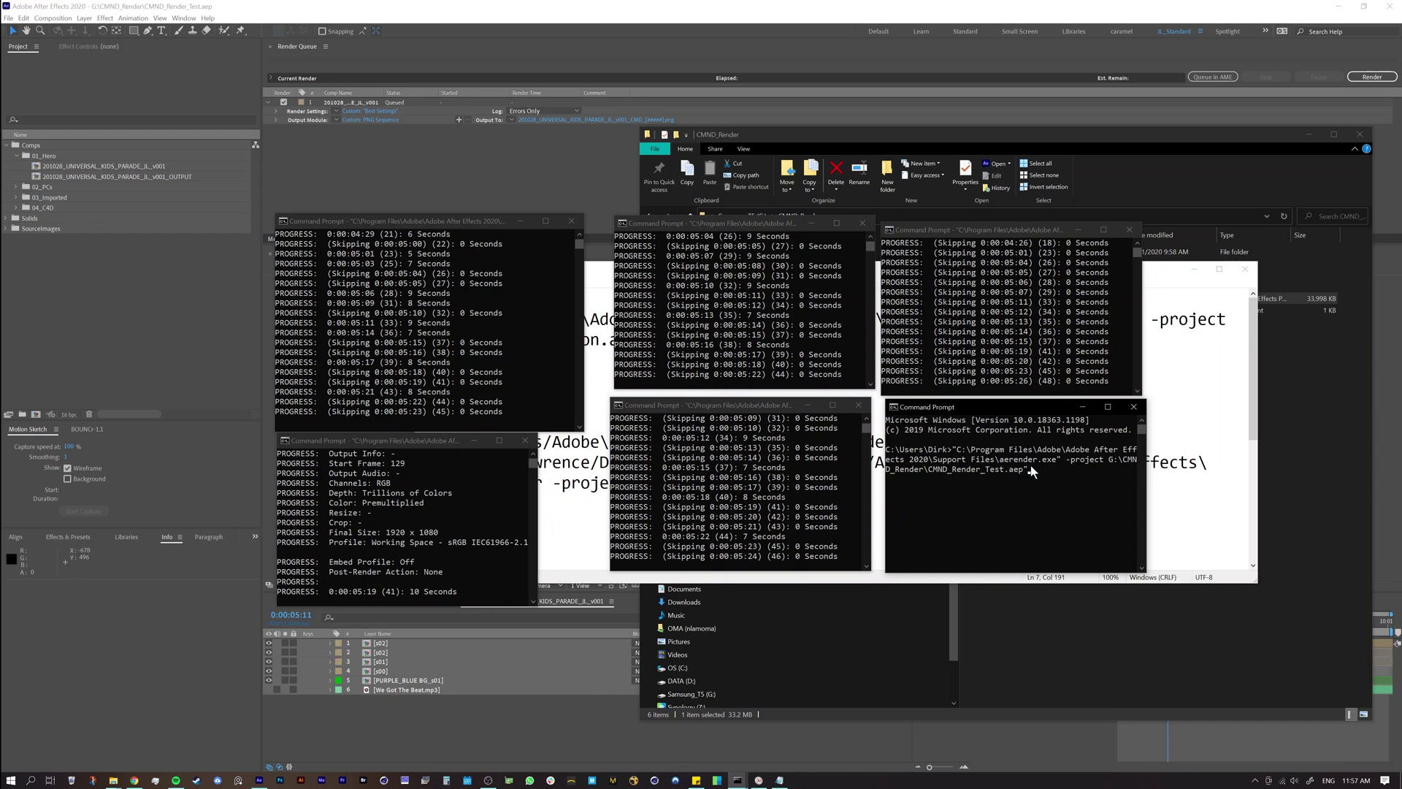
{"action": "key", "text": "Return"}
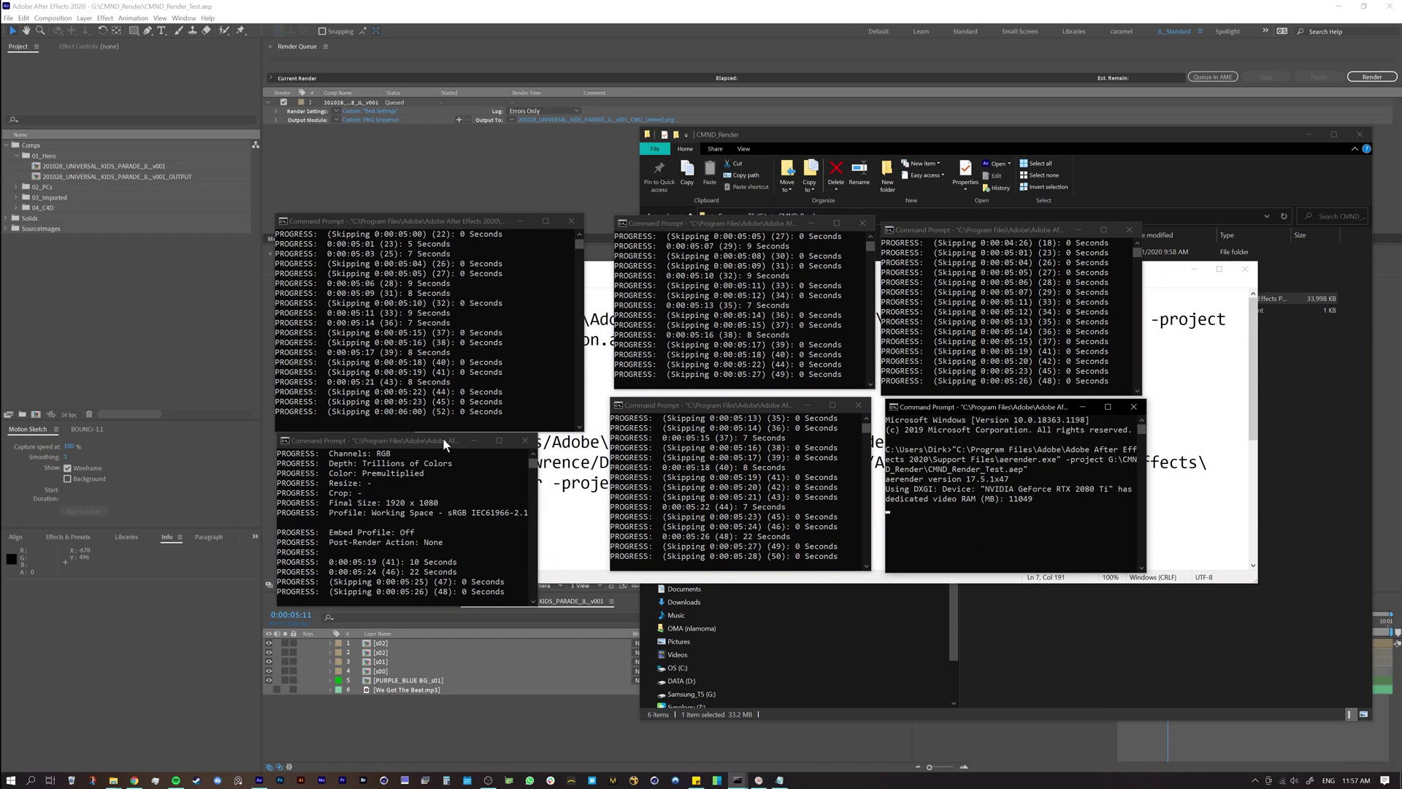
Step: Recheck Resource Monitor and widen the lower-left console while renders finish in 6 Min, 8 Sec
{"action": "left_click_drag", "start_coordinate": [443, 437], "coordinate": [440, 439]}
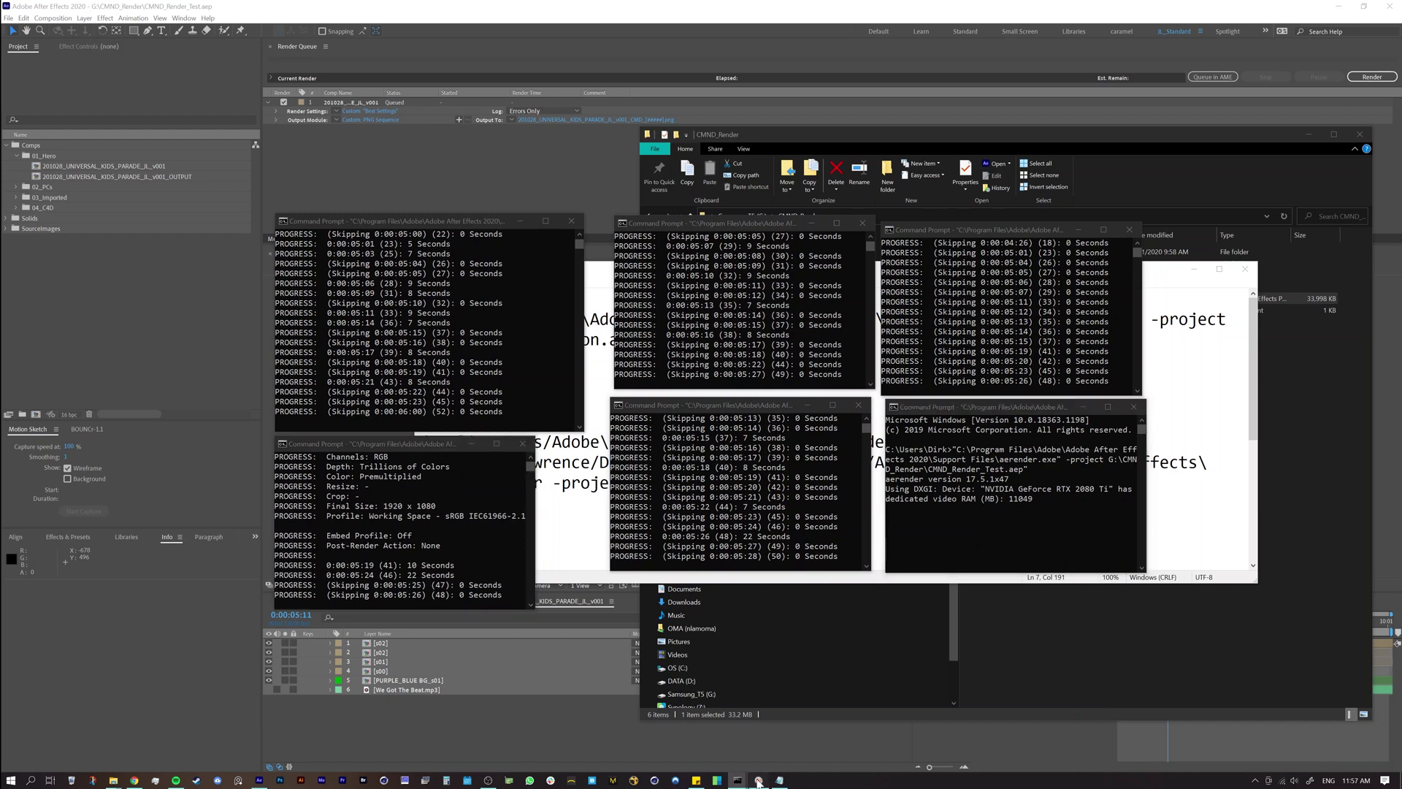
{"action": "left_click", "coordinate": [758, 779]}
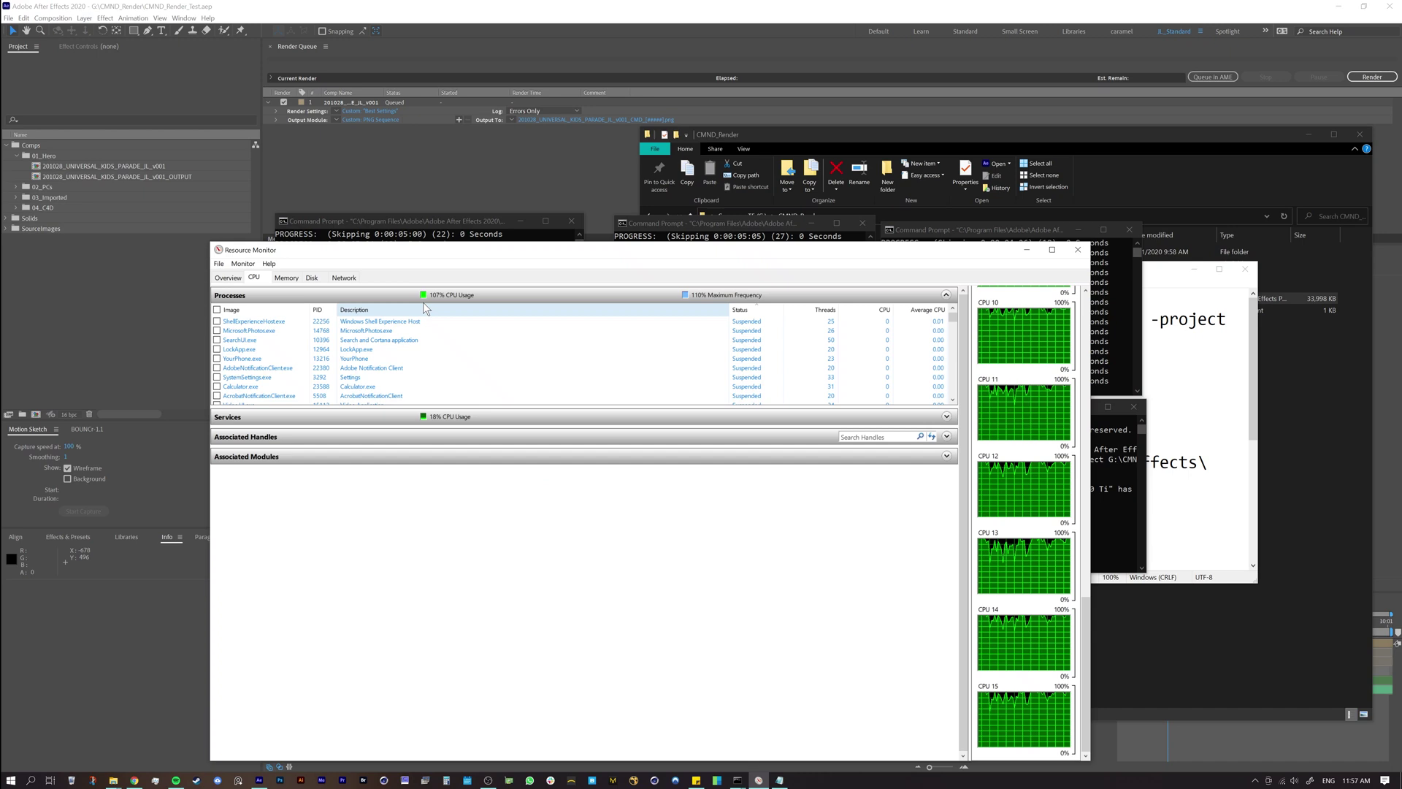
{"action": "left_click", "coordinate": [1027, 250]}
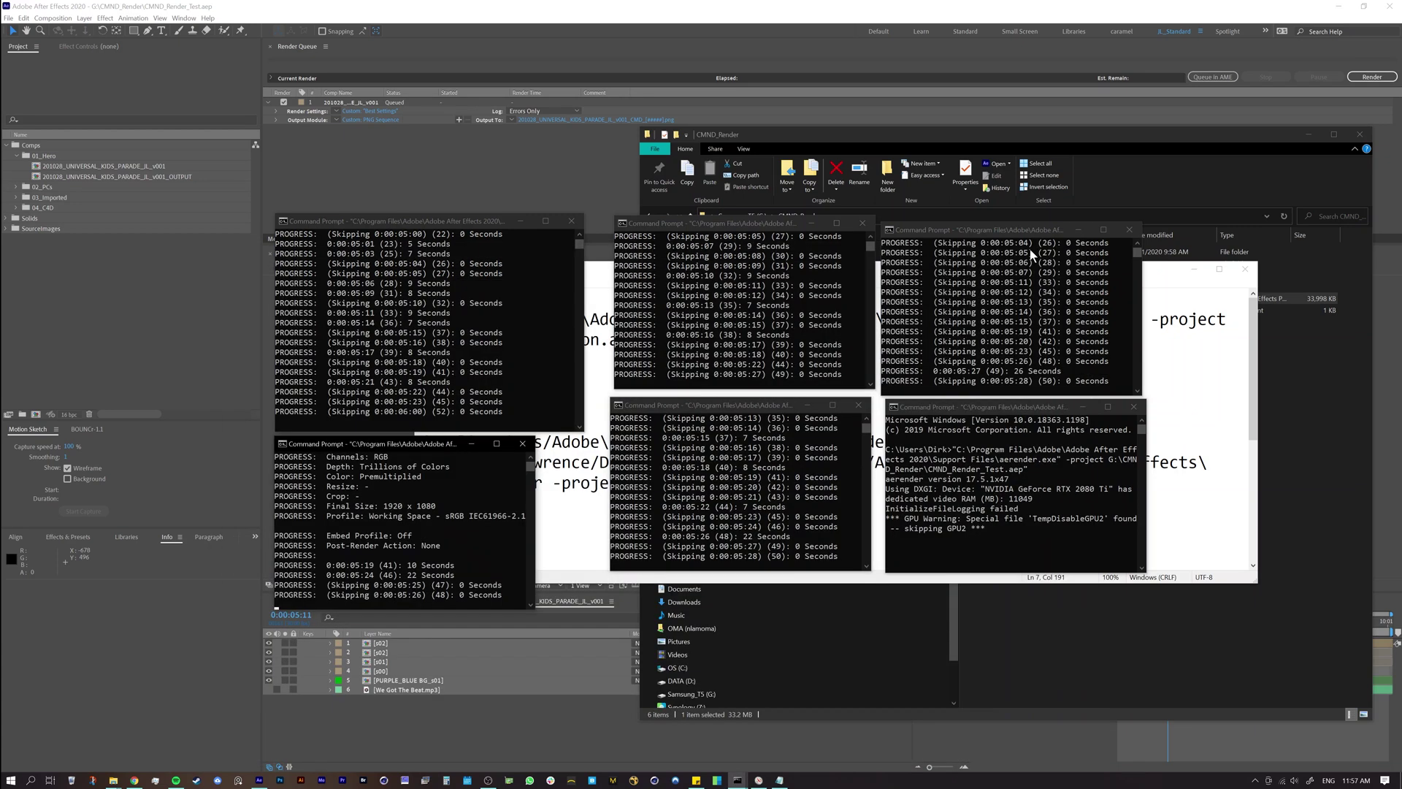
{"action": "left_click_drag", "start_coordinate": [534, 610], "coordinate": [586, 612]}
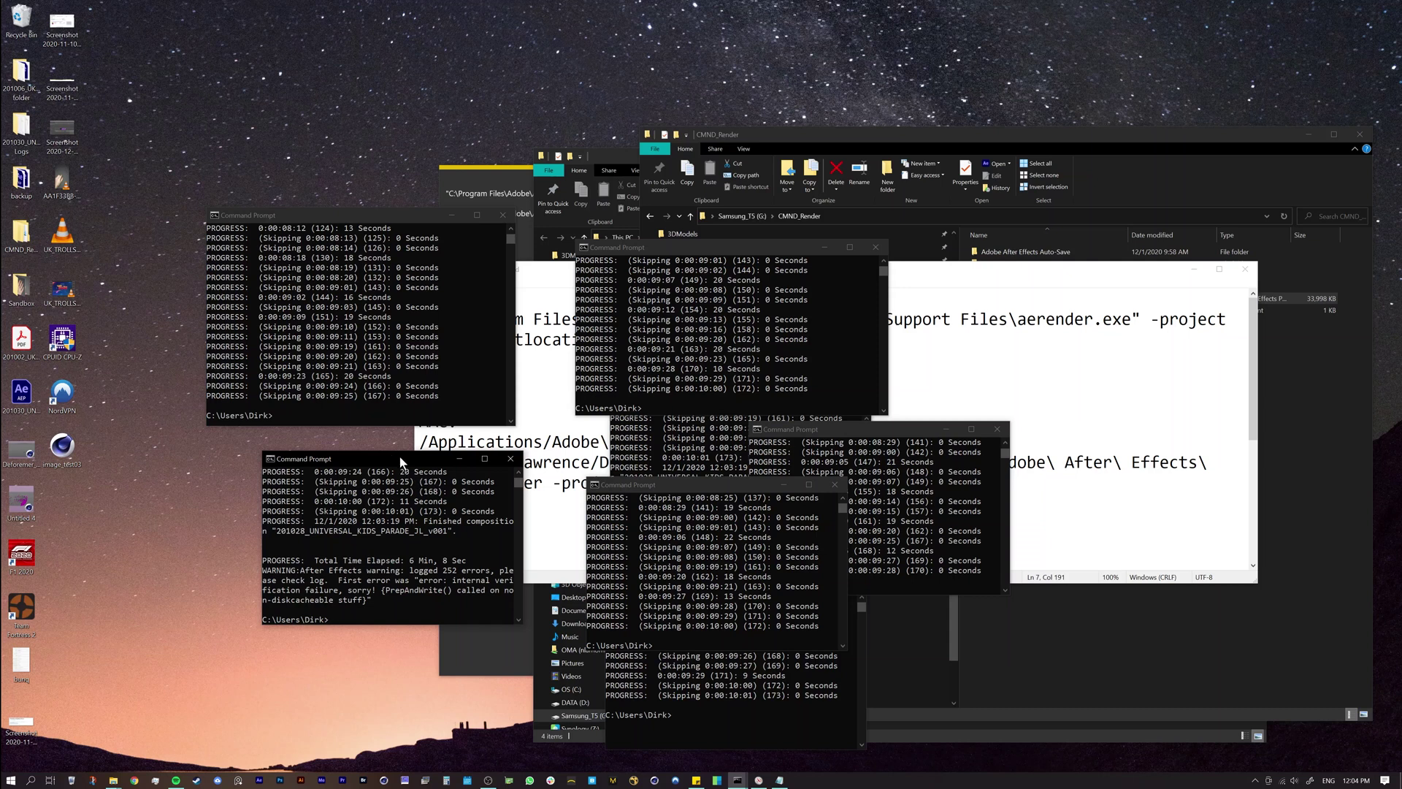
Step: Rearrange the finished render consoles and bring the CMND_Render_Test aerender notes forward
{"action": "left_click_drag", "start_coordinate": [401, 457], "coordinate": [405, 472]}
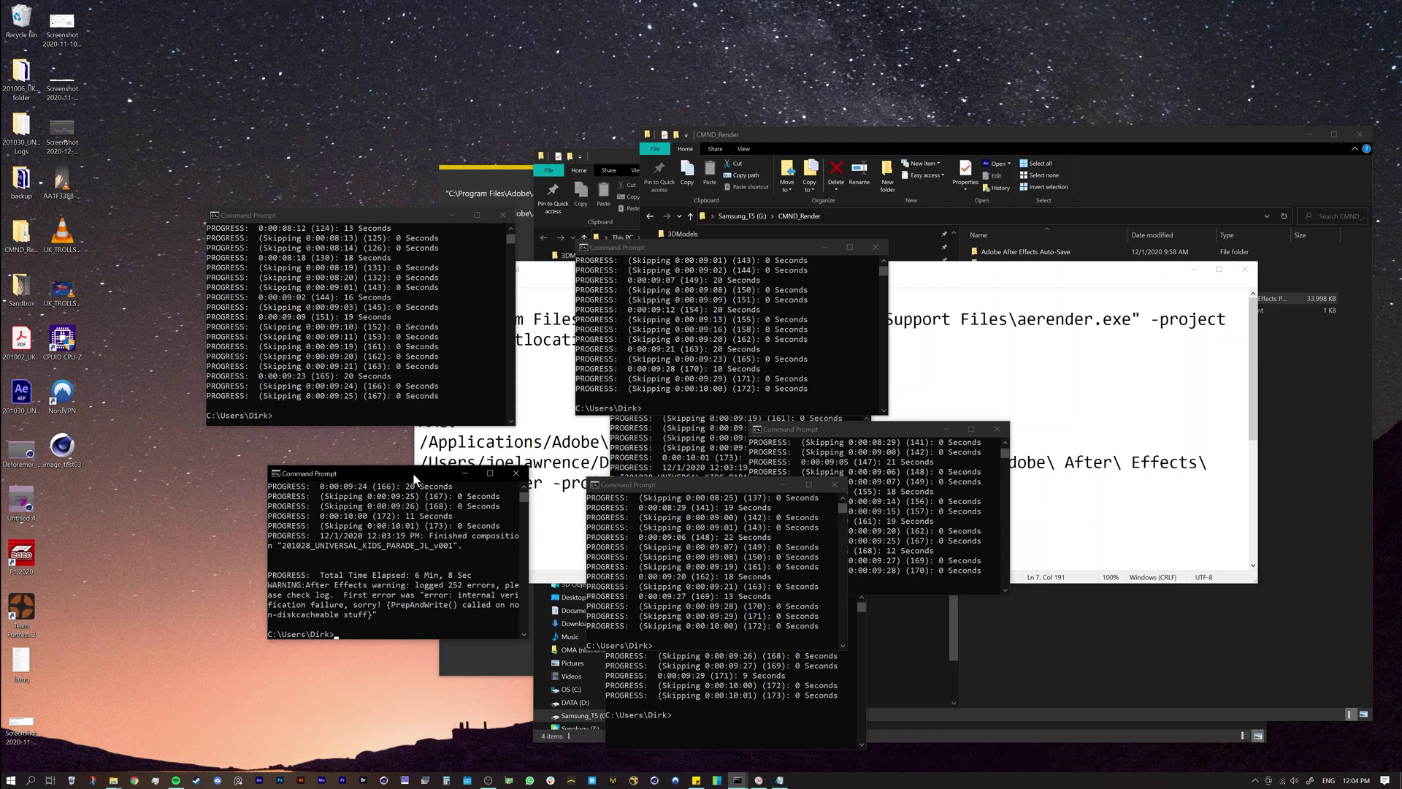
{"action": "left_click_drag", "start_coordinate": [729, 488], "coordinate": [799, 545]}
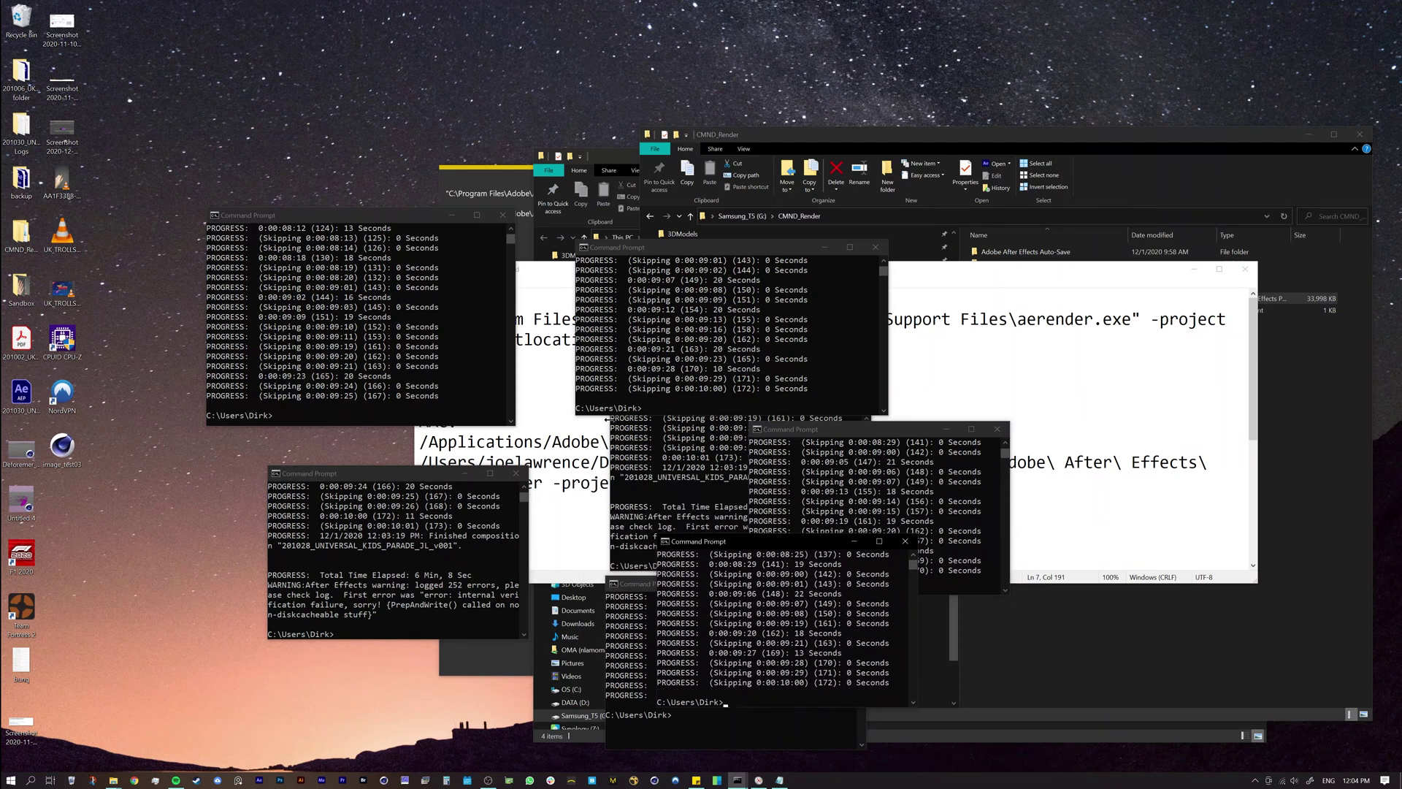
{"action": "left_click_drag", "start_coordinate": [422, 476], "coordinate": [406, 474]}
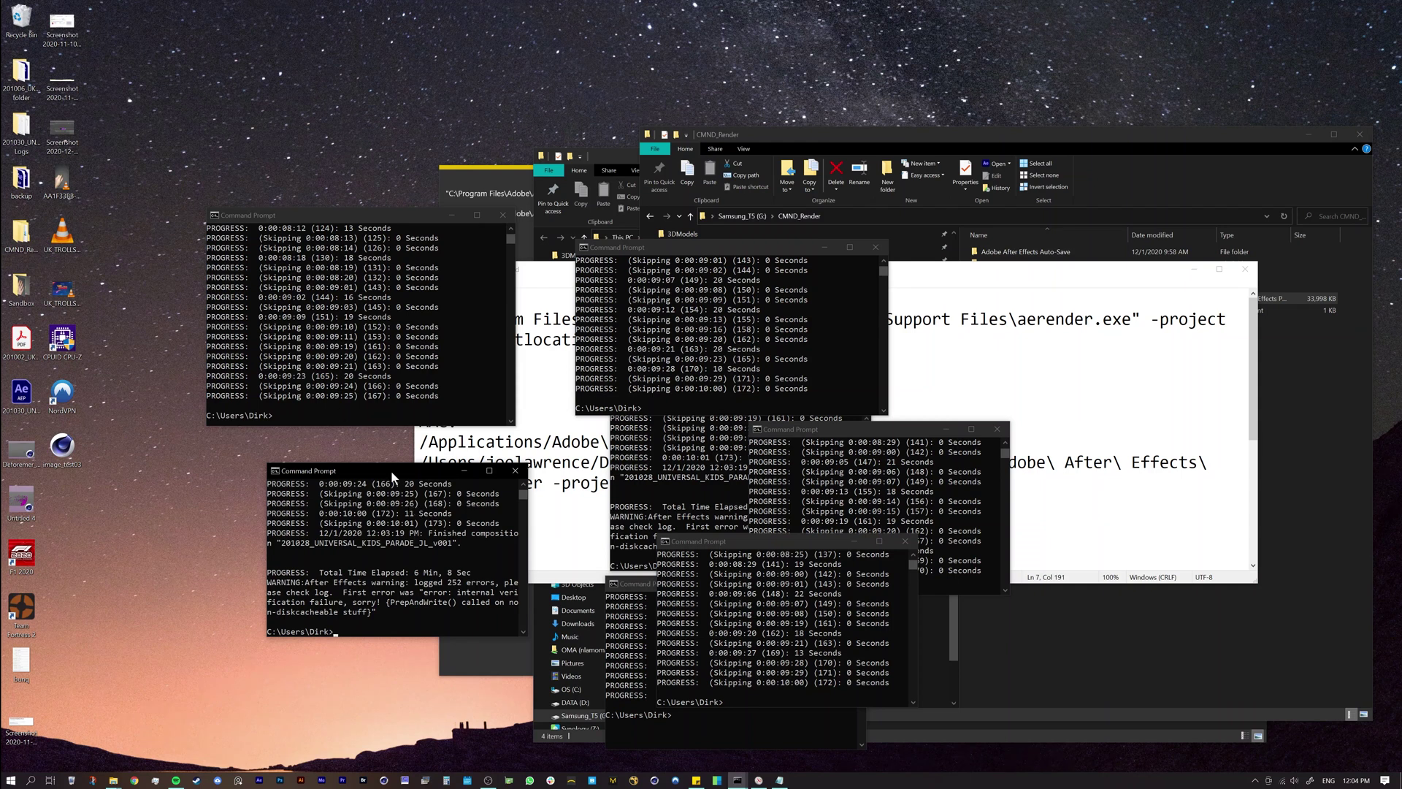
{"action": "left_click_drag", "start_coordinate": [396, 471], "coordinate": [400, 475]}
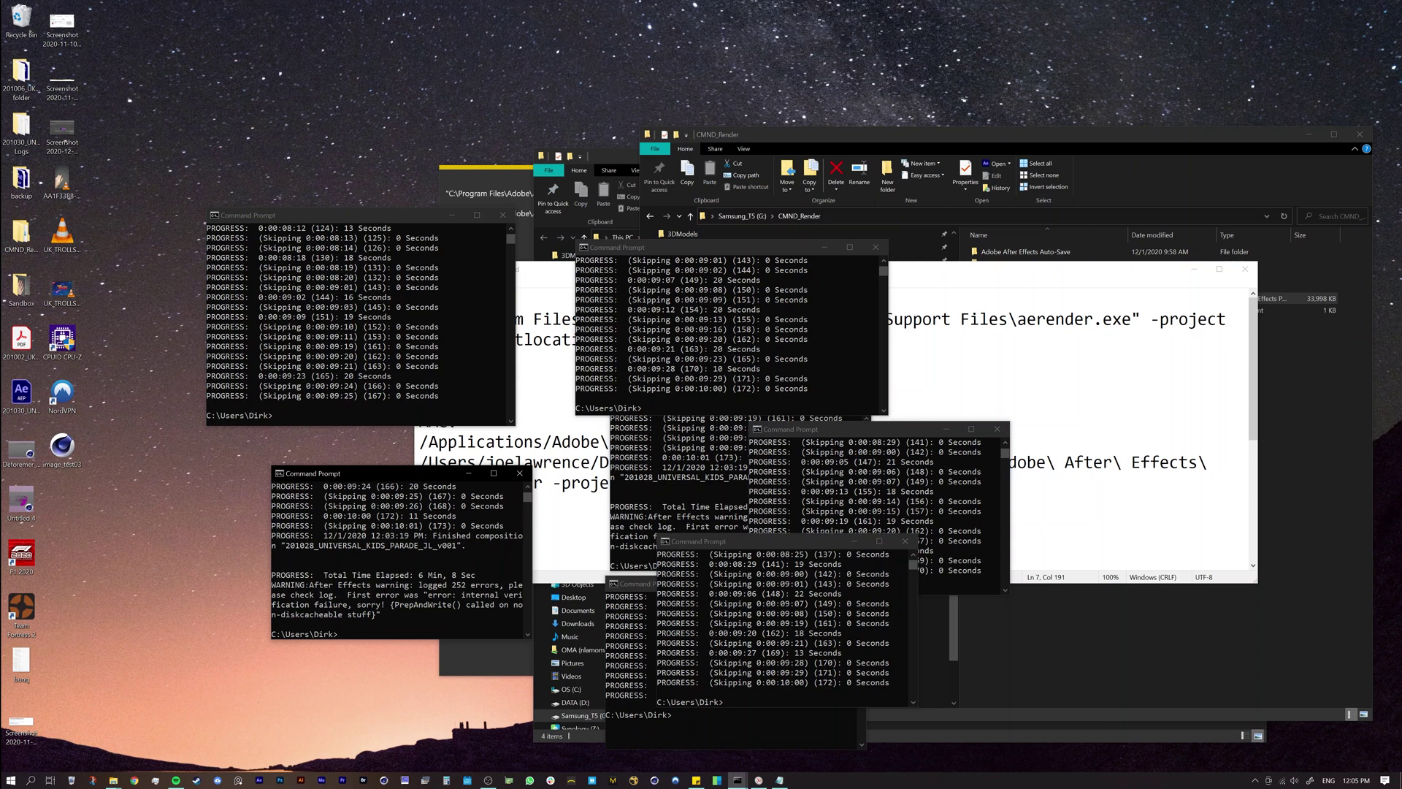
{"action": "left_click_drag", "start_coordinate": [939, 281], "coordinate": [781, 216]}
Step: Enlarge the Notepad notes and select the Windows aerender.exe path and yourprojectlocation.aep placeholder
{"action": "left_click_drag", "start_coordinate": [1100, 514], "coordinate": [1175, 556]}
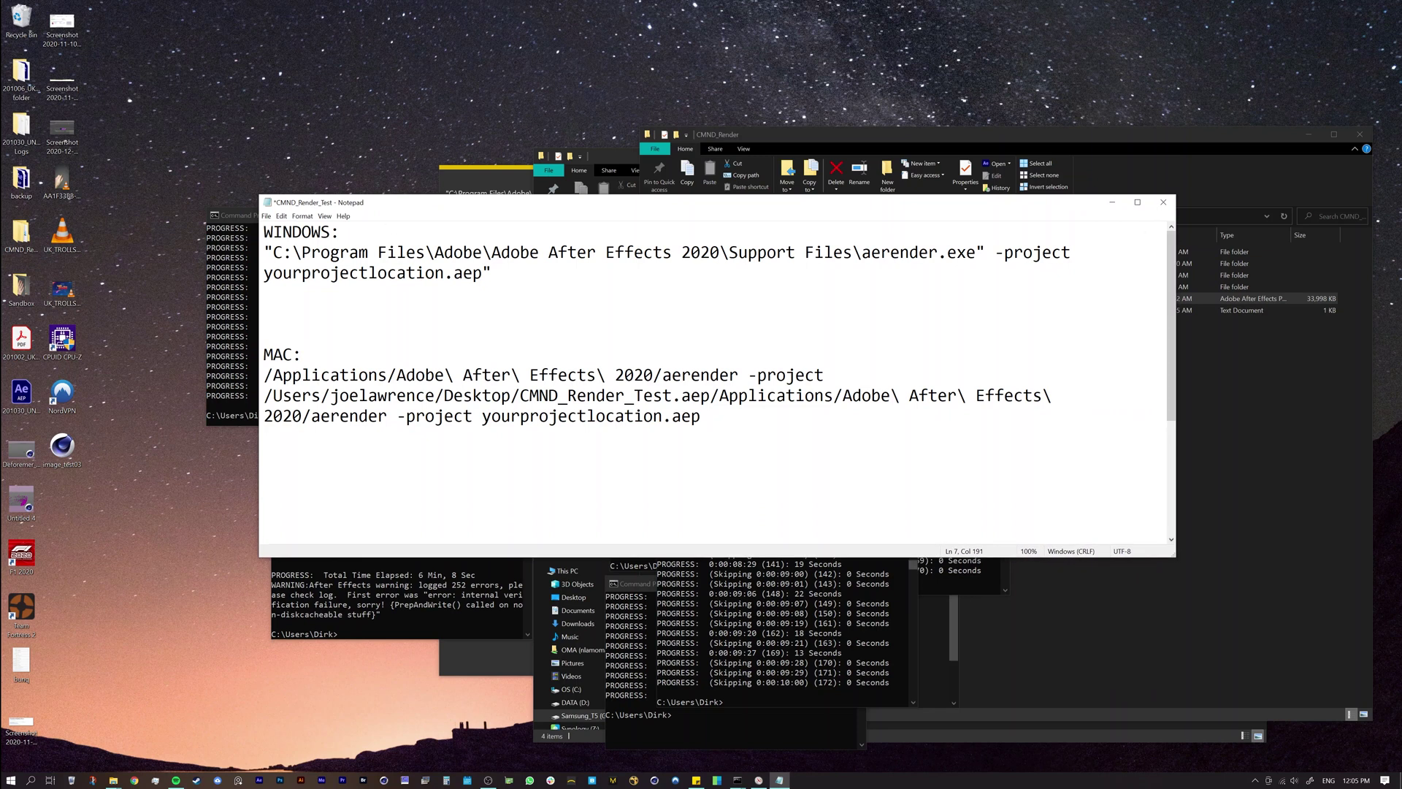
{"action": "left_click_drag", "start_coordinate": [273, 252], "coordinate": [1070, 252]}
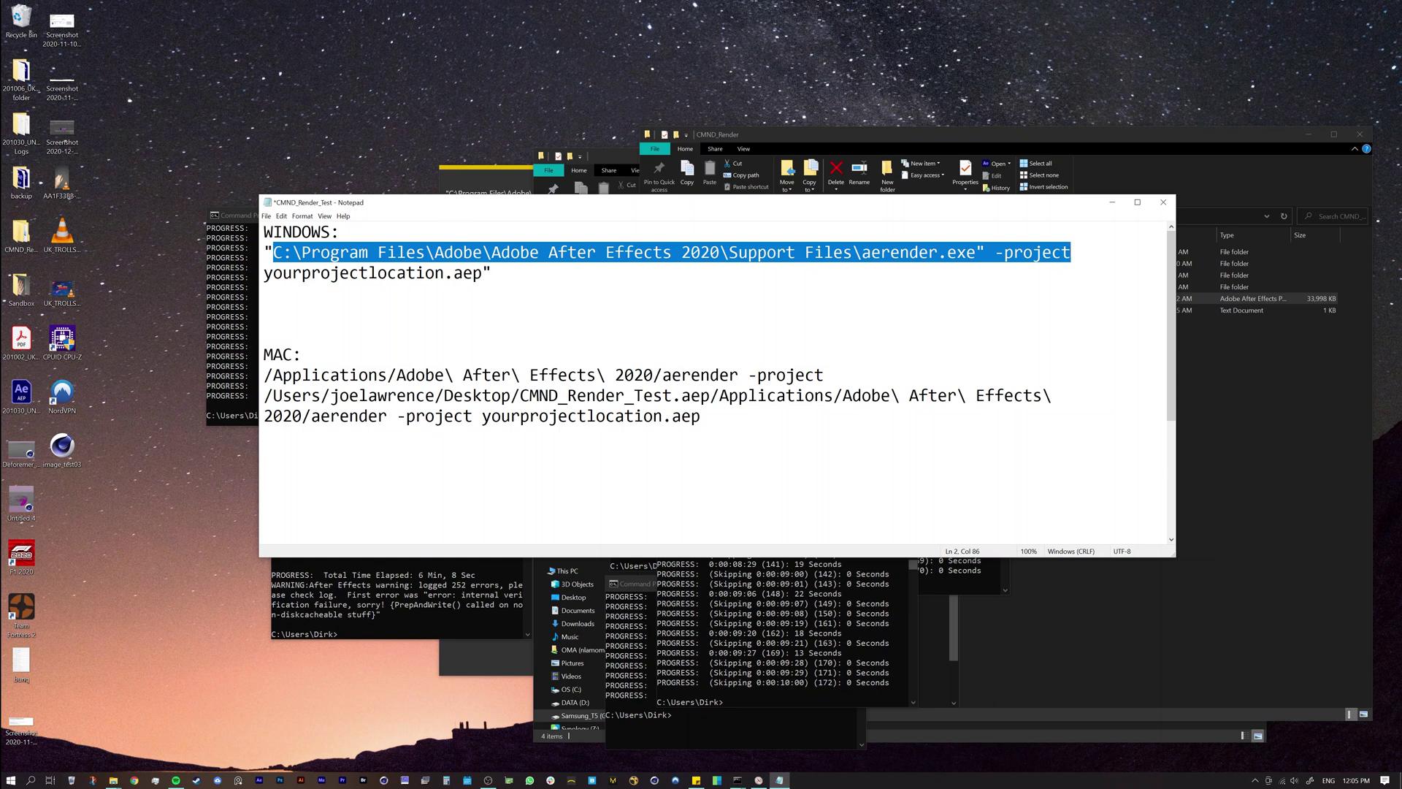
{"action": "key", "text": "Right"}
{"action": "key", "text": "shift+Down"}
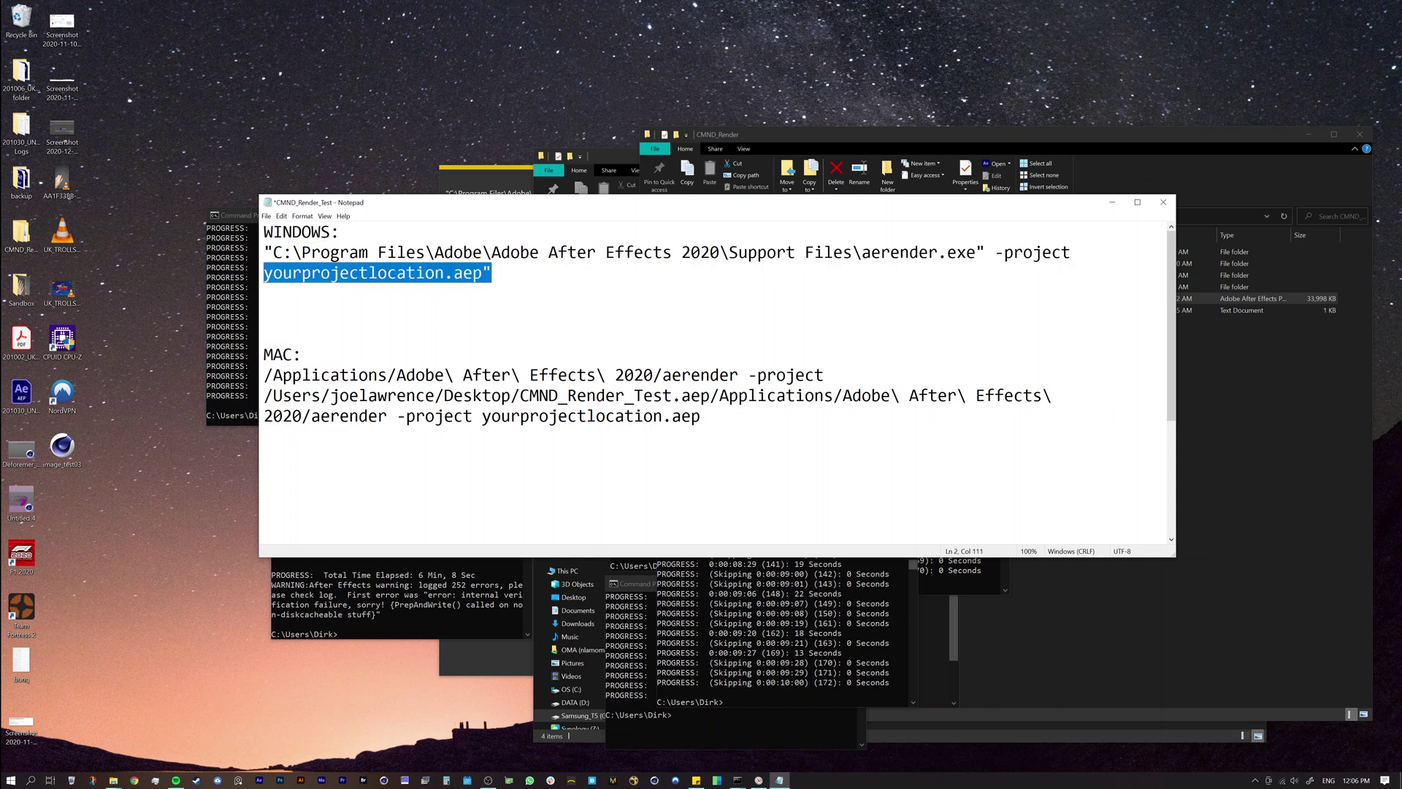
{"action": "key", "text": "Left"}
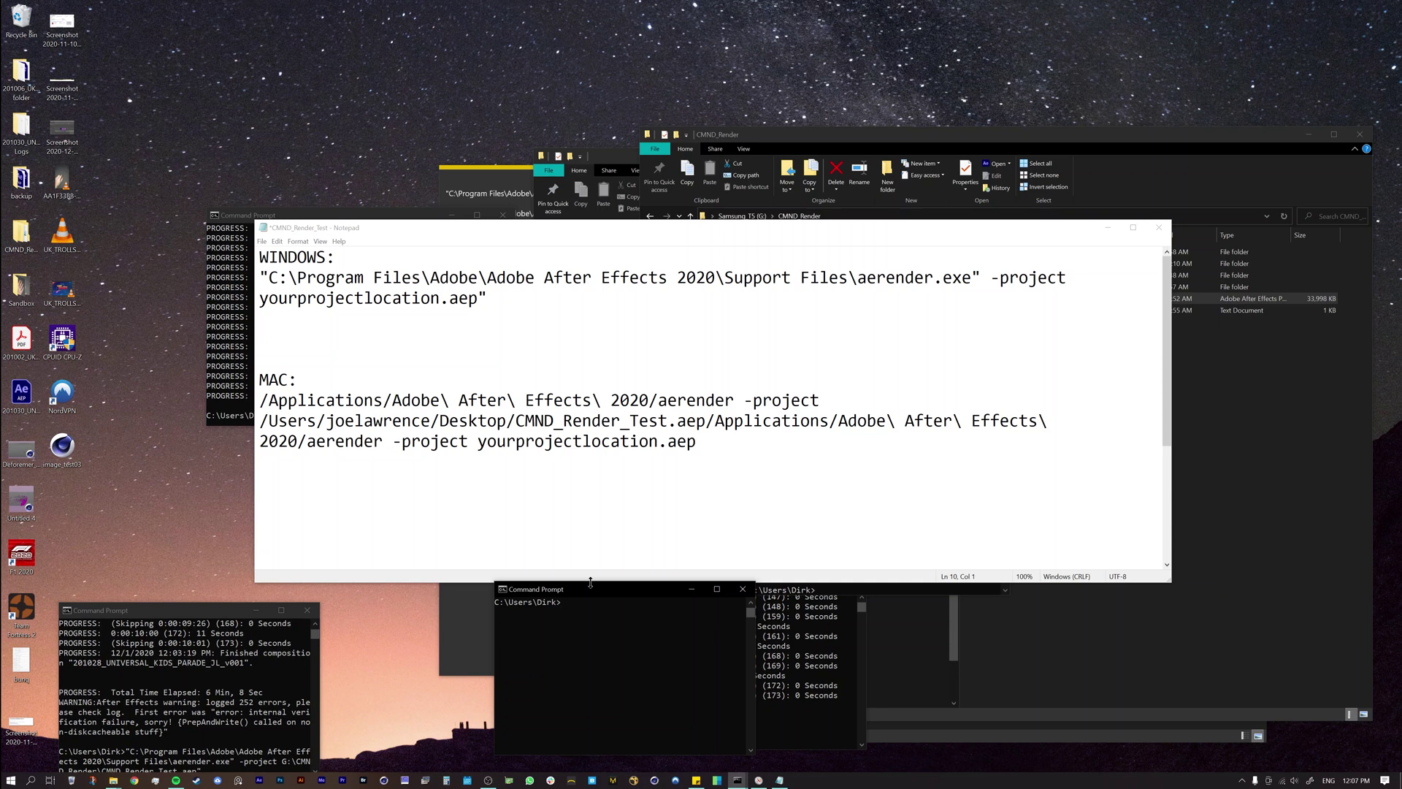
Step: Paste the aerender command into the new console, edit the file name with a _v002 suffix, and nudge the window left
{"action": "type", "text": "\"C:\\Program Files\\Adobe\\Adobe After Effects 2020\\Support Files\\aerender.exe\" -project G:\\CMND_Render\\CMND_Render_Test.aep\""}
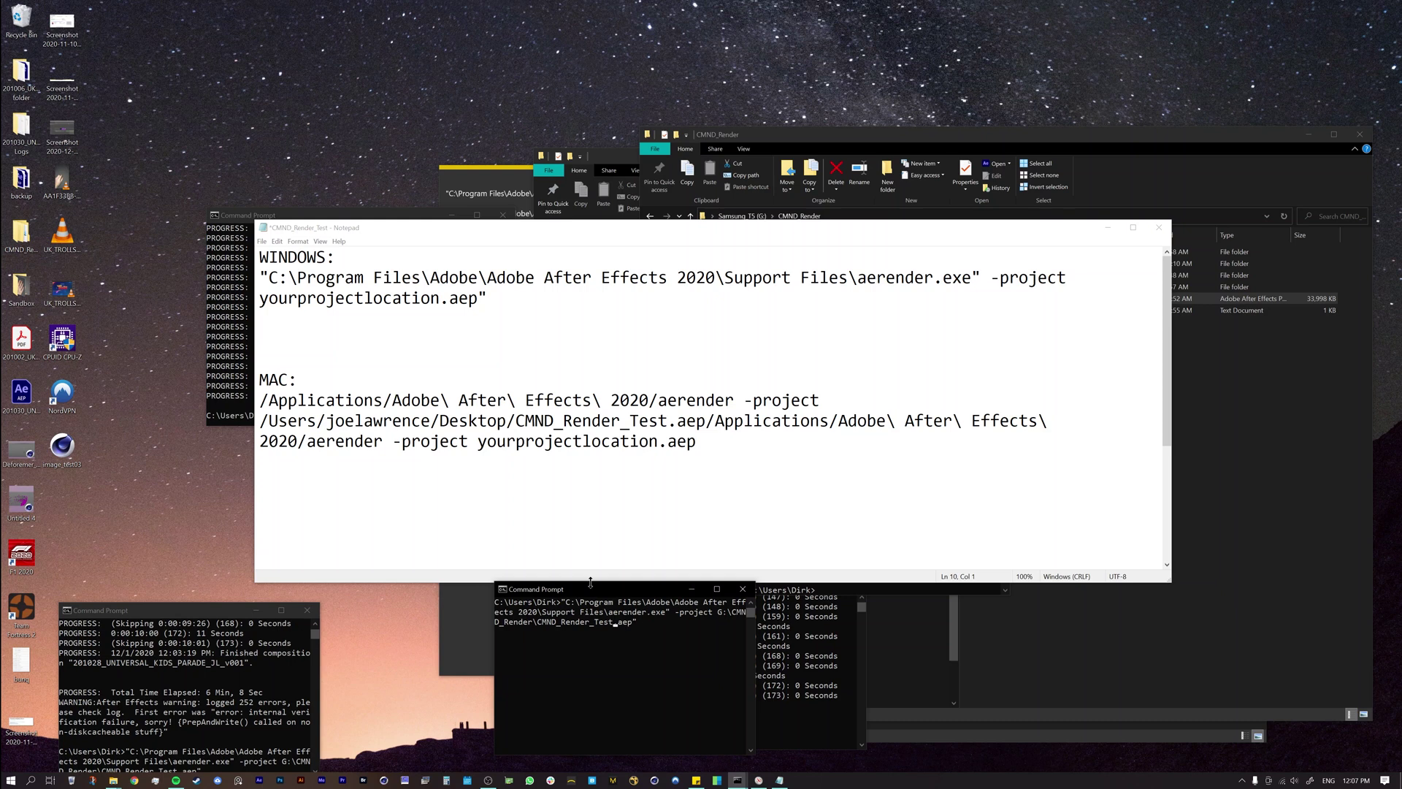
{"action": "type", "text": "_v002"}
{"action": "key", "text": "BackSpace"}
{"action": "key", "text": "BackSpace"}
{"action": "key", "text": "BackSpace"}
{"action": "key", "text": "BackSpace"}
{"action": "key", "text": "BackSpace"}
{"action": "left_click", "coordinate": [640, 621]}
{"action": "left_click_drag", "start_coordinate": [637, 587], "coordinate": [627, 587]}
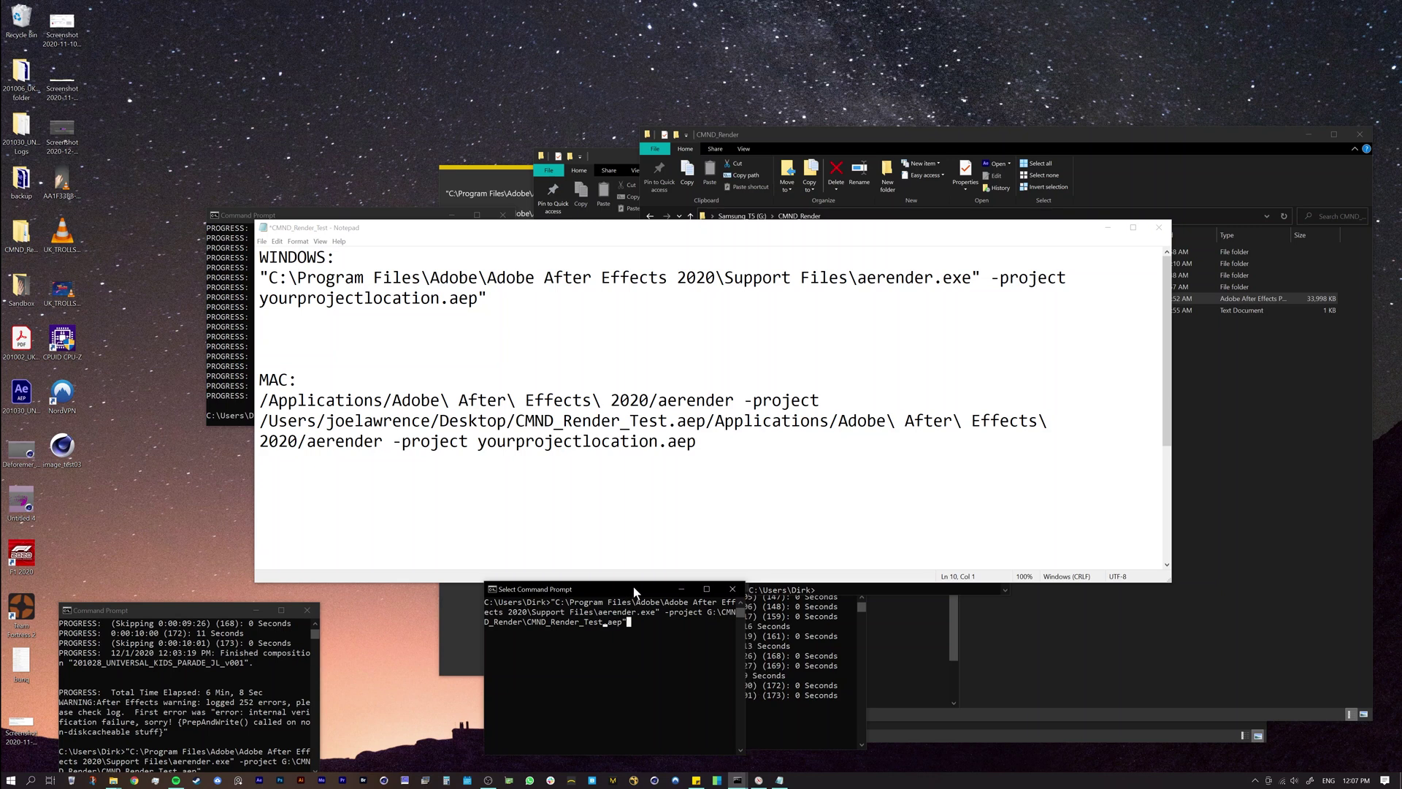